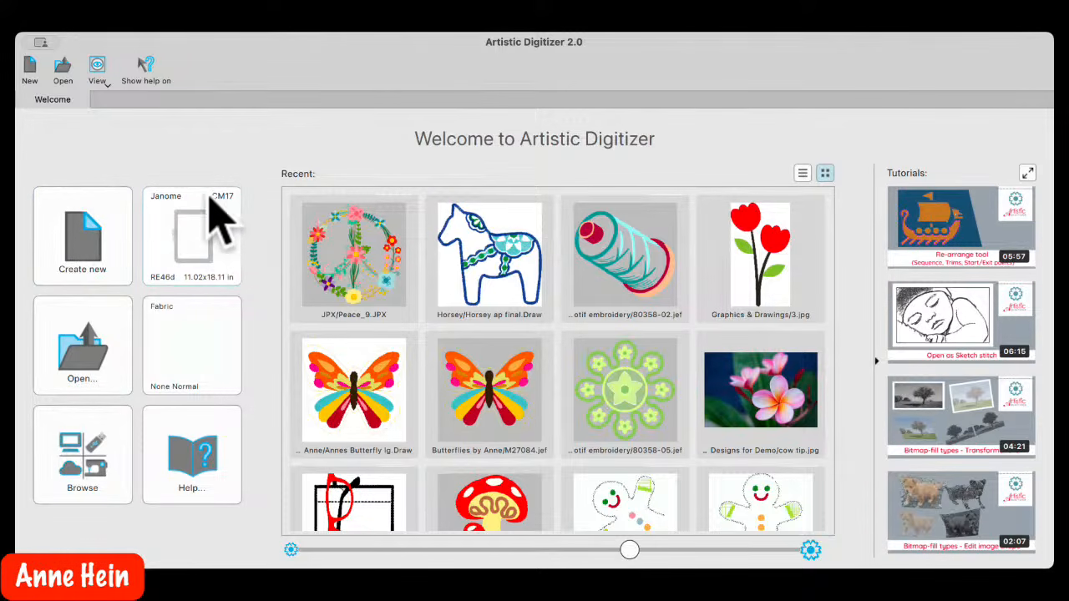
# Review the available machine companies in the machine and hoop settings, keeping Janome selected
pyautogui.click(210, 242)
pyautogui.click(191, 160)
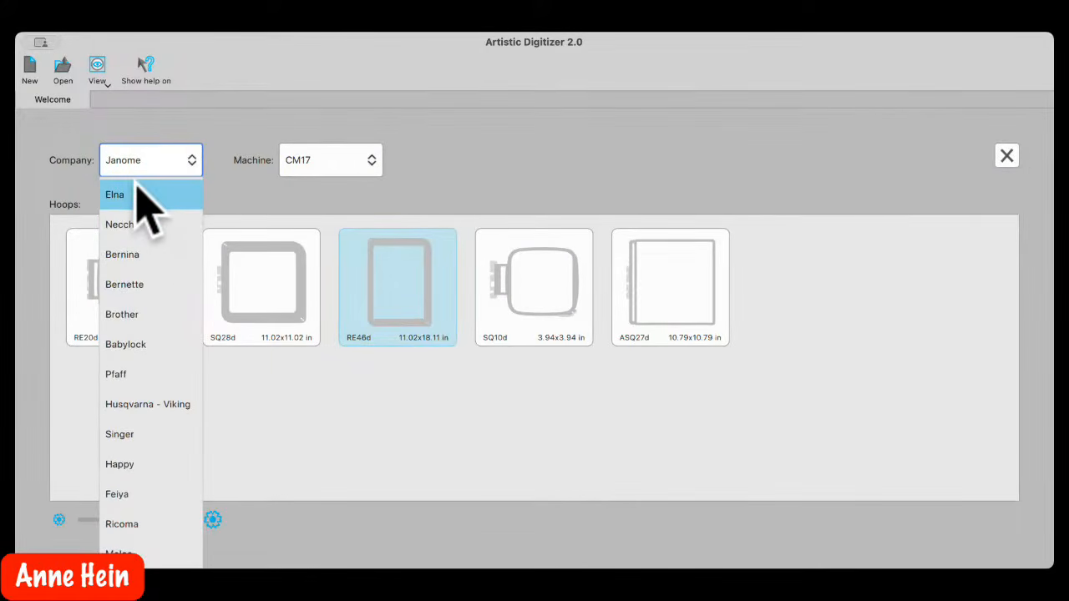
pyautogui.scroll(-1, 174, 242)
pyautogui.scroll(2, 167, 238)
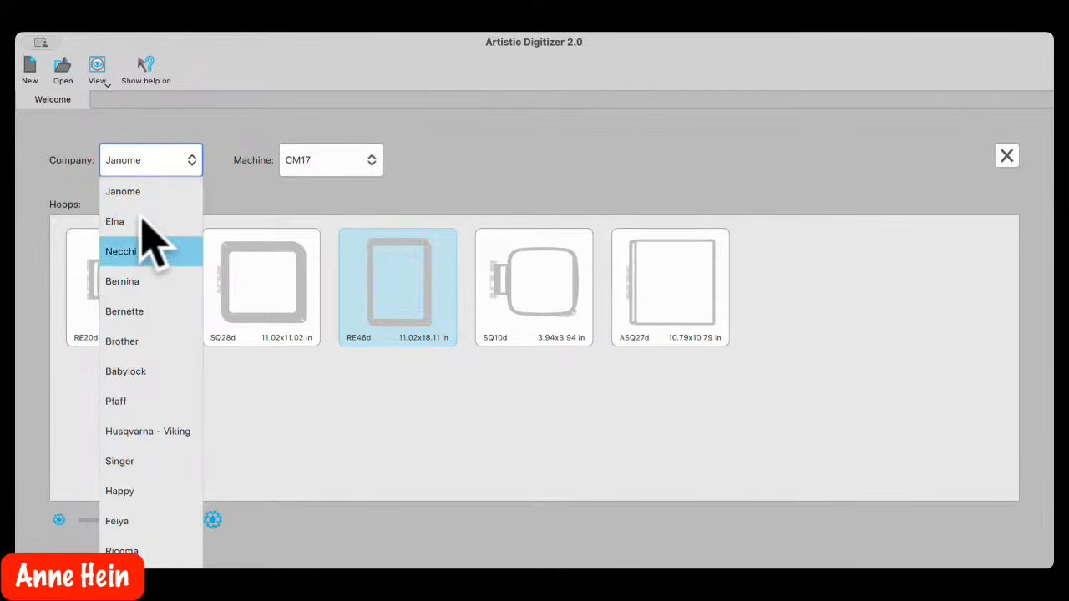
pyautogui.click(147, 166)
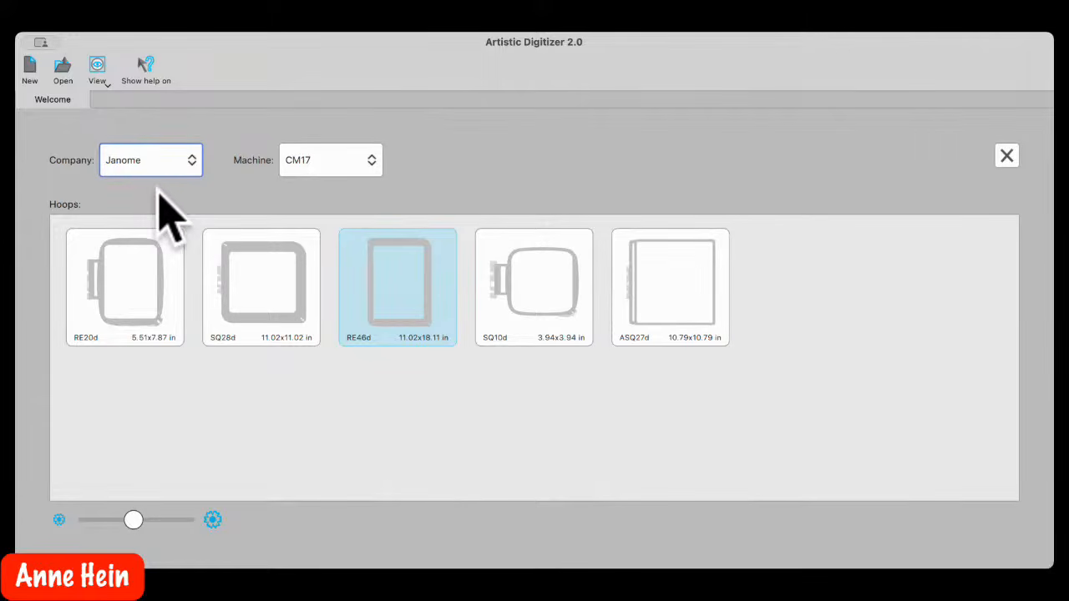
# Look through the Janome machine models and select the MC100E to show its hoops
pyautogui.click(371, 160)
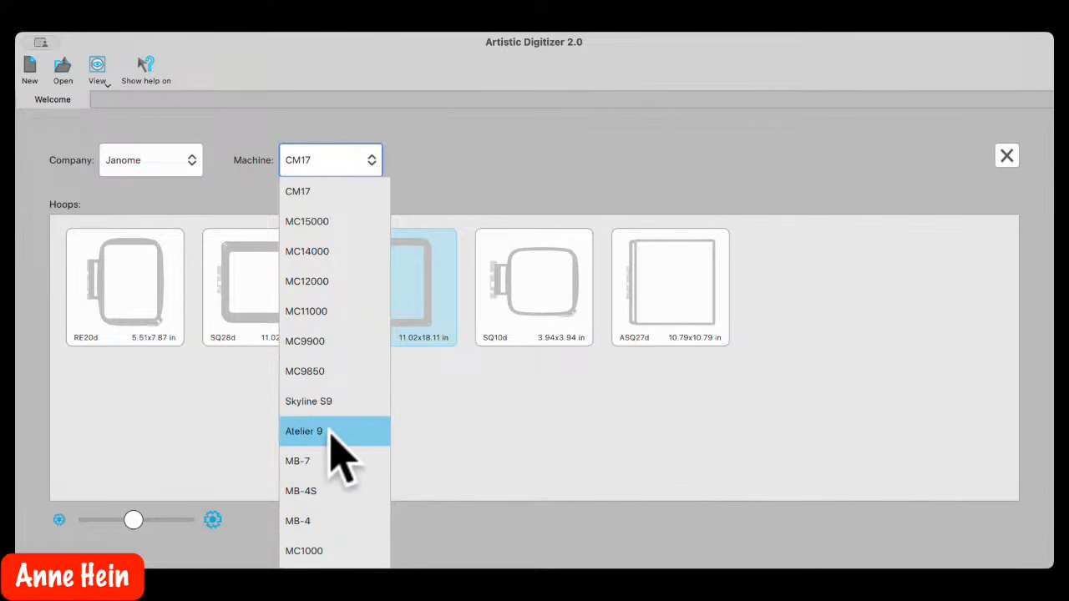
pyautogui.scroll(-5, 344, 430)
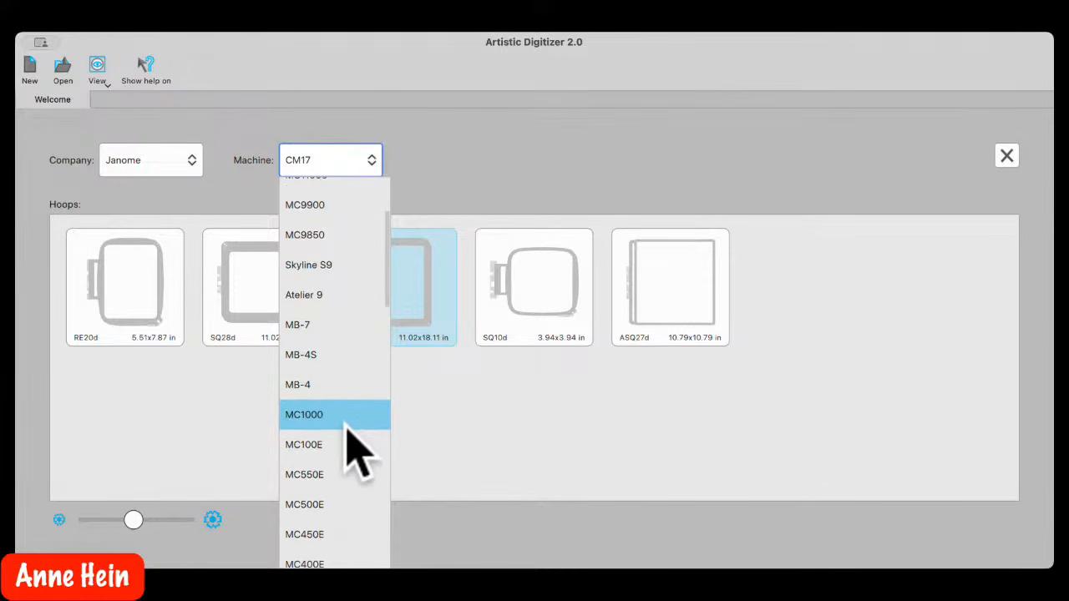
pyautogui.scroll(-8, 355, 451)
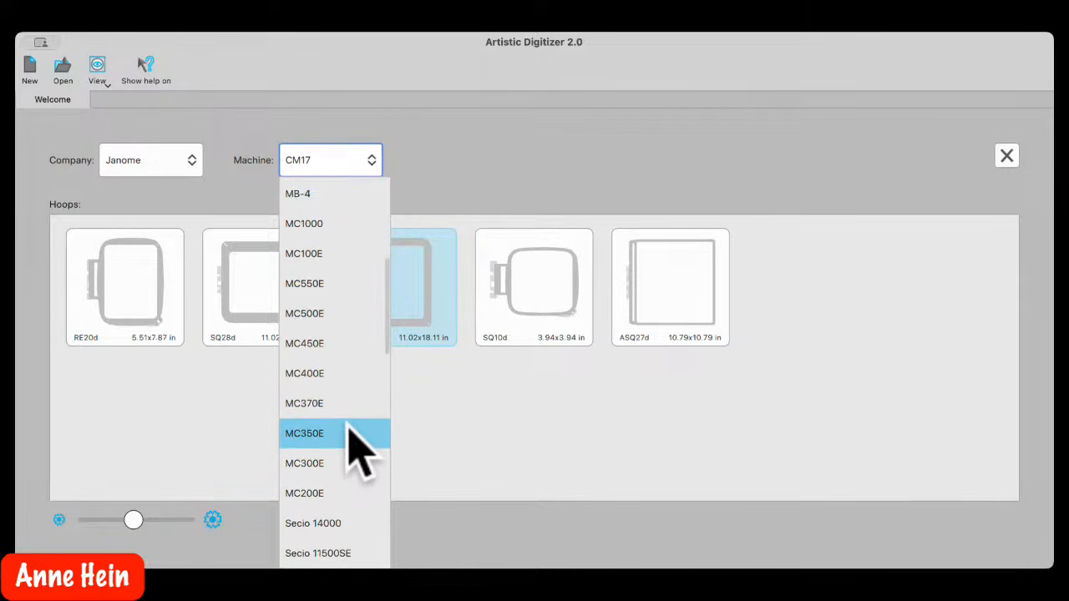
pyautogui.scroll(-8, 349, 427)
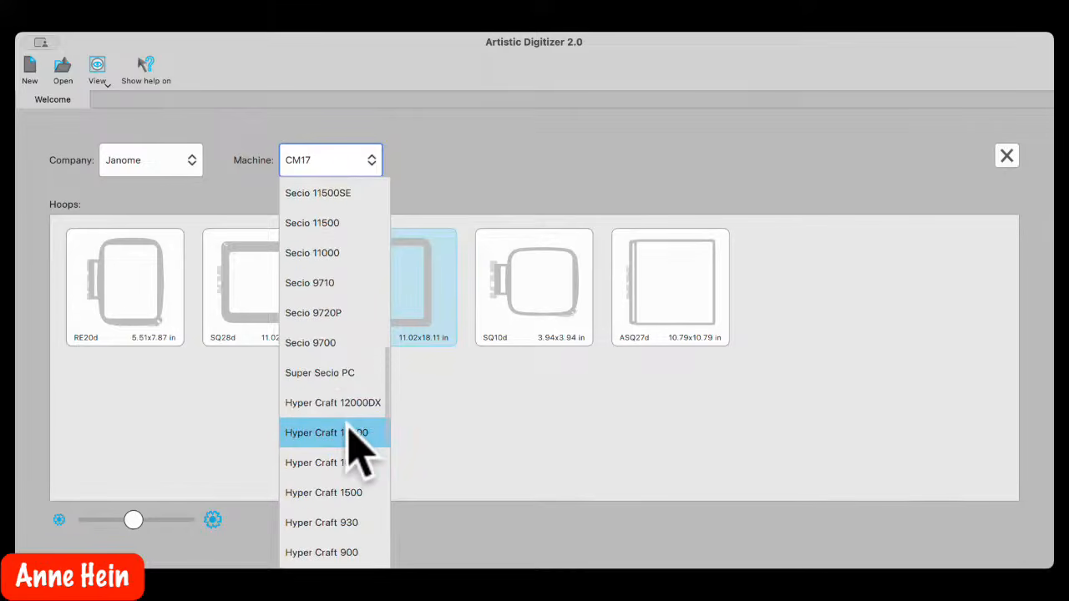
pyautogui.scroll(-10, 355, 451)
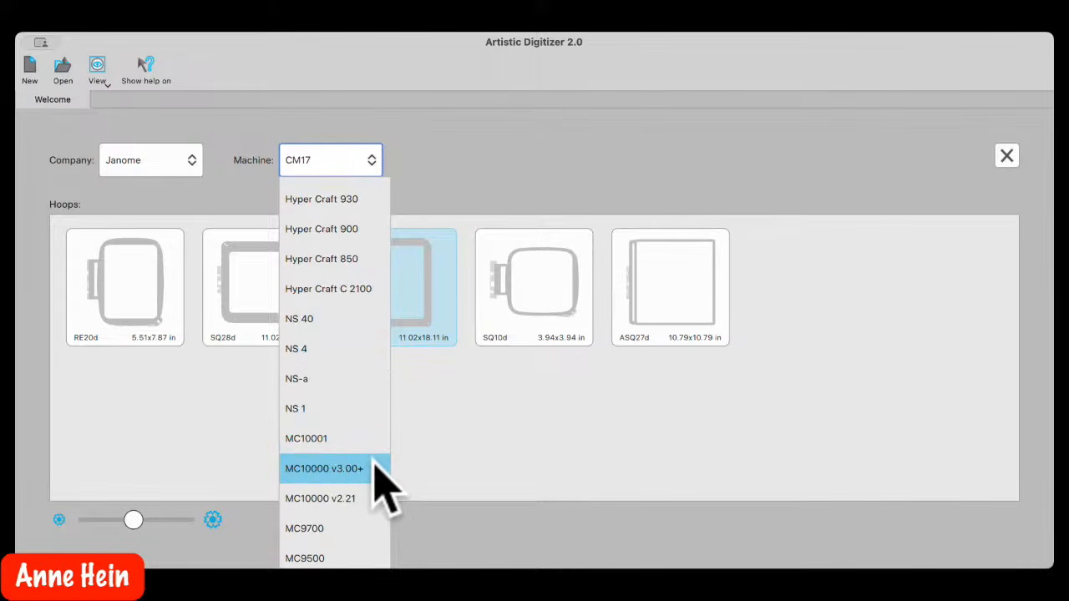
pyautogui.scroll(4, 326, 393)
pyautogui.scroll(3, 326, 399)
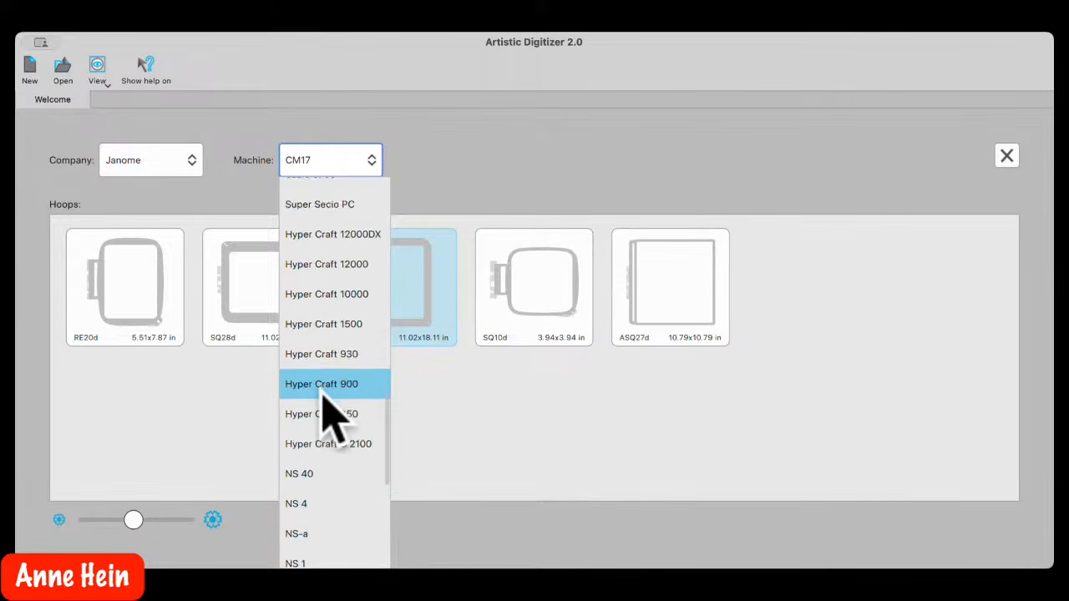
pyautogui.scroll(8, 325, 399)
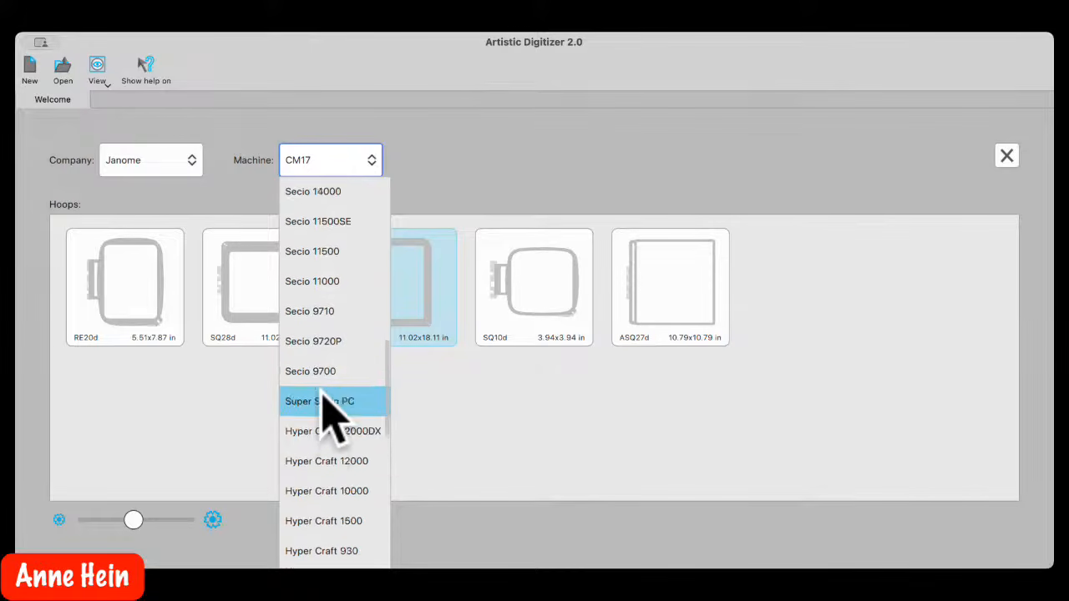
pyautogui.scroll(6, 324, 398)
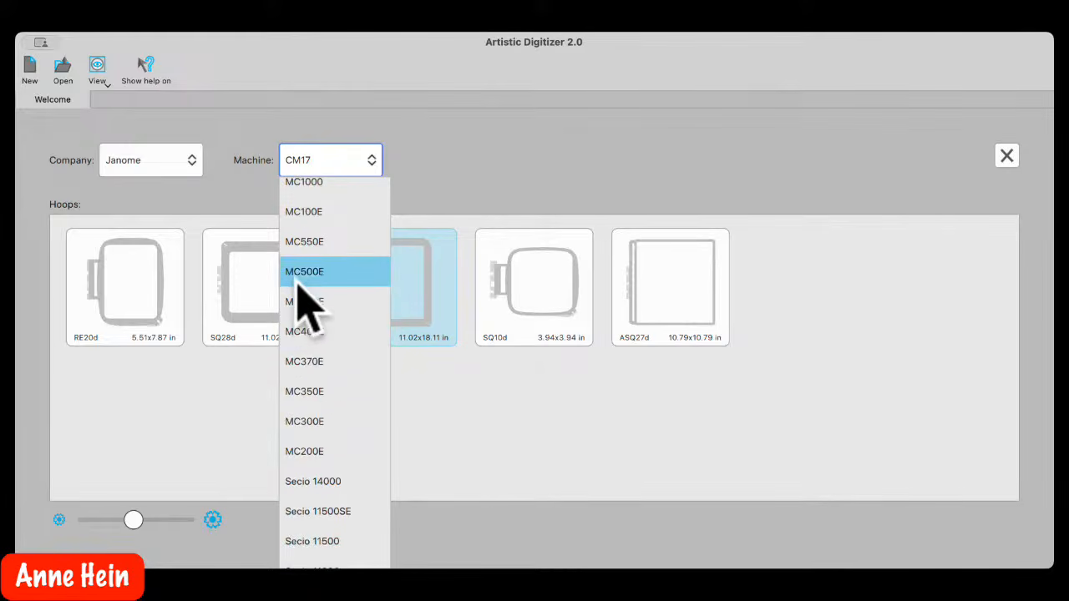
pyautogui.scroll(2, 338, 301)
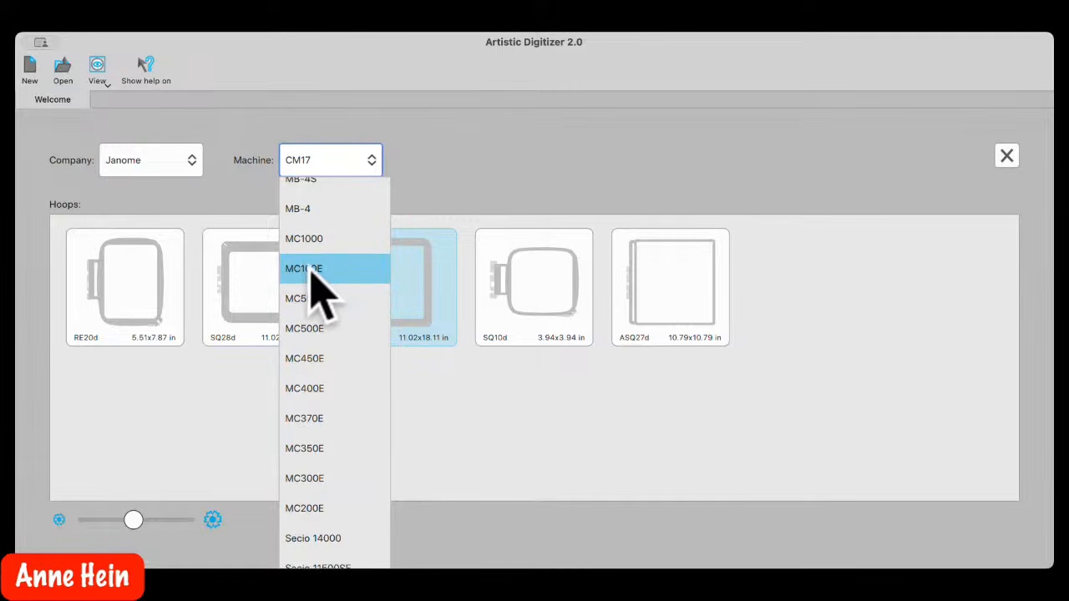
pyautogui.click(310, 271)
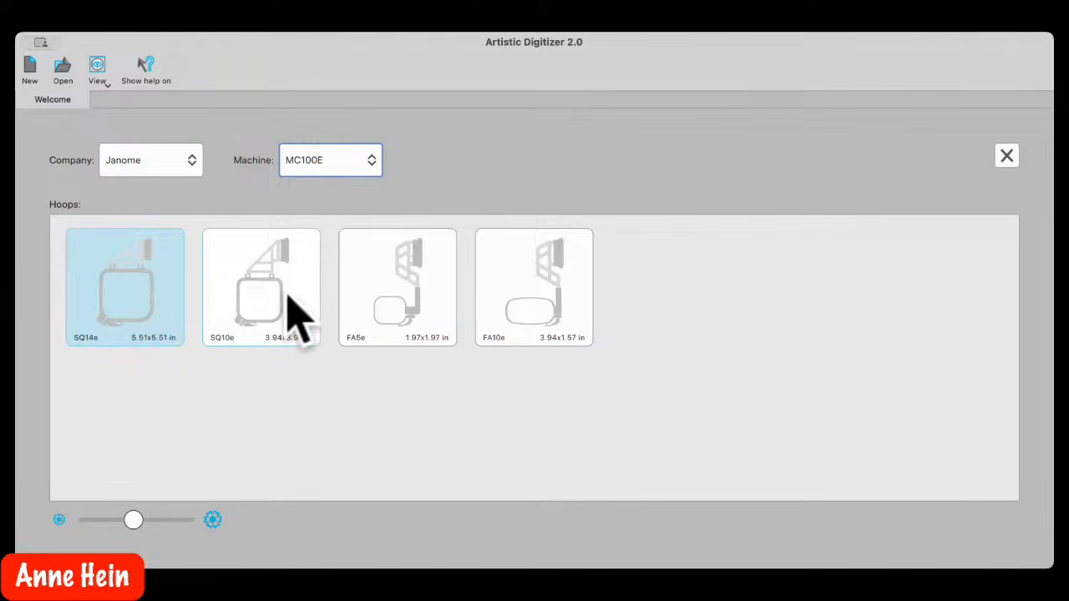
# Change the Janome machine model to MC1000 to show its hoops
pyautogui.click(365, 160)
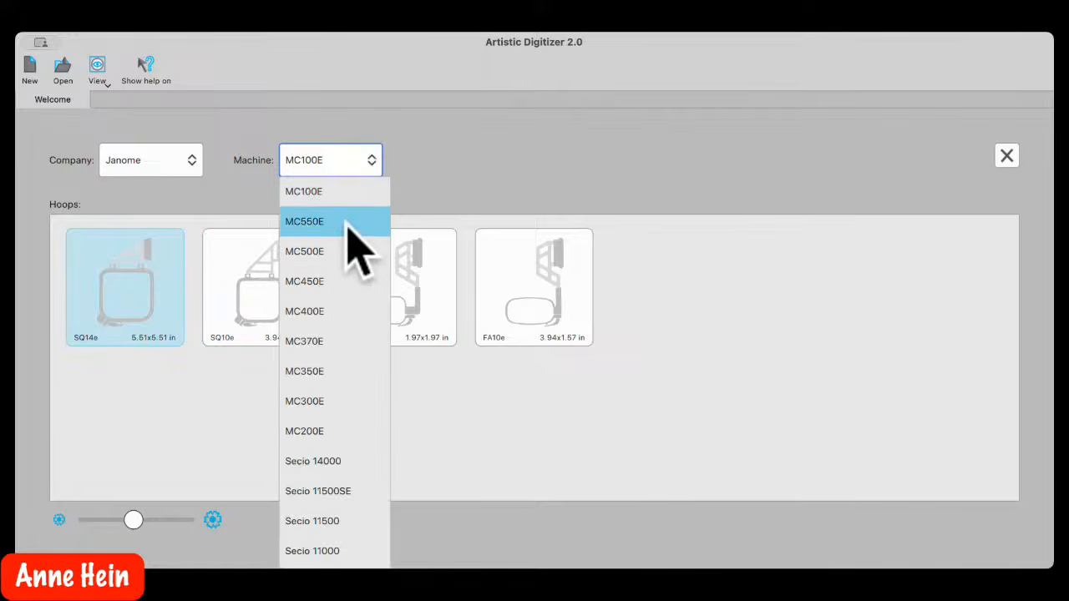
pyautogui.scroll(-2, 350, 229)
pyautogui.scroll(3, 349, 226)
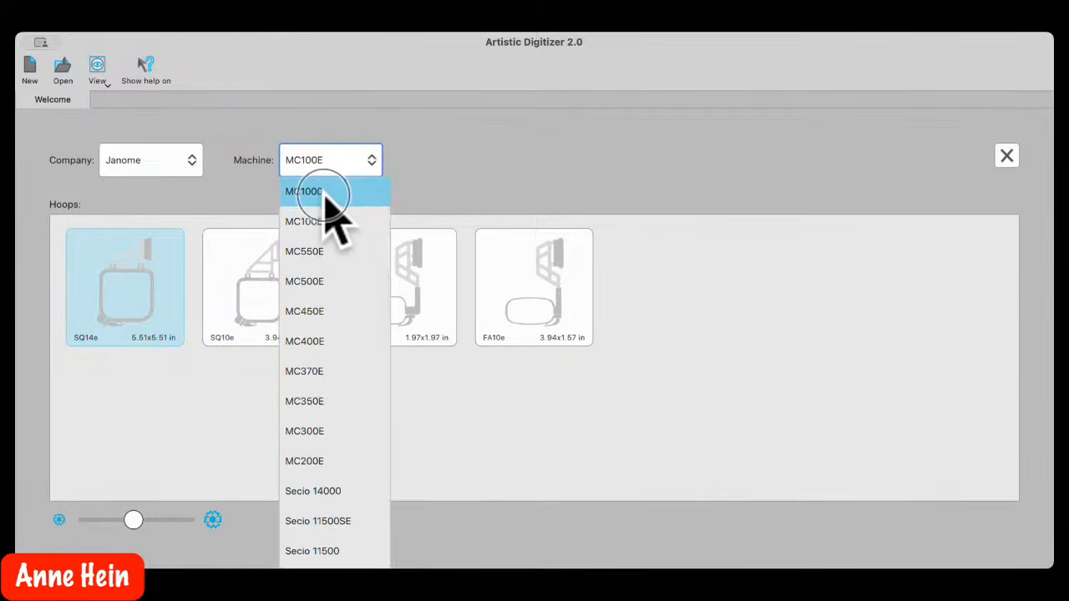
pyautogui.click(322, 190)
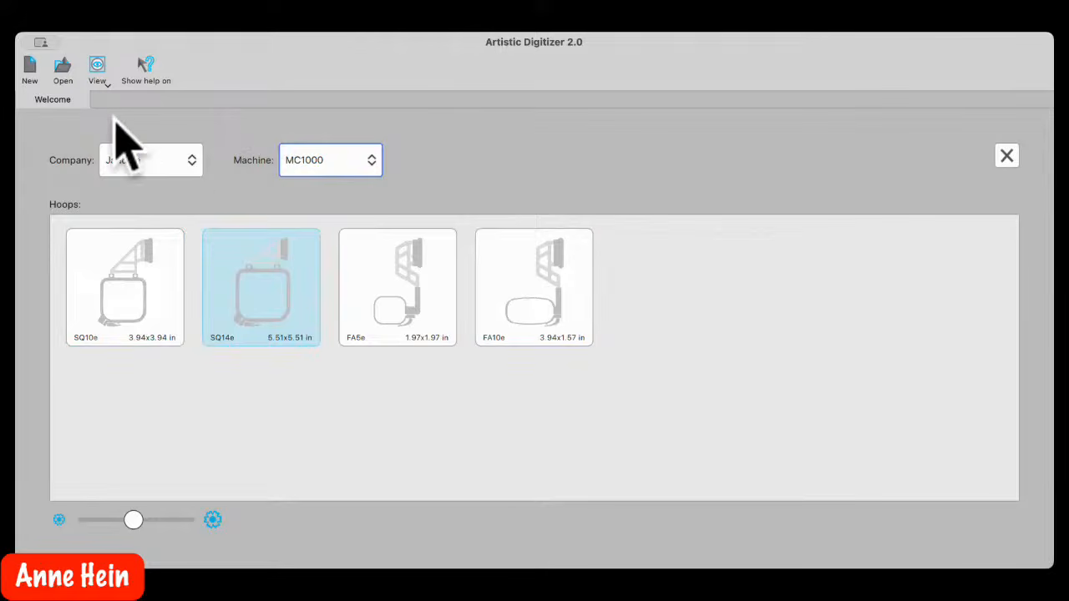
# Set the Janome machine model back to CM17 and close the machine and hoop settings
pyautogui.click(373, 160)
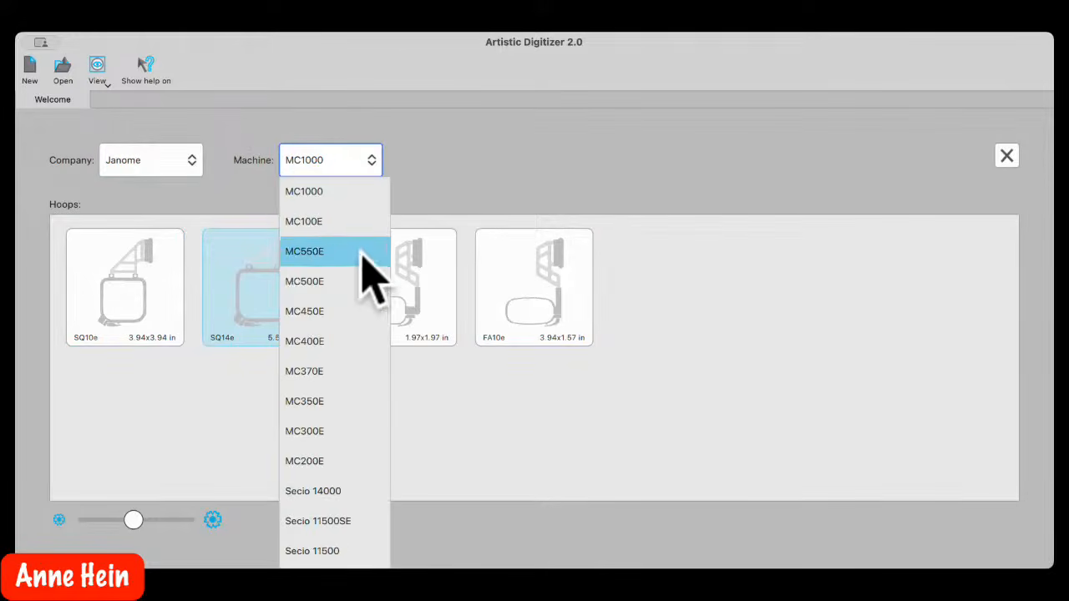
pyautogui.scroll(-4, 375, 298)
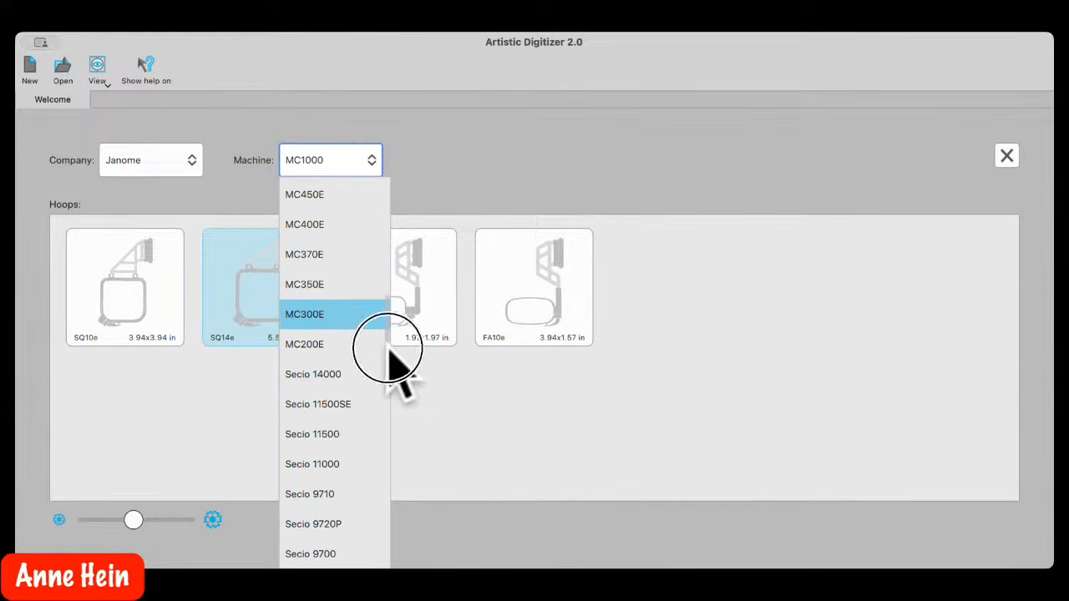
pyautogui.scroll(5, 388, 350)
pyautogui.click(326, 192)
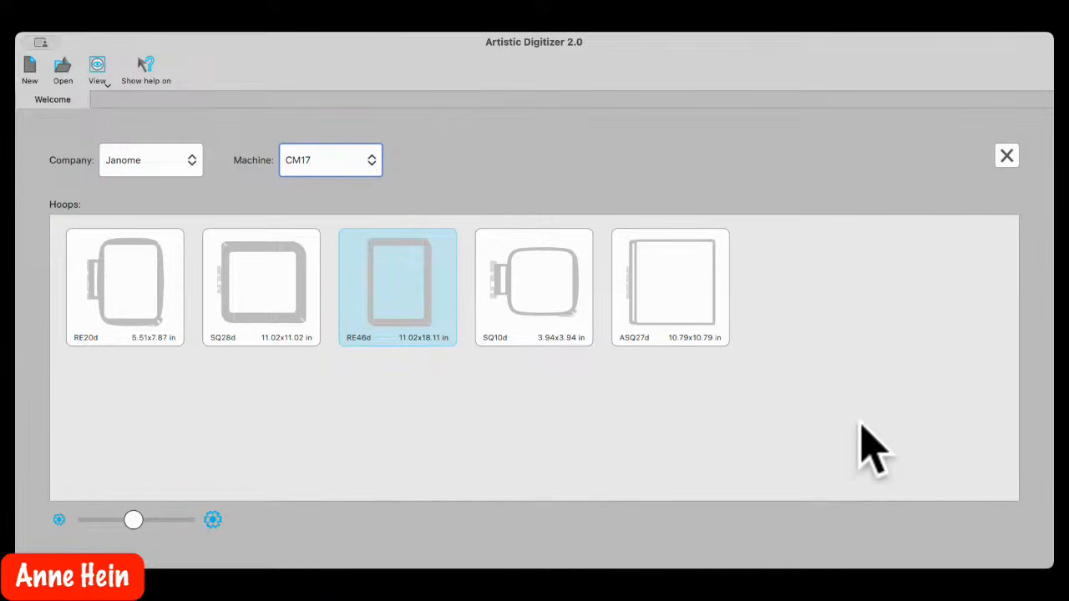
pyautogui.click(1006, 155)
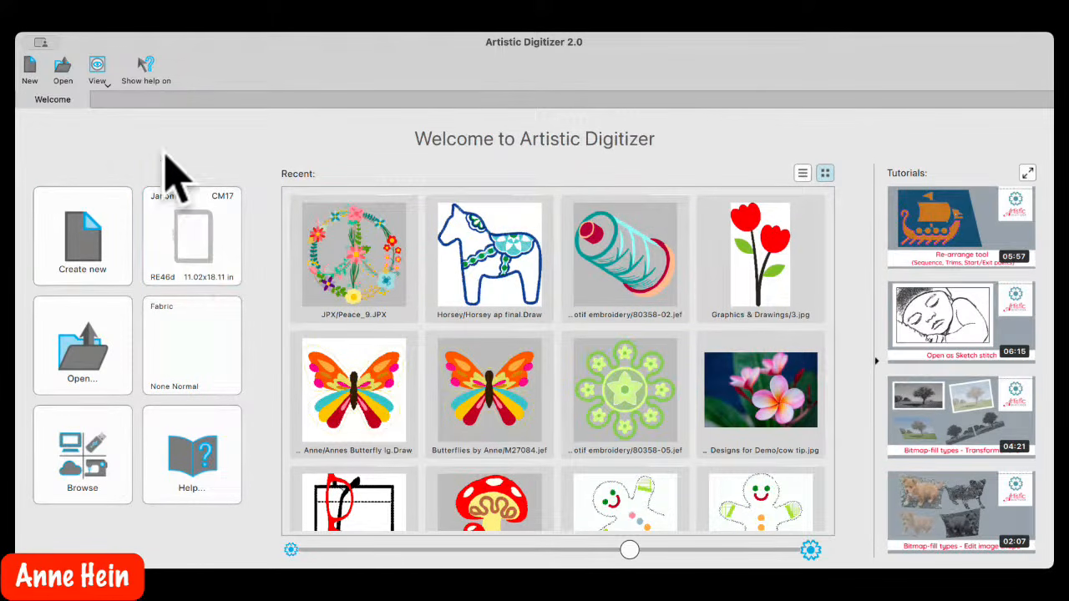
# Create a new blank design, check the Welcome page, and return to the new design
pyautogui.click(30, 68)
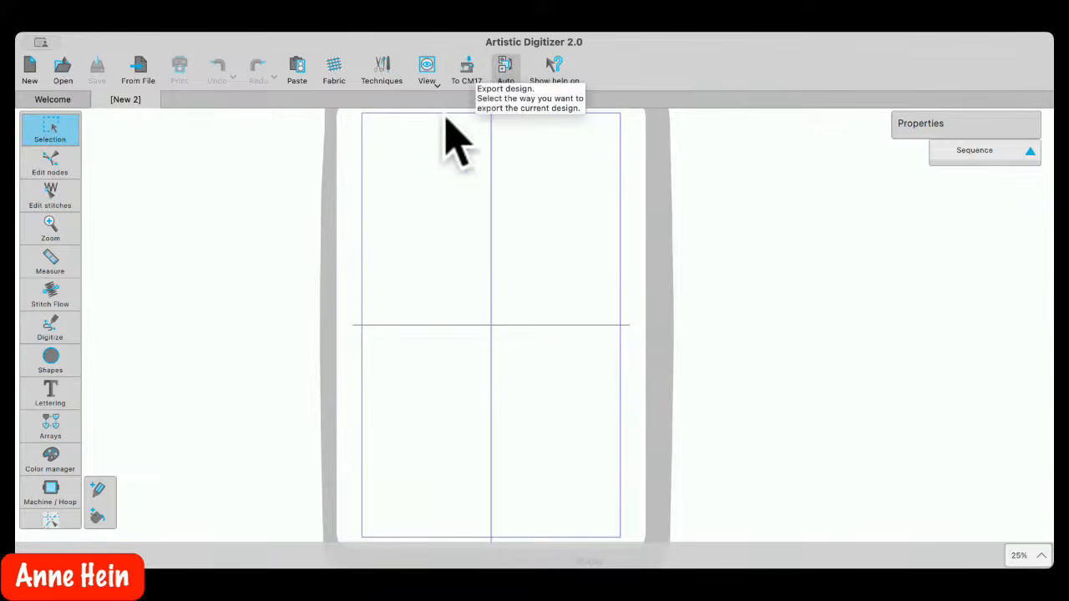
pyautogui.click(53, 99)
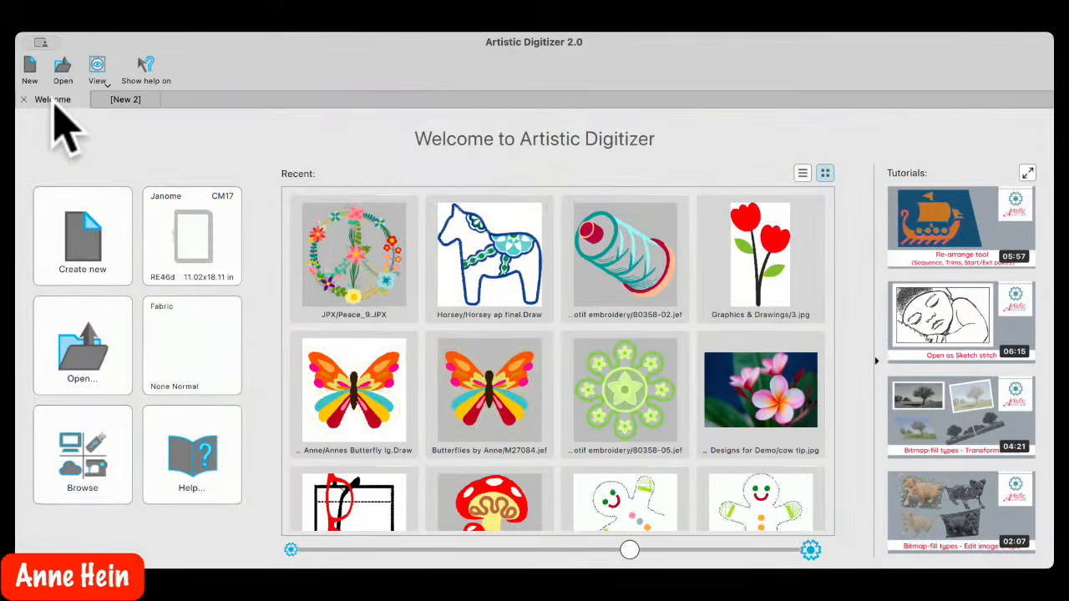
pyautogui.click(125, 101)
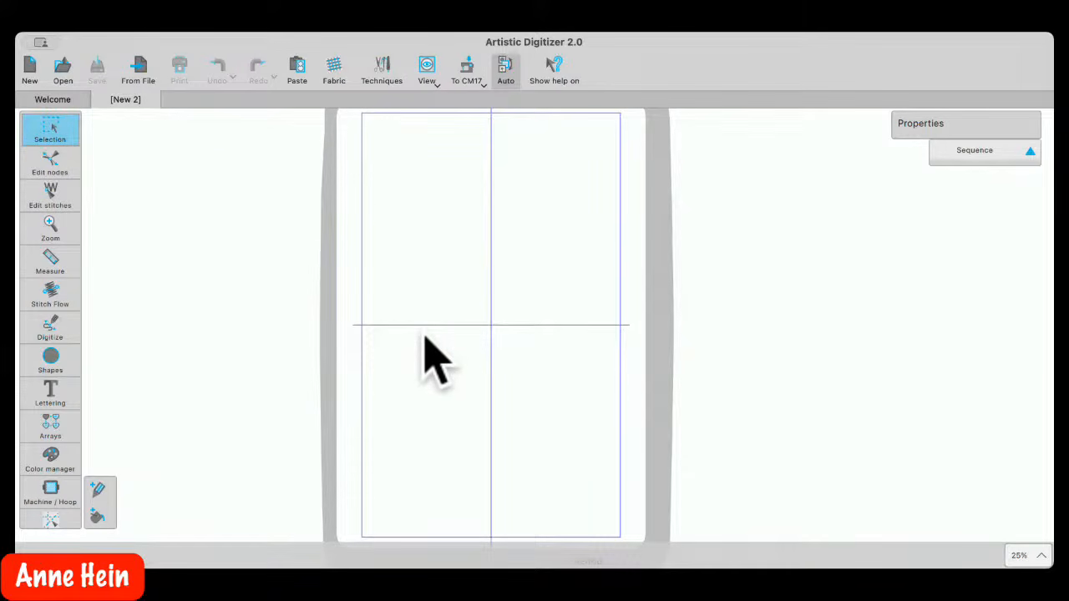
# View the Edit Hoop settings through the CM17 export's change option, close them, and return to the Selection tool
pyautogui.click(485, 89)
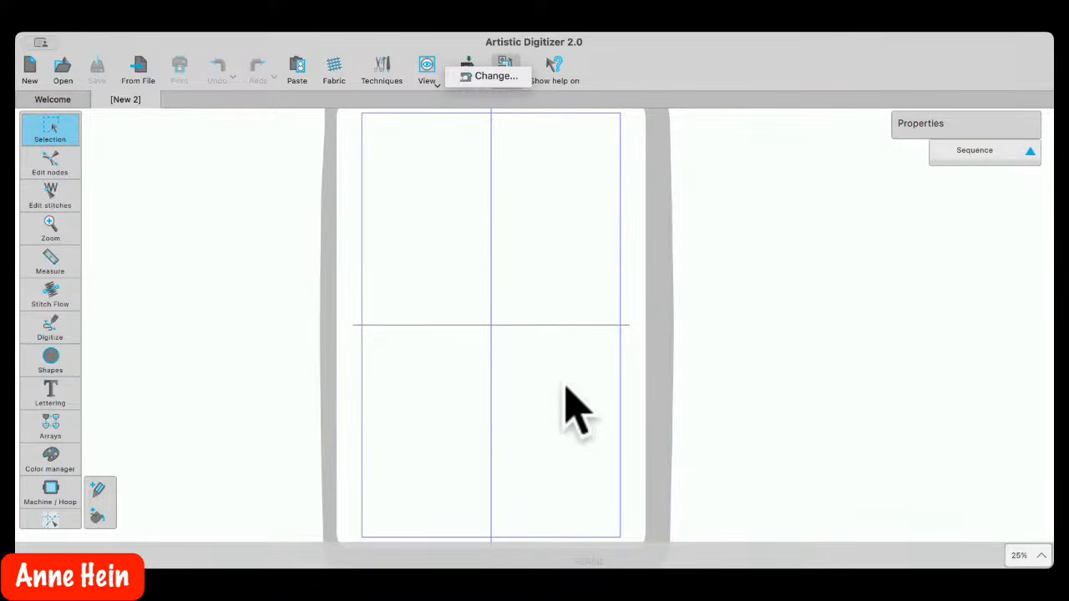
pyautogui.click(490, 77)
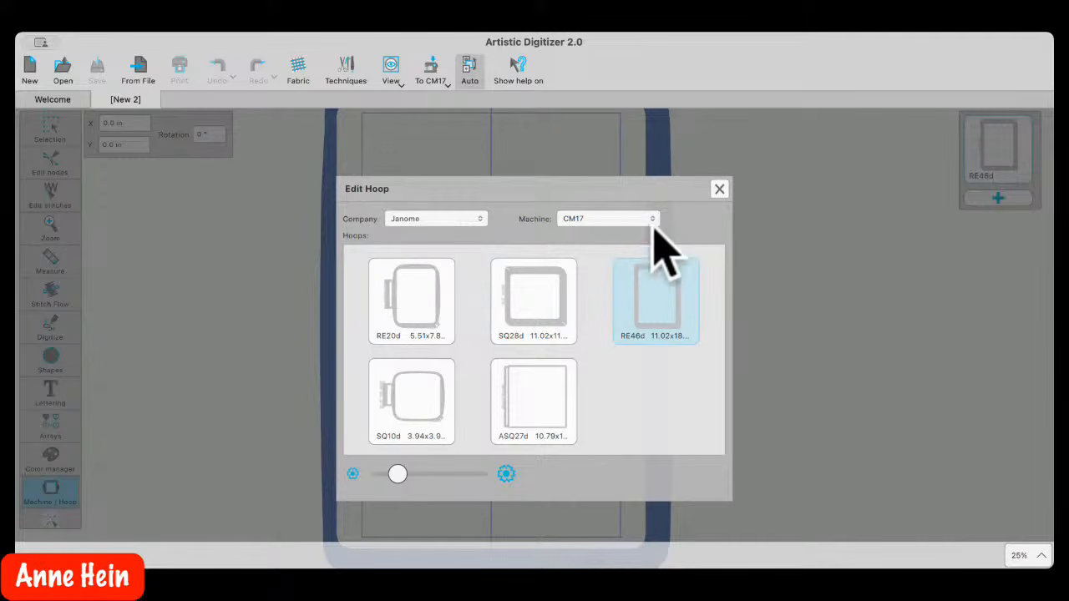
pyautogui.click(719, 190)
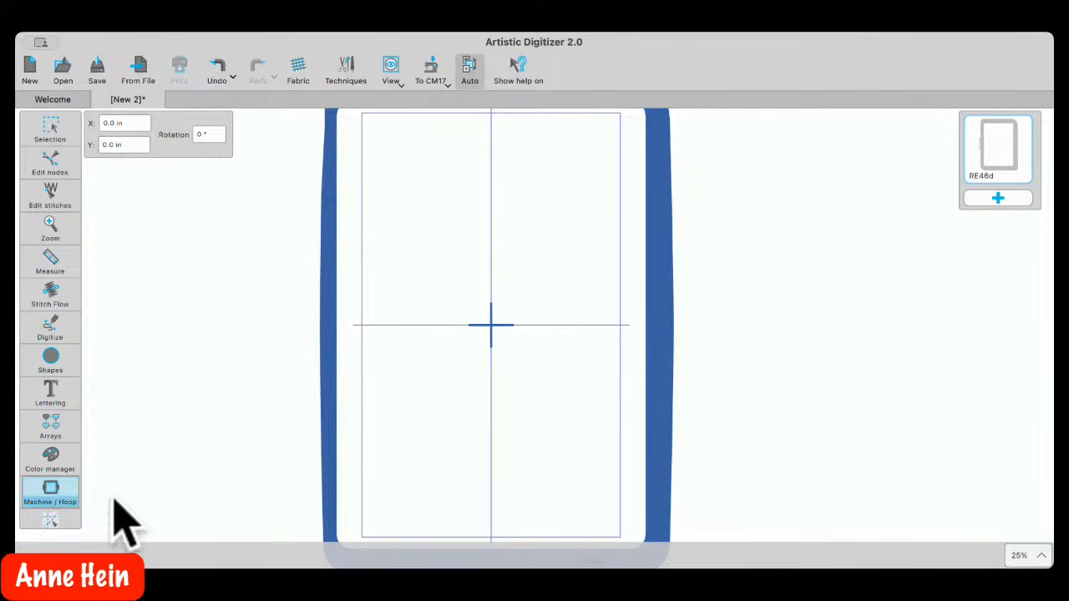
pyautogui.click(62, 127)
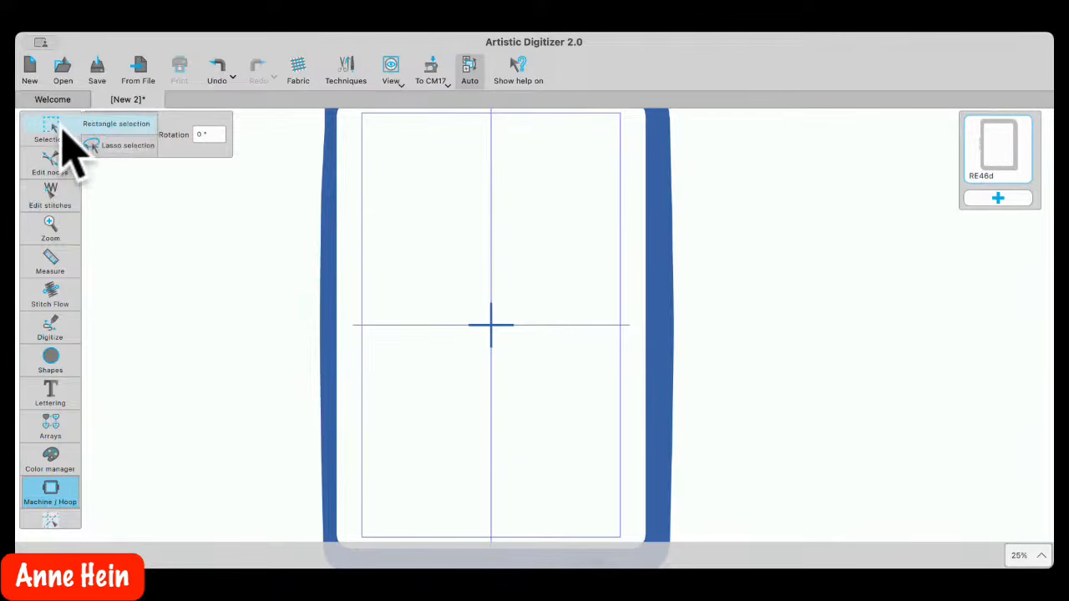
pyautogui.click(49, 138)
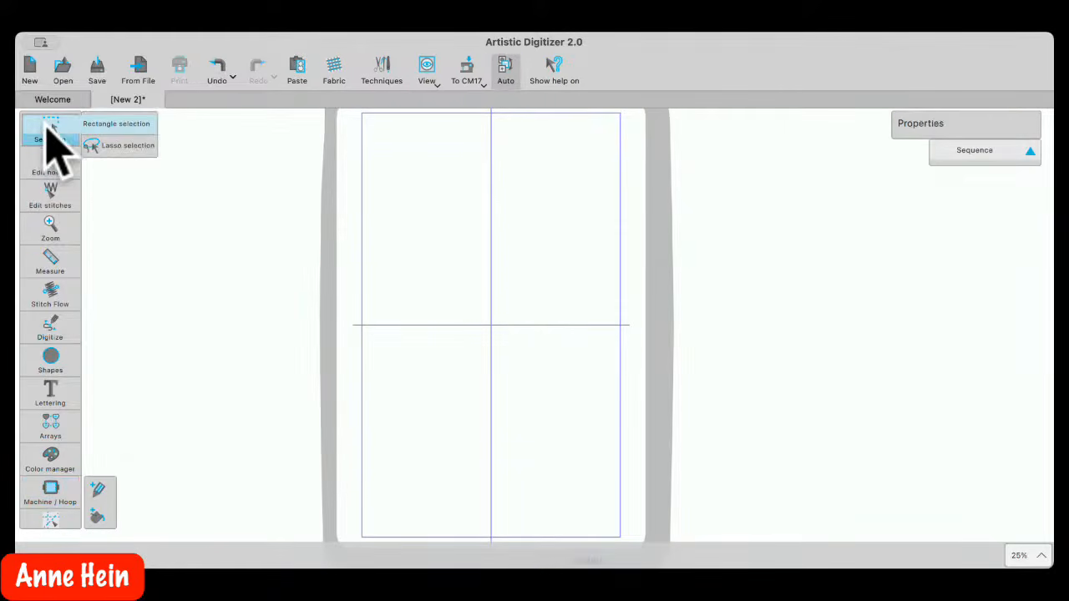
# Examine the hoops available for the RE46d hoop entry in Machine / Hoop mode and close the Edit Hoop dialog
pyautogui.click(39, 498)
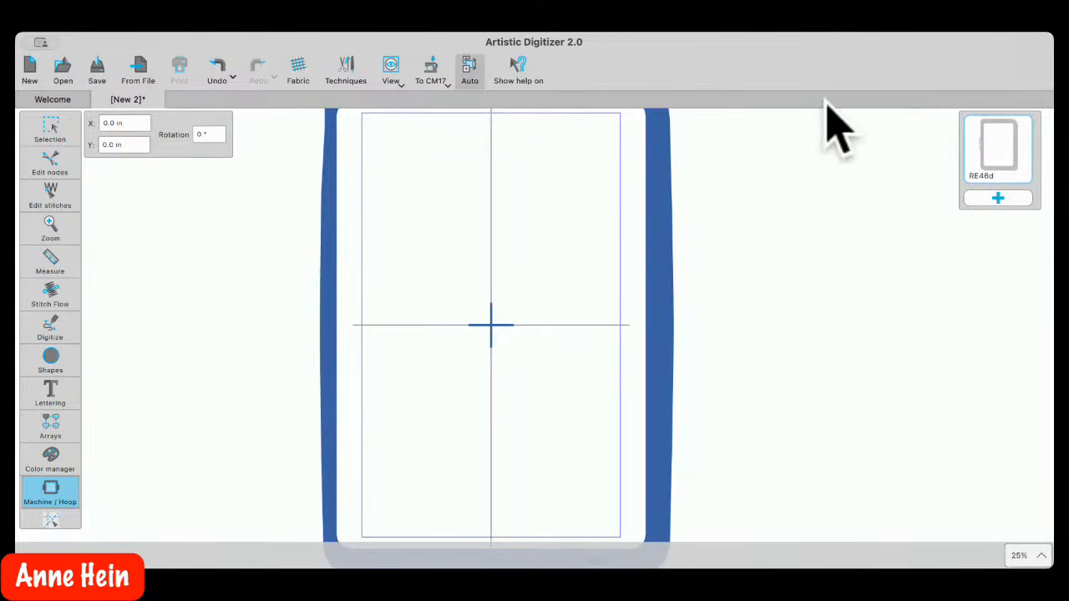
pyautogui.click(989, 167)
pyautogui.click(989, 167)
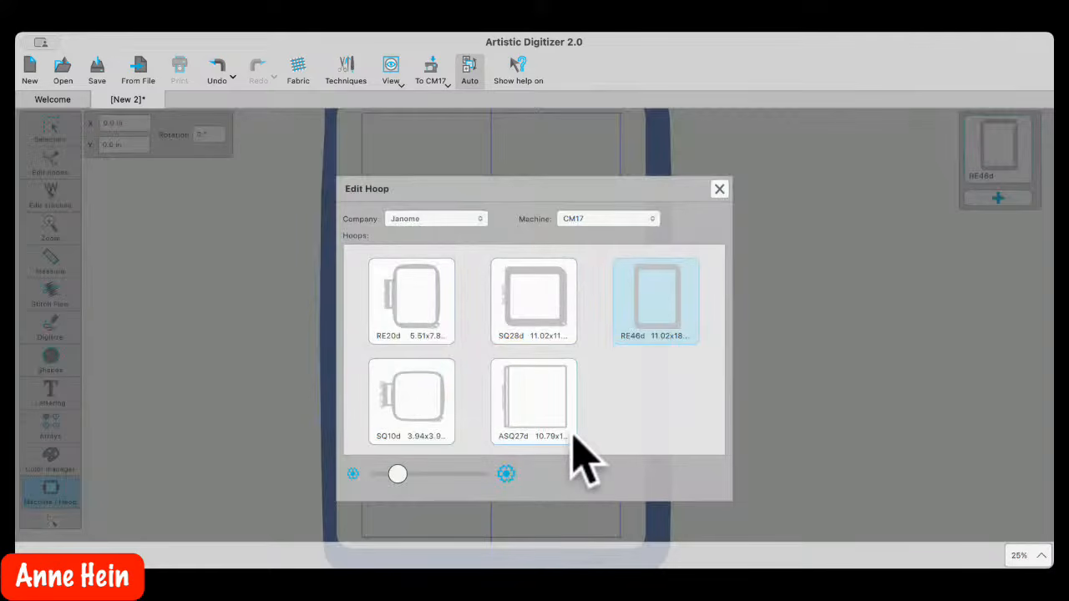
pyautogui.click(719, 189)
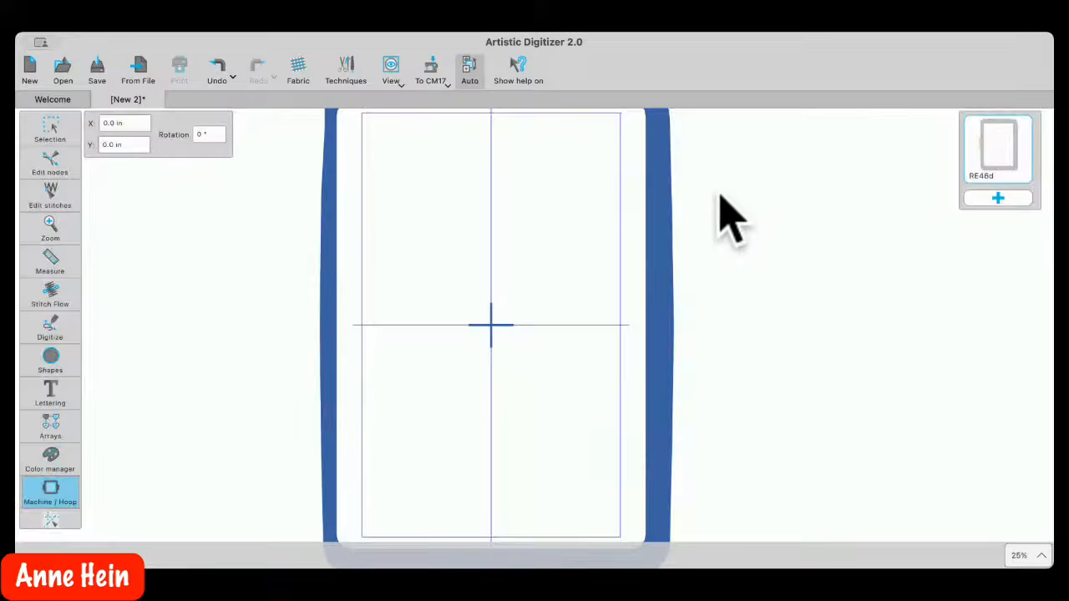
# Insert a second hoop, SQ28d, with its hoop position set directly below the RE46d hoop
pyautogui.click(998, 197)
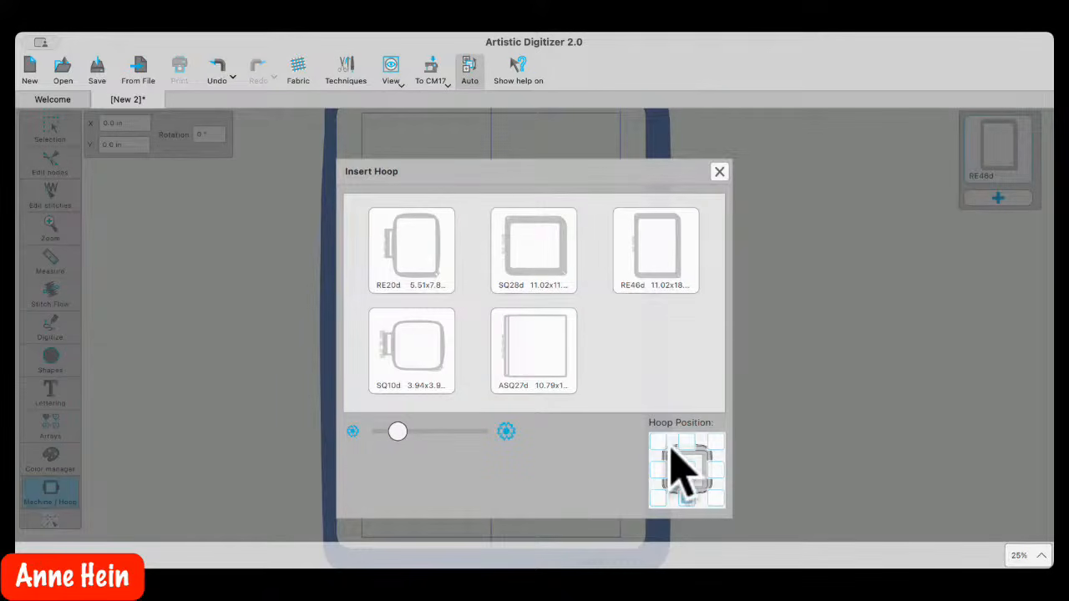
pyautogui.click(685, 498)
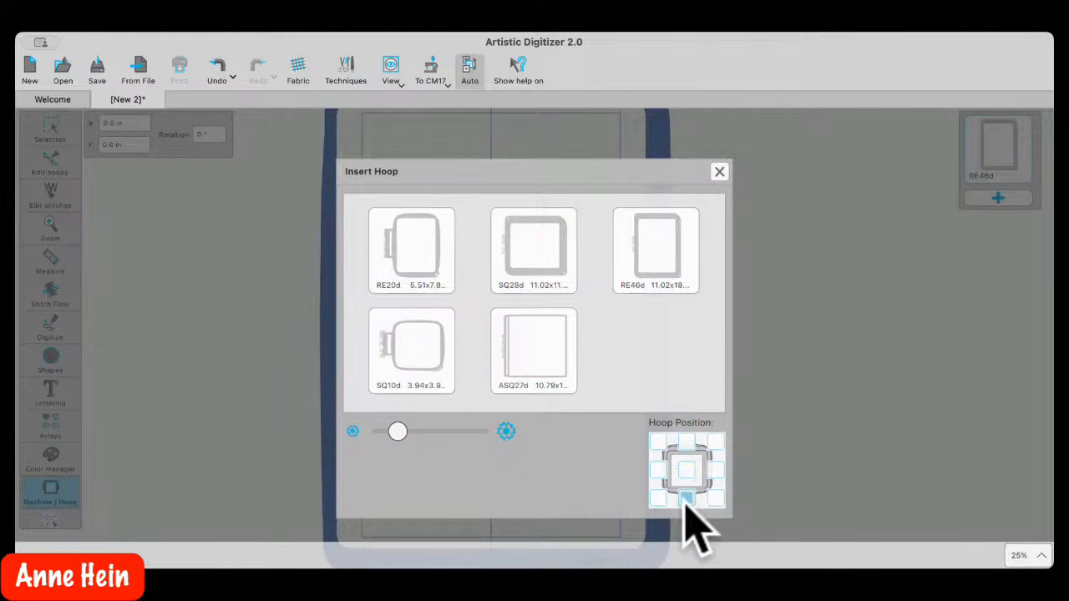
pyautogui.click(535, 248)
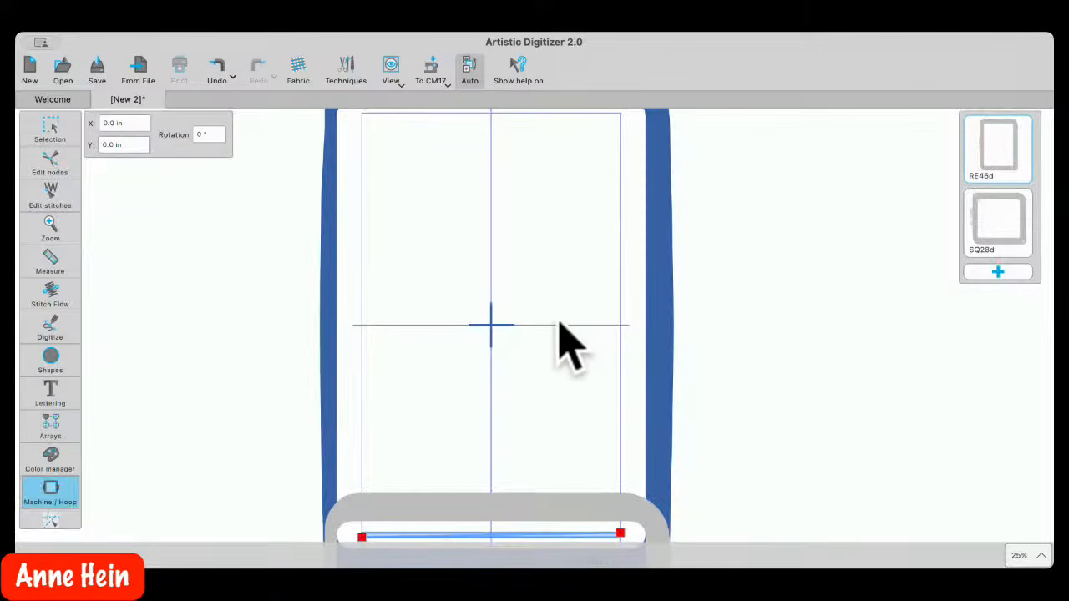
pyautogui.scroll(-4, 551, 317)
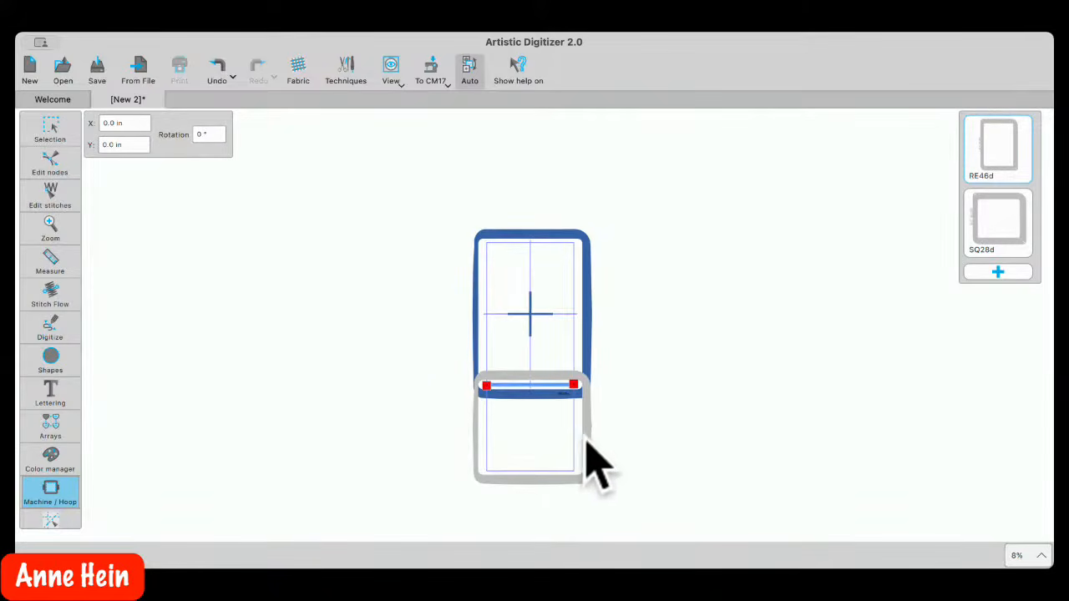
# Move the SQ28d hoop beside the RE46d hoop and remove it from the design
pyautogui.click(587, 436)
pyautogui.moveTo(596, 427); pyautogui.dragTo(725, 313)
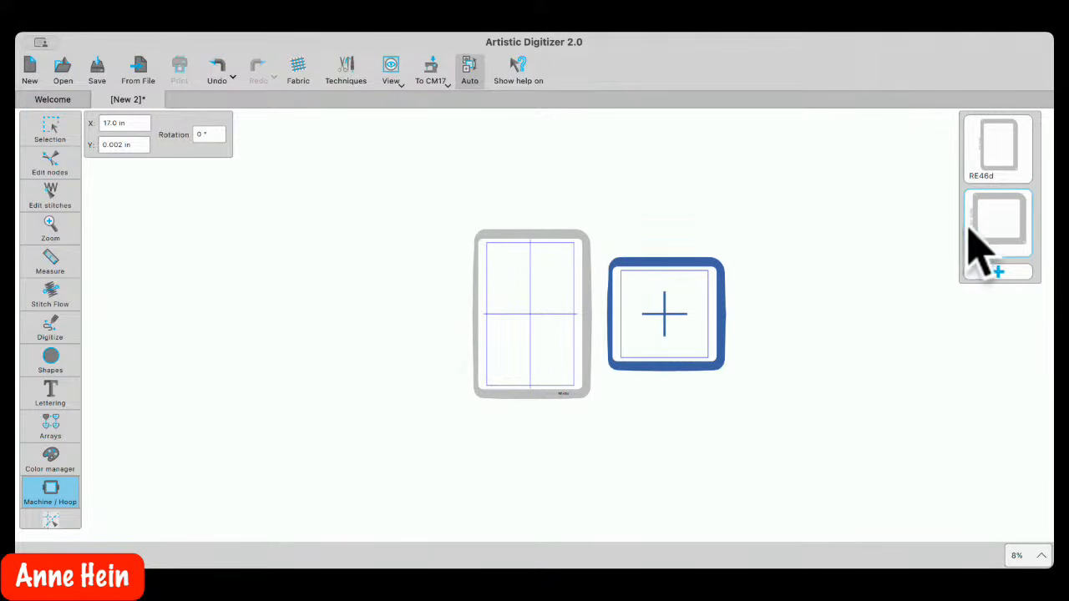
pyautogui.click(1024, 202)
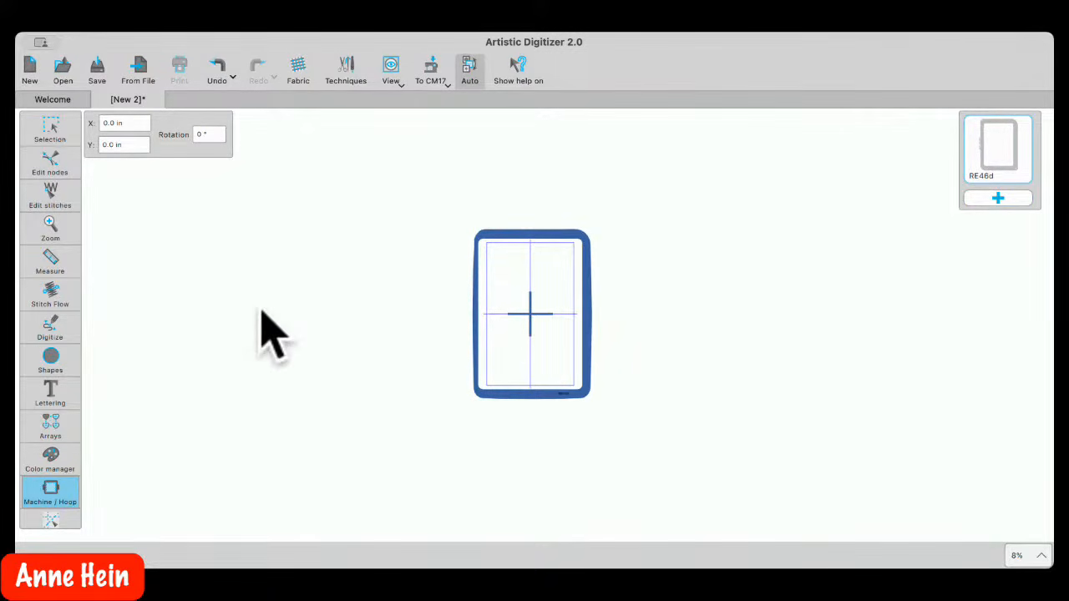
# Check the CM17 hoop choices through the export's change option, close Edit Hoop, and return to the Selection tool
pyautogui.click(43, 124)
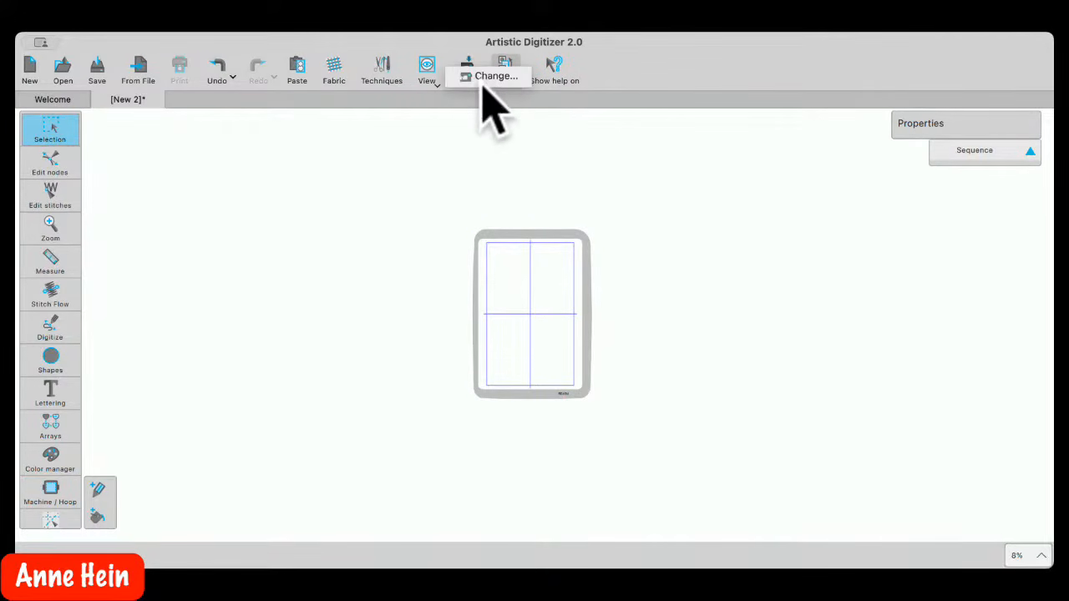
pyautogui.click(489, 78)
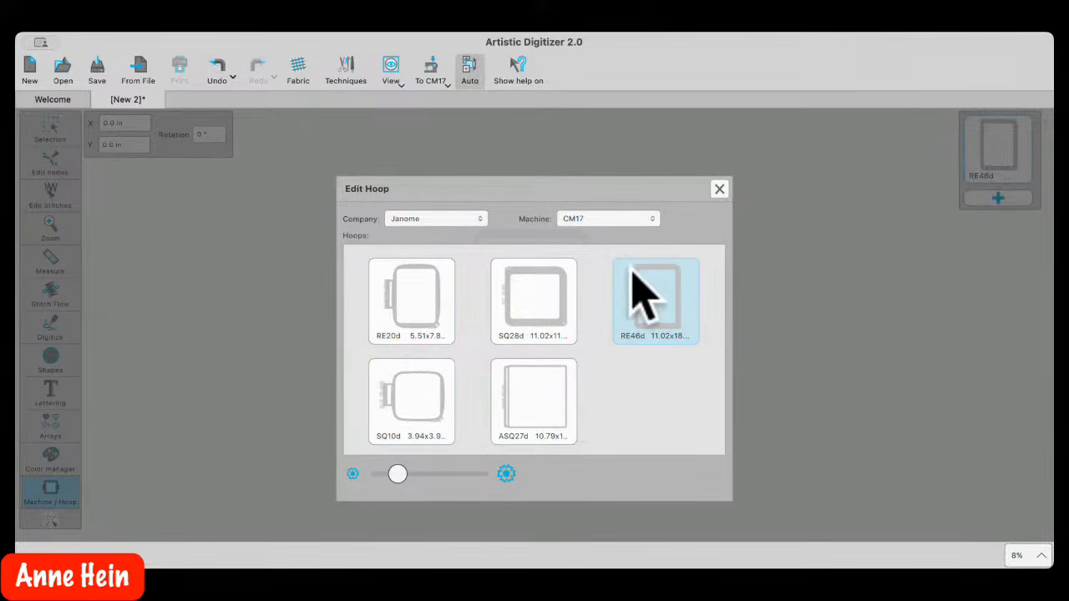
pyautogui.click(718, 189)
pyautogui.moveTo(52, 150)
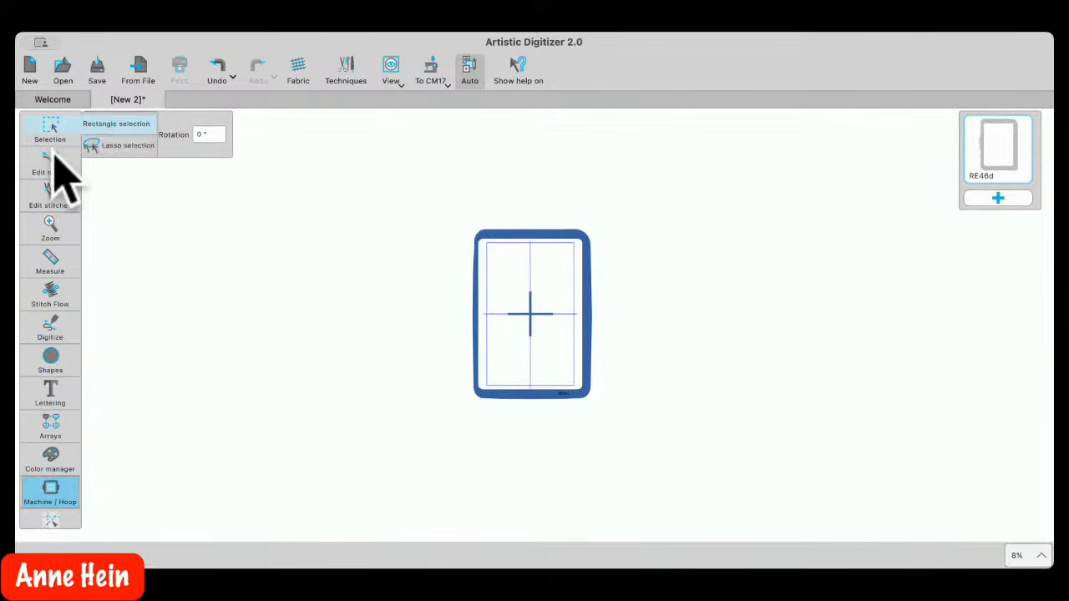
pyautogui.moveTo(35, 435)
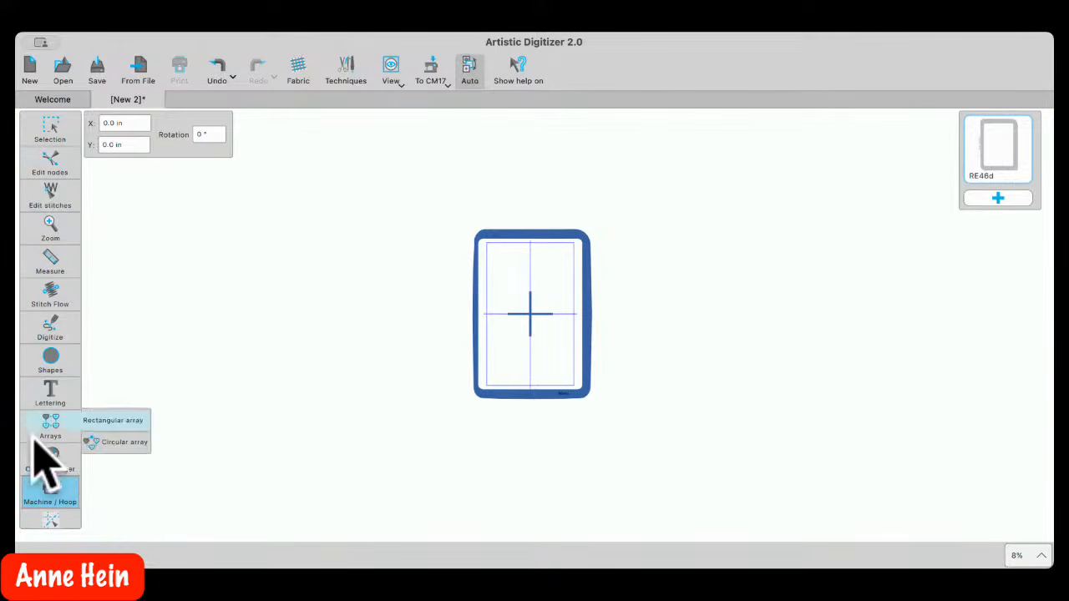
pyautogui.click(52, 127)
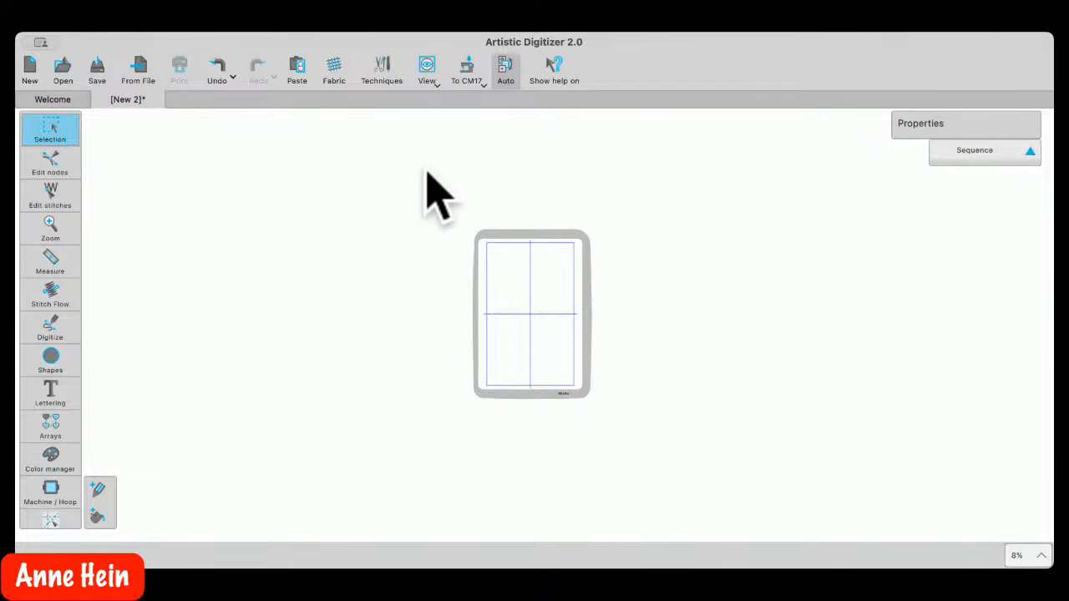
# Open the recent design 80358-05 from the Welcome page to view its hoop, and close it without saving
pyautogui.click(57, 99)
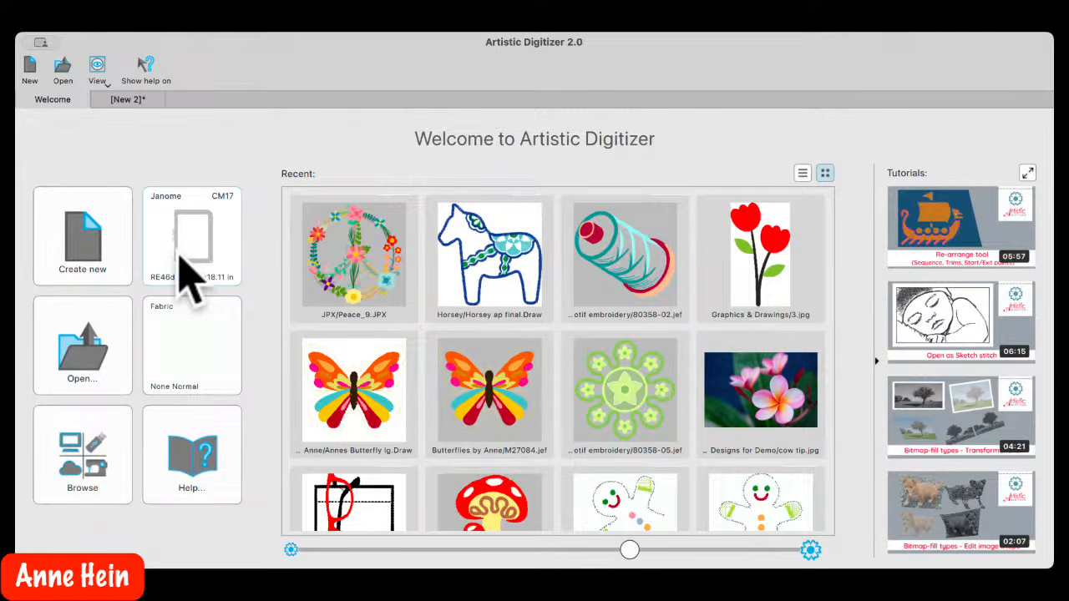
pyautogui.doubleClick(628, 407)
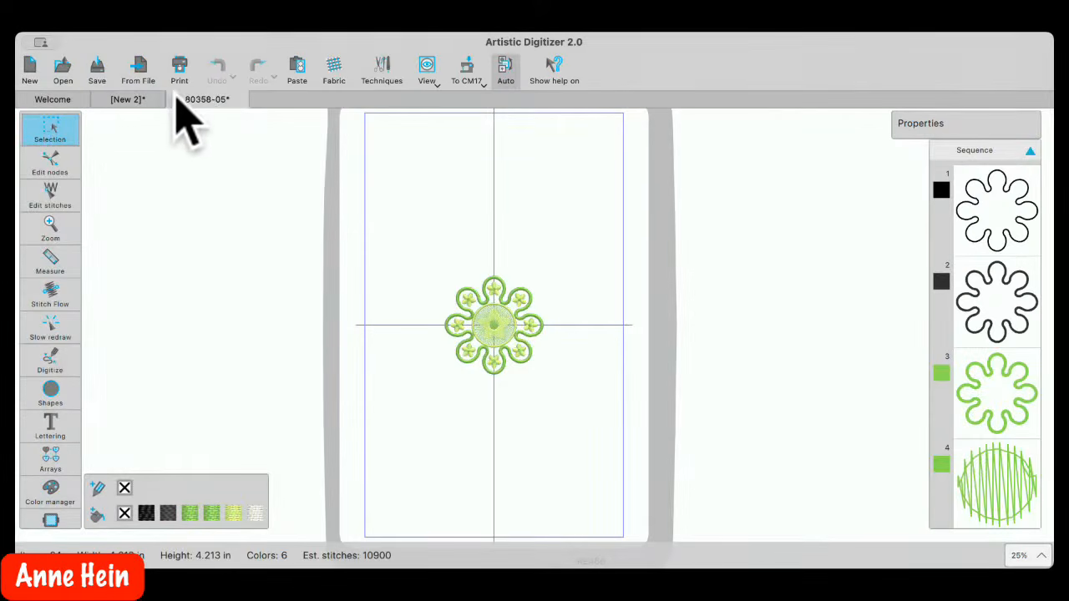
pyautogui.click(178, 101)
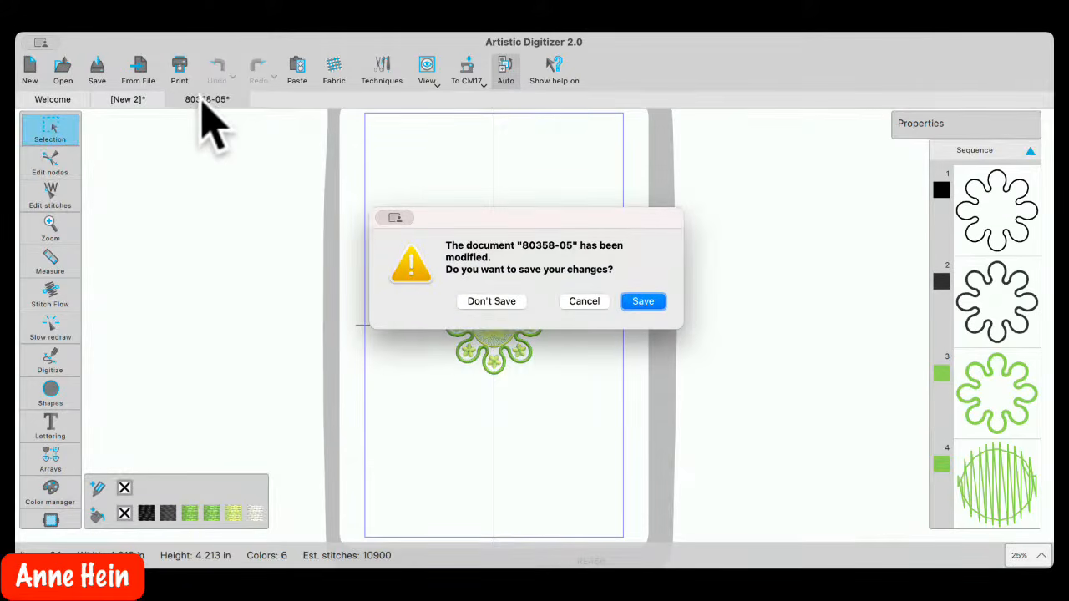
pyautogui.click(493, 302)
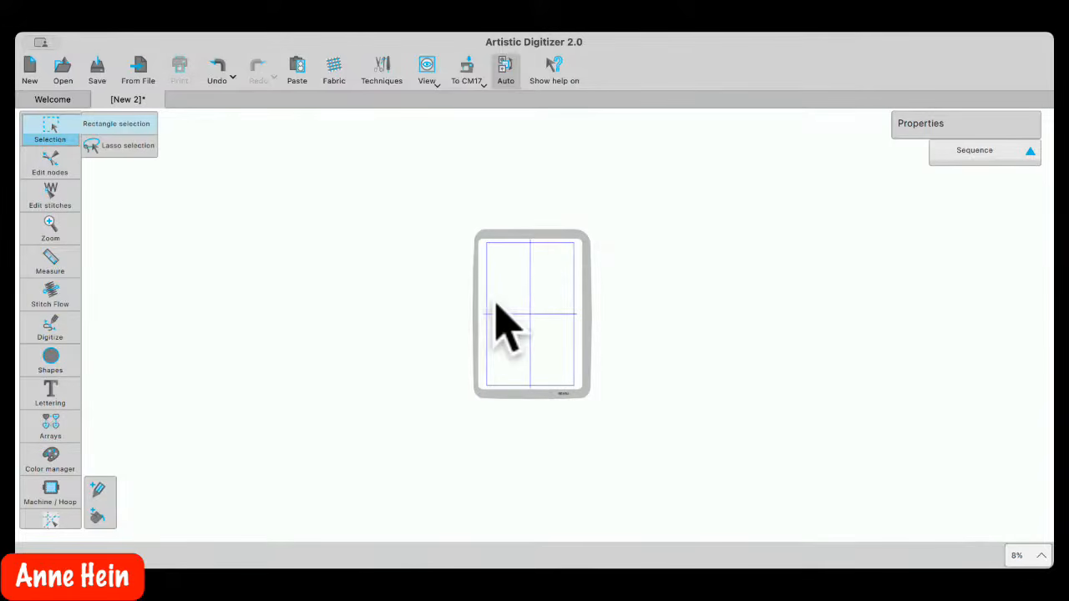
# Open the recent design hippo lg from the Welcome page to view its hoop, and close it without saving
pyautogui.click(60, 99)
pyautogui.scroll(-5, 493, 392)
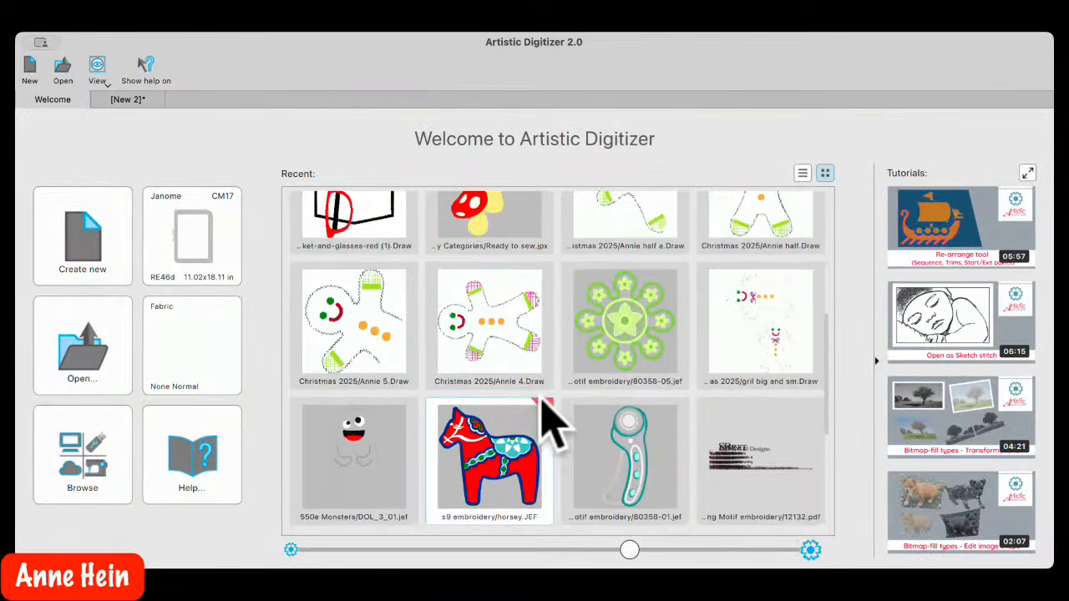
pyautogui.scroll(-3, 549, 430)
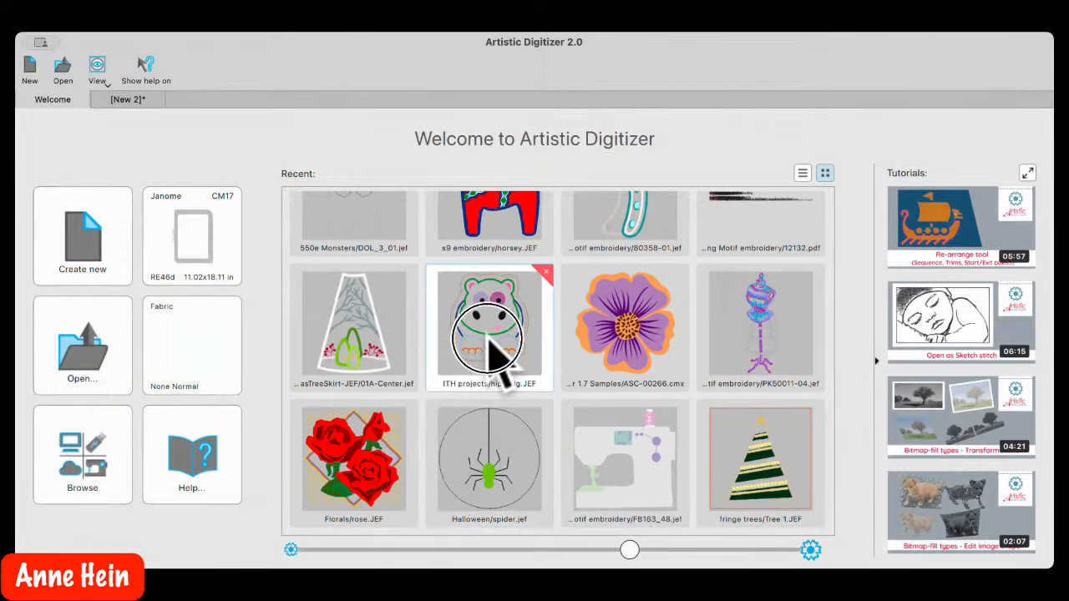
pyautogui.click(489, 341)
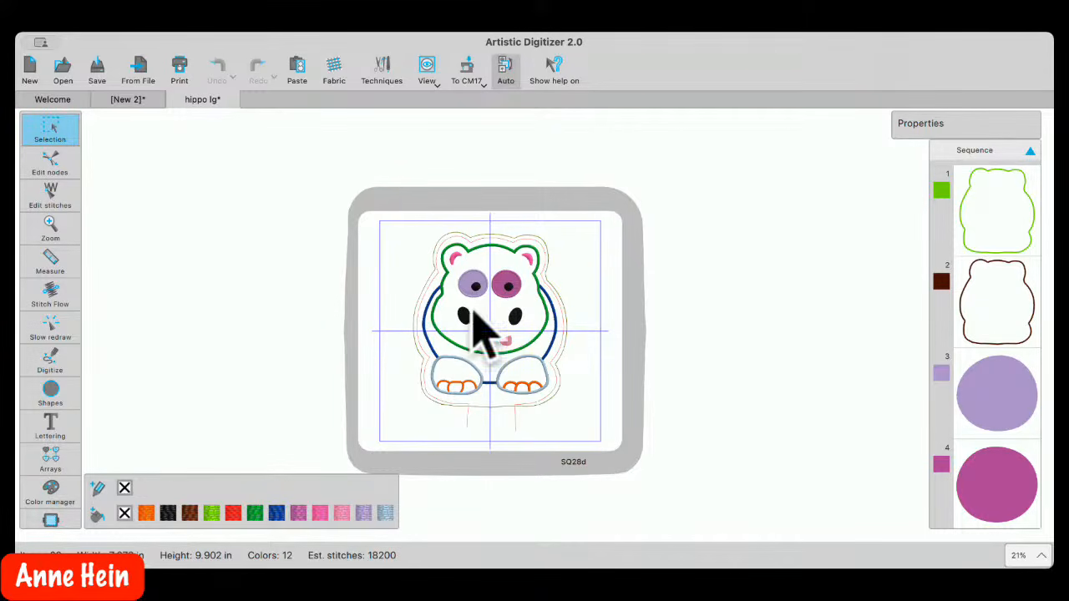
pyautogui.click(63, 131)
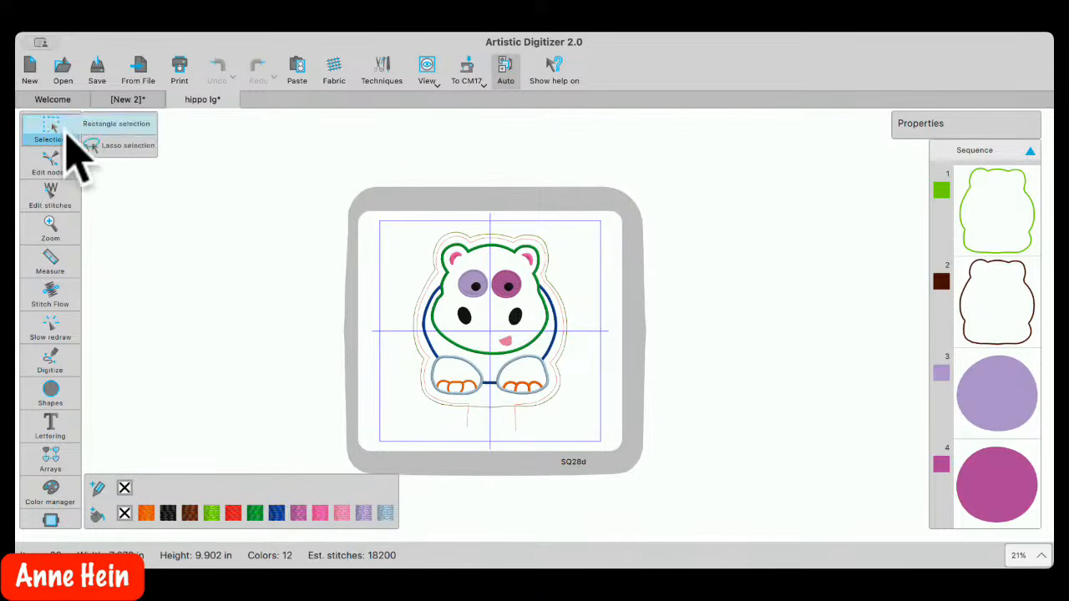
pyautogui.click(177, 99)
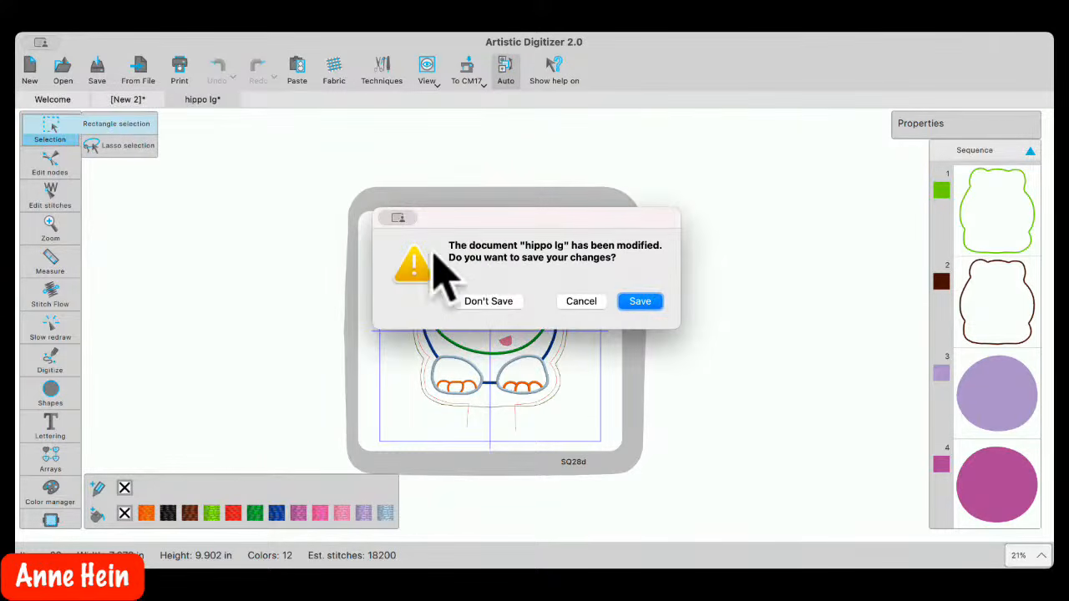
pyautogui.click(489, 302)
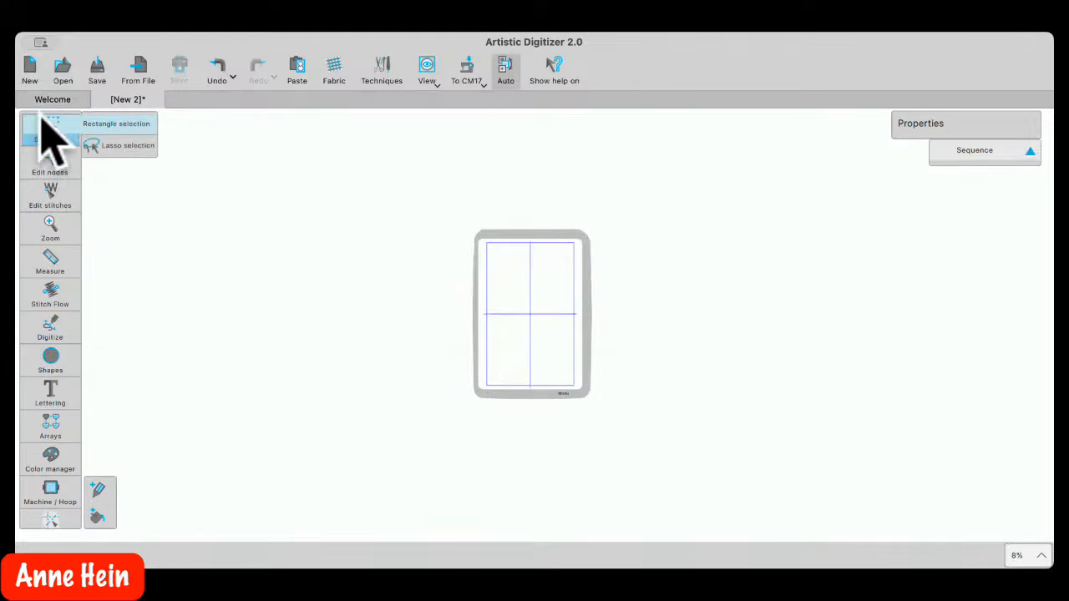
# Look through the recent designs on the Welcome page
pyautogui.click(51, 99)
pyautogui.scroll(-5, 576, 380)
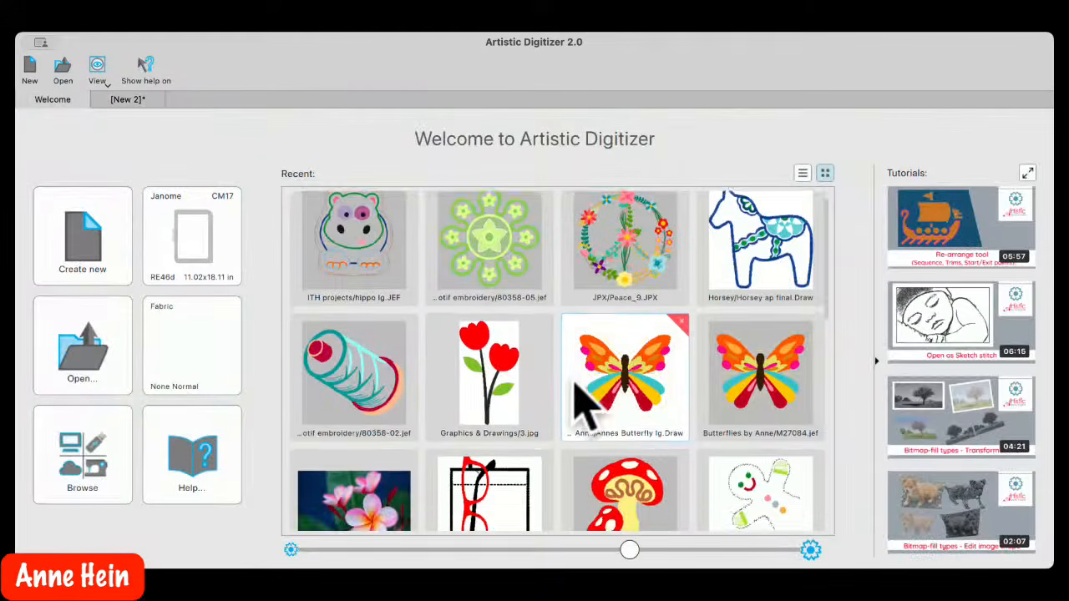
pyautogui.scroll(-1, 584, 397)
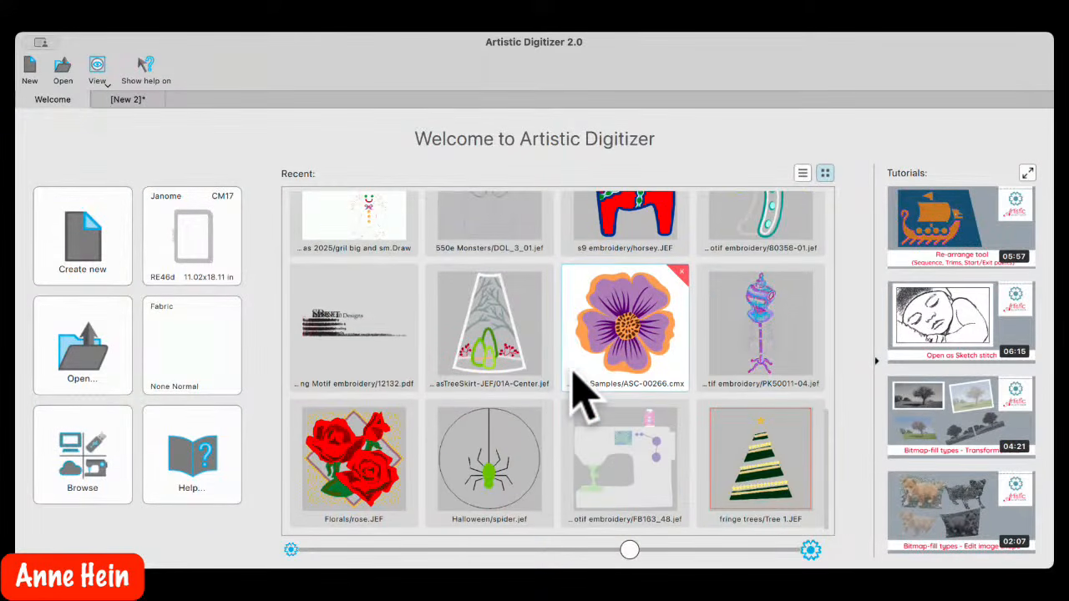
pyautogui.scroll(8, 565, 382)
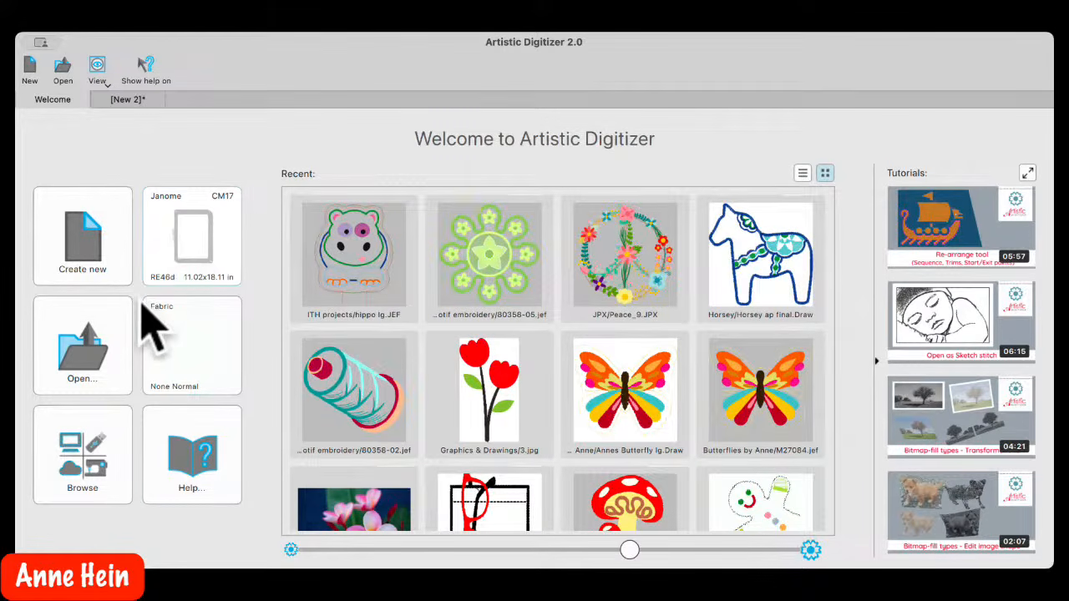
# Open the fabric settings from the Welcome page and examine the fabrics in the Normal embroidery category
pyautogui.click(191, 350)
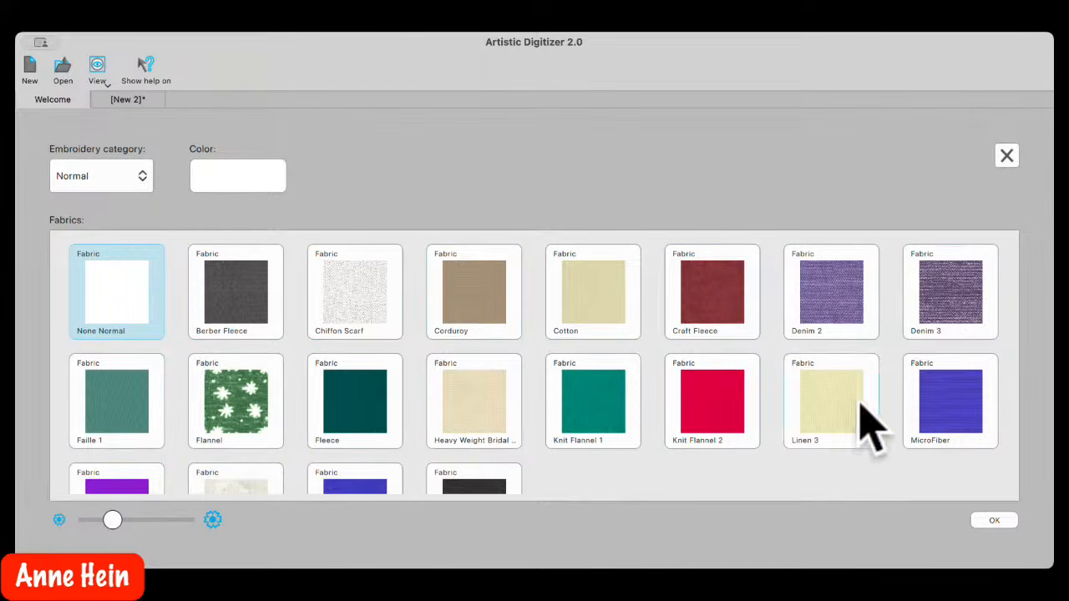
pyautogui.scroll(-3, 745, 476)
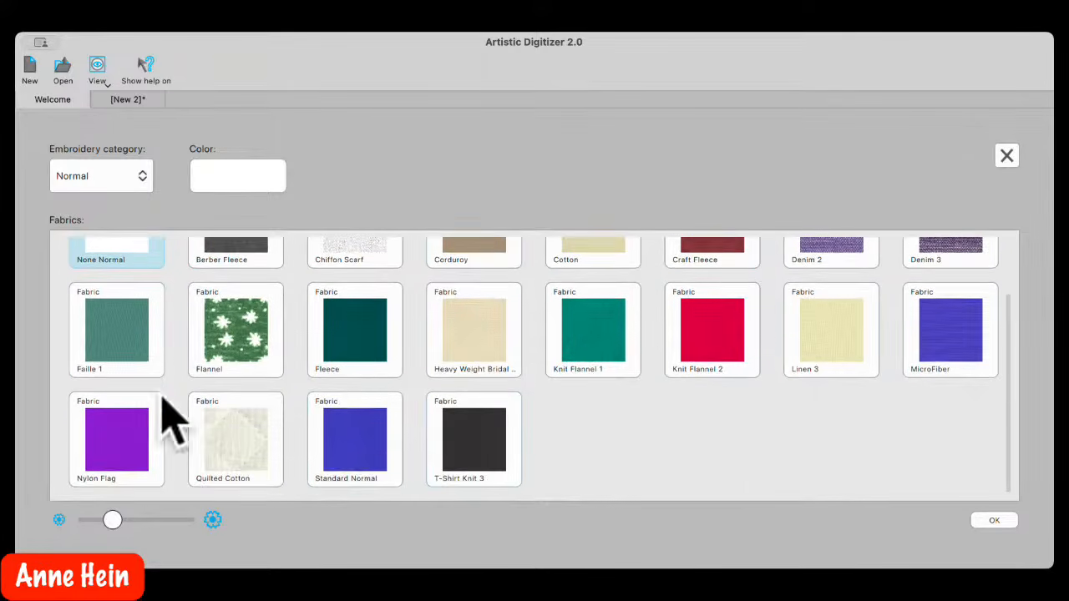
pyautogui.scroll(3, 543, 355)
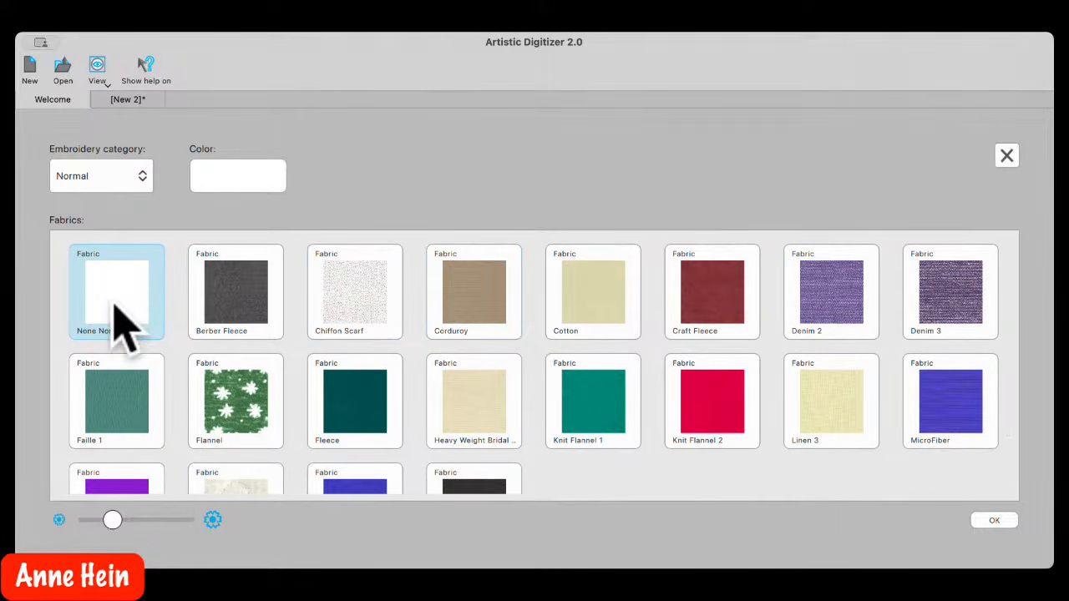
# View the fabrics in the Ultra Light embroidery category and set the category back to Normal
pyautogui.click(142, 176)
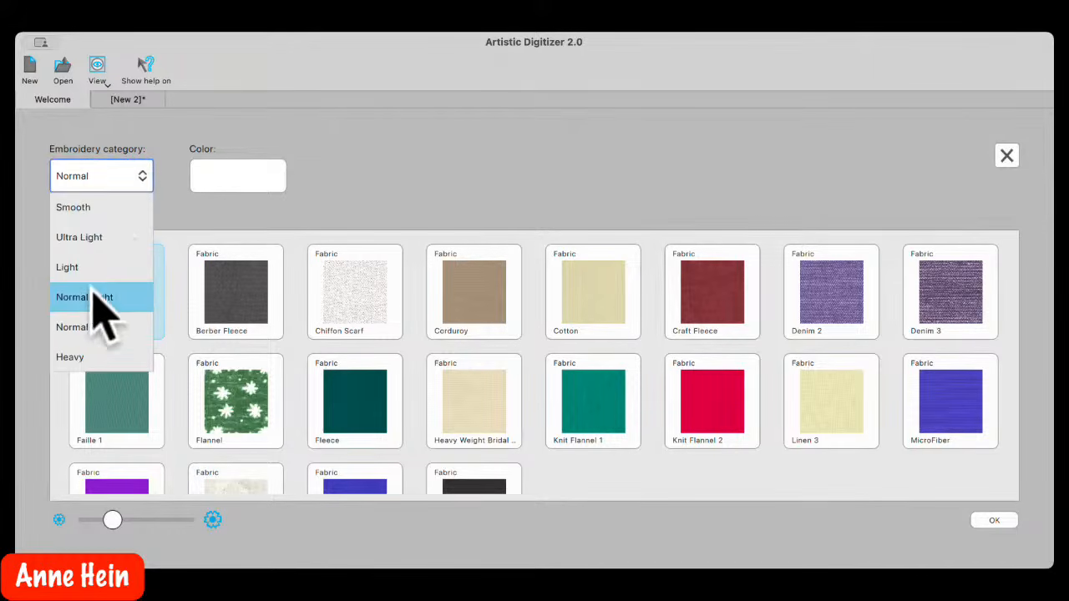
pyautogui.click(88, 234)
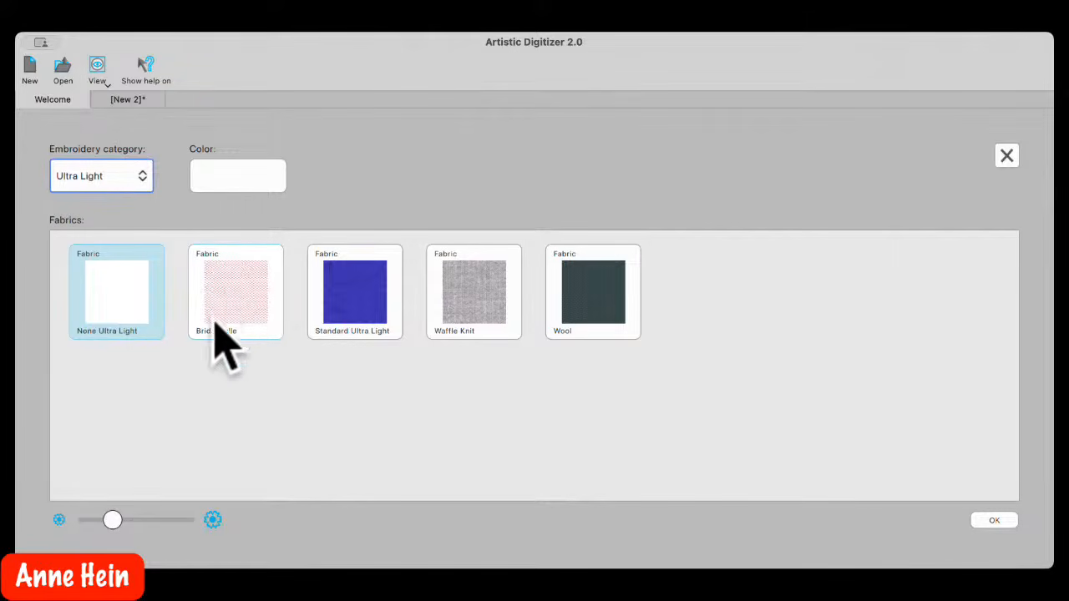
pyautogui.click(111, 177)
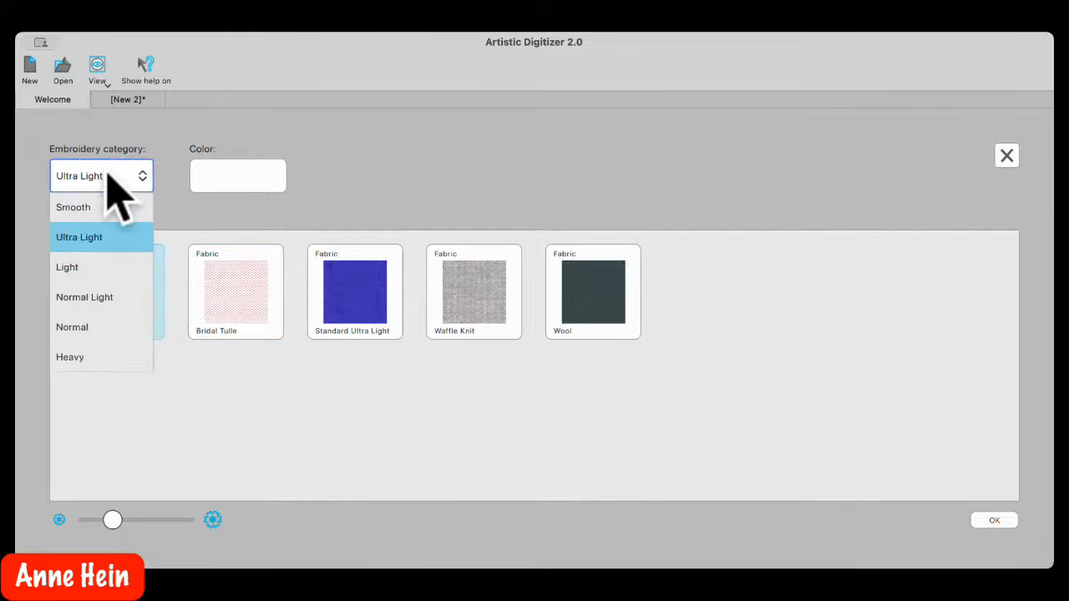
pyautogui.click(92, 327)
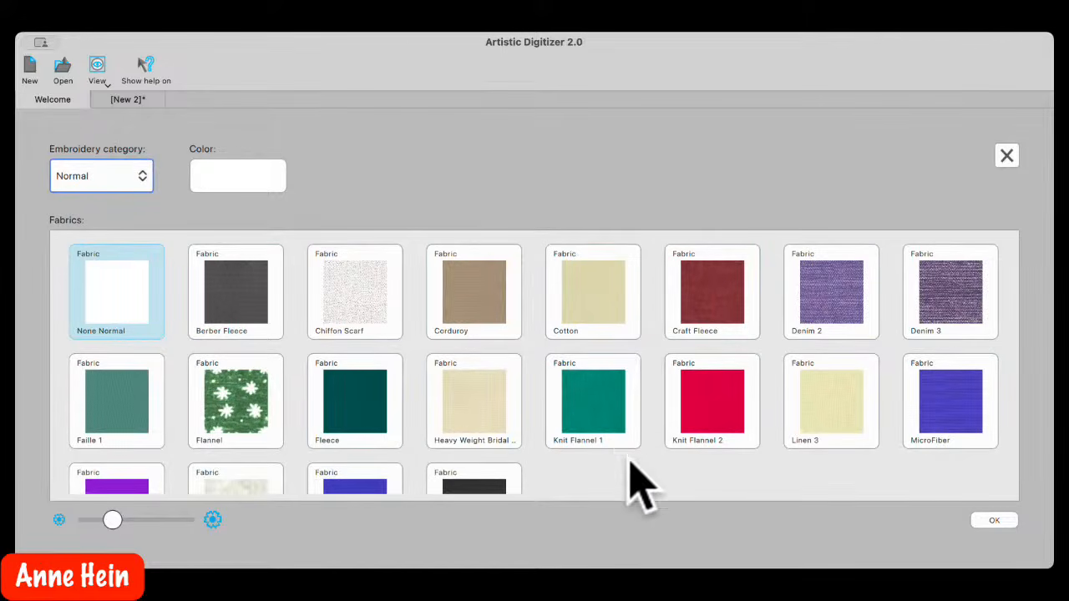
# Review the Normal fabrics and the list of embroidery categories, and accept None Normal as the fabric
pyautogui.scroll(-3, 618, 467)
pyautogui.scroll(3, 615, 453)
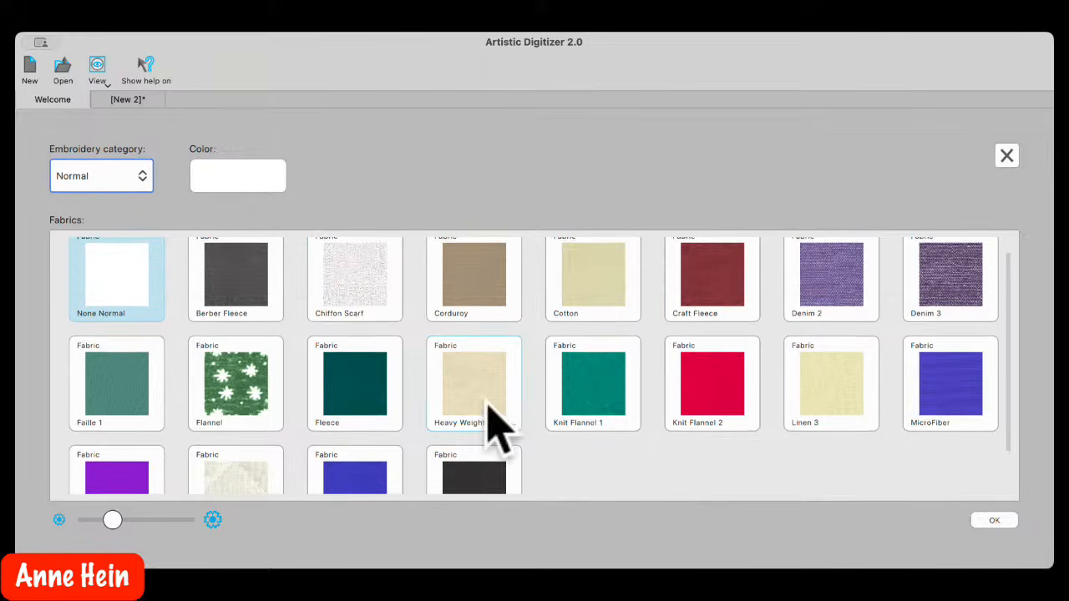
pyautogui.scroll(1, 770, 304)
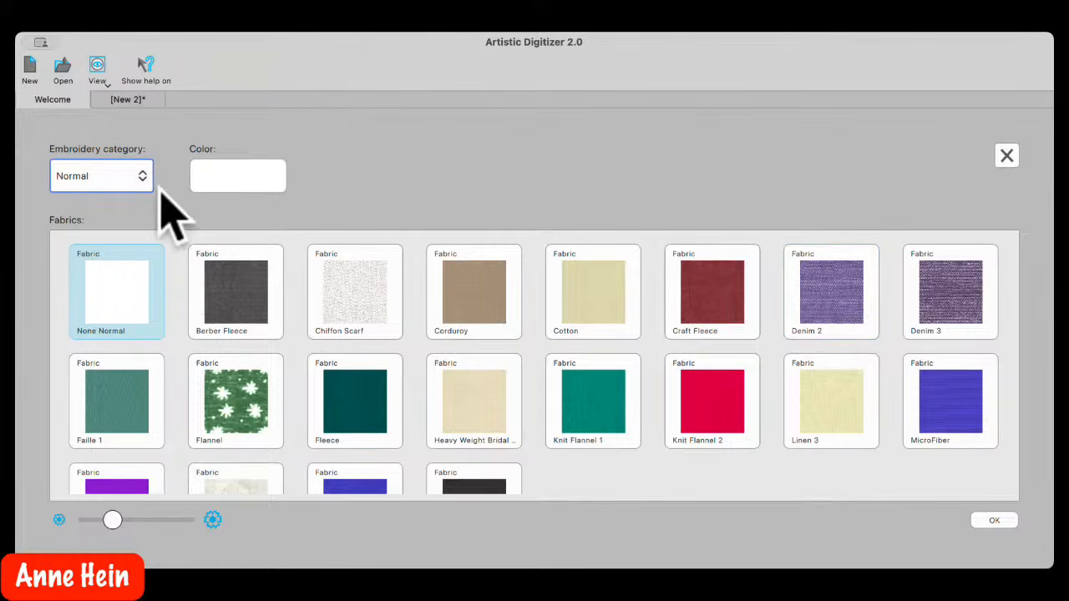
pyautogui.click(139, 175)
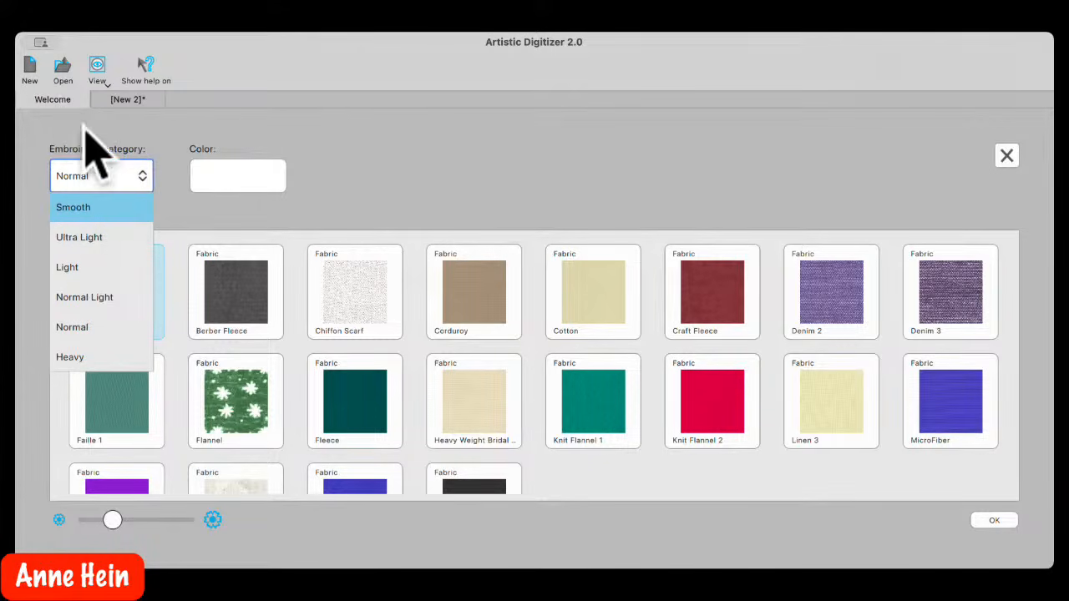
pyautogui.click(146, 130)
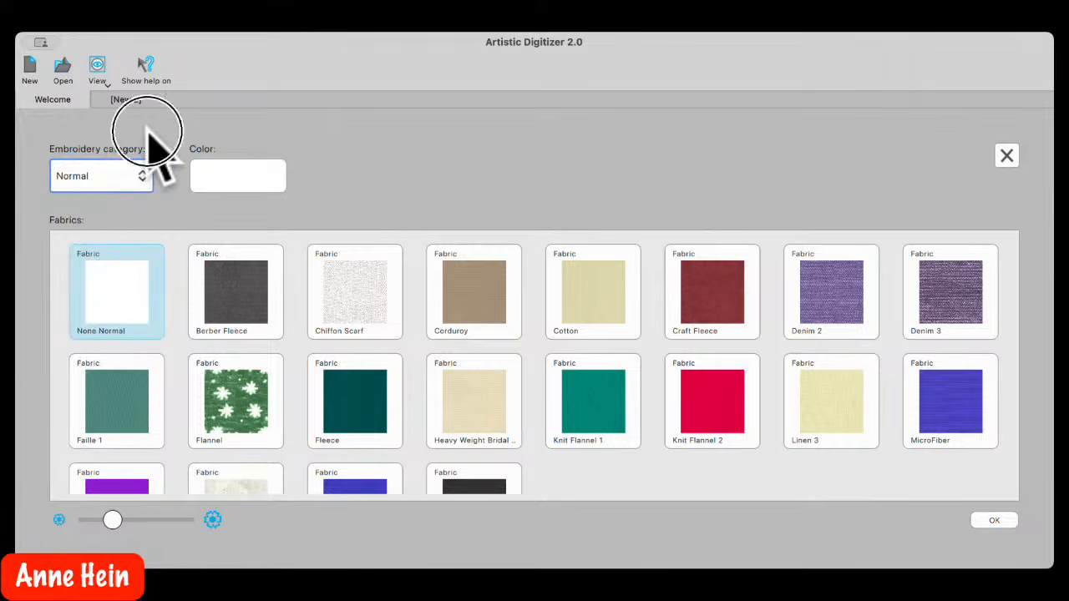
pyautogui.click(994, 520)
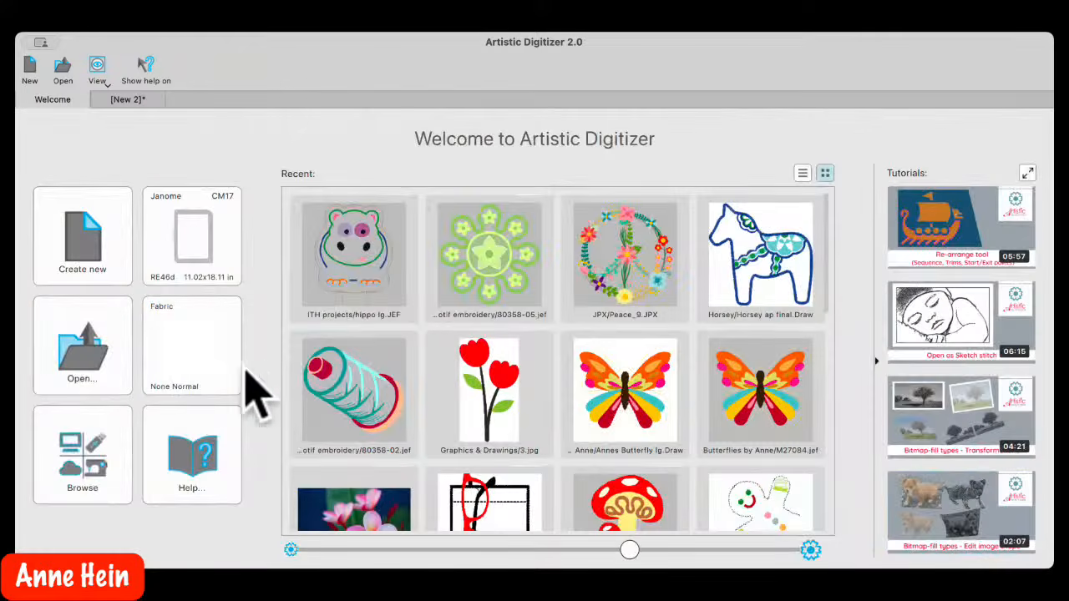
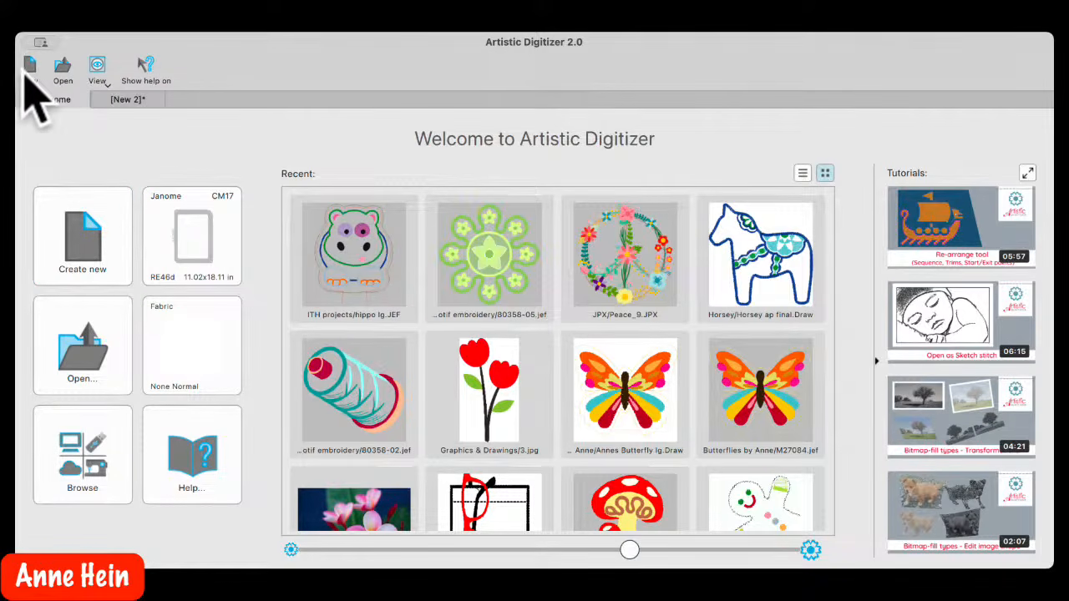
# Create a new blank design with the Janome CM17 RE46d hoop and the None Normal fabric
pyautogui.click(80, 262)
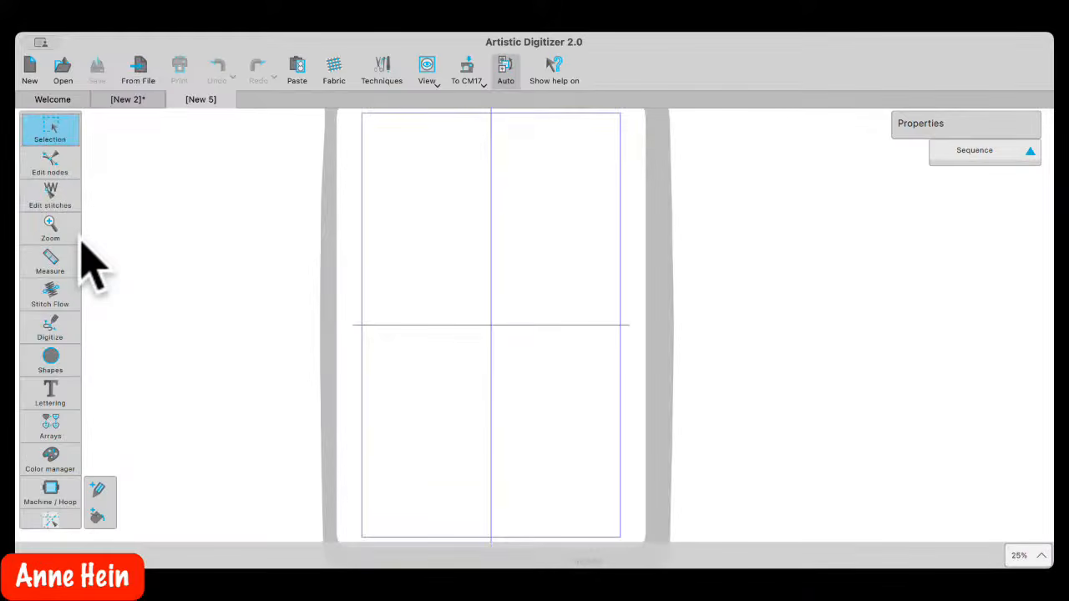
pyautogui.moveTo(50, 134)
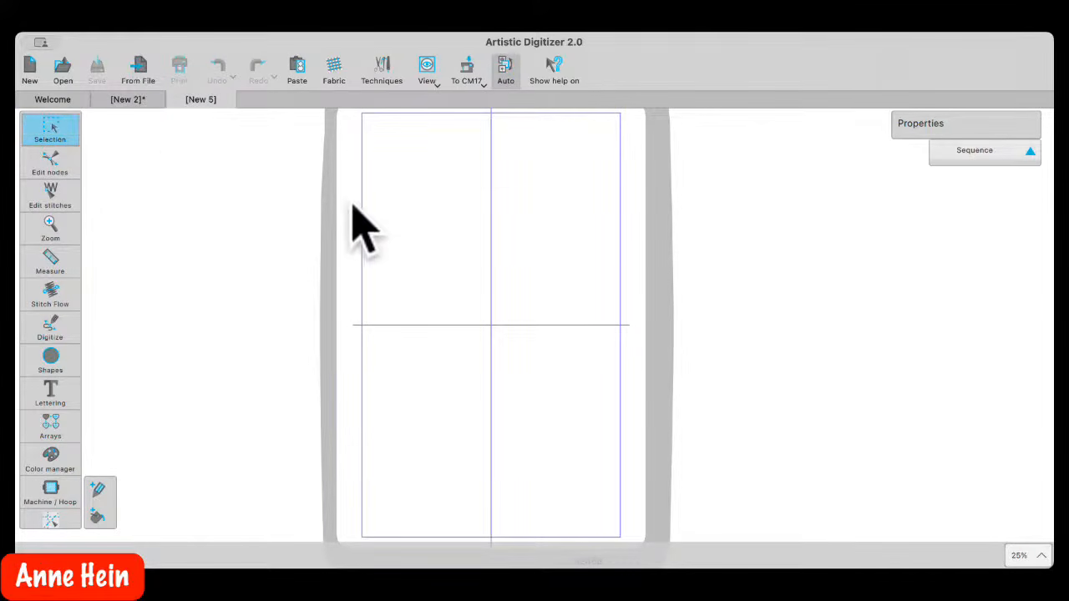
# View the software registration form and close it without registering
pyautogui.scroll(-1, 507, 322)
pyautogui.scroll(-1, 507, 321)
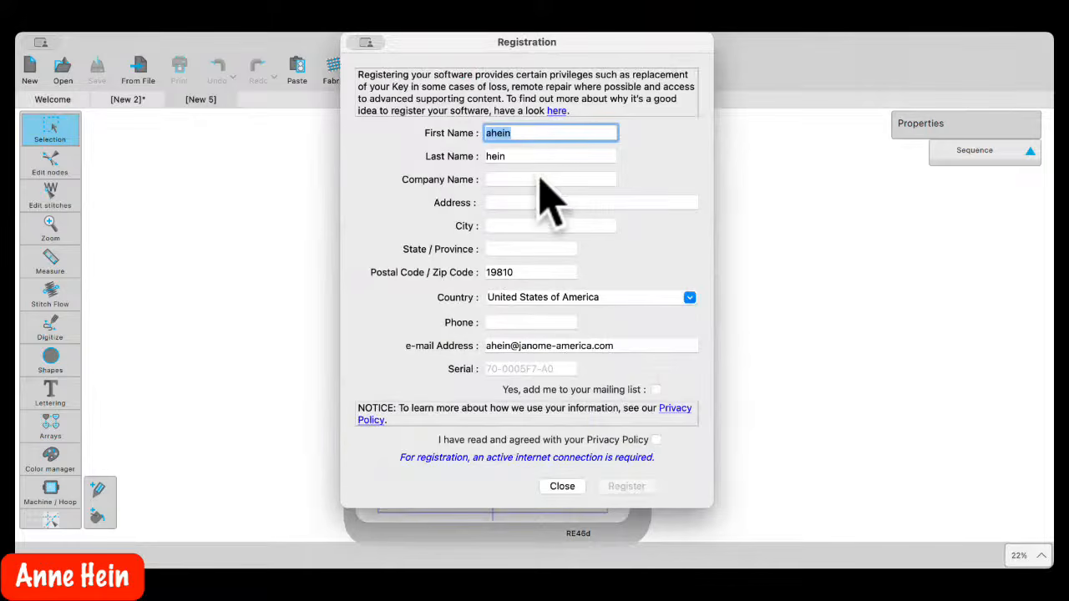
pyautogui.click(568, 490)
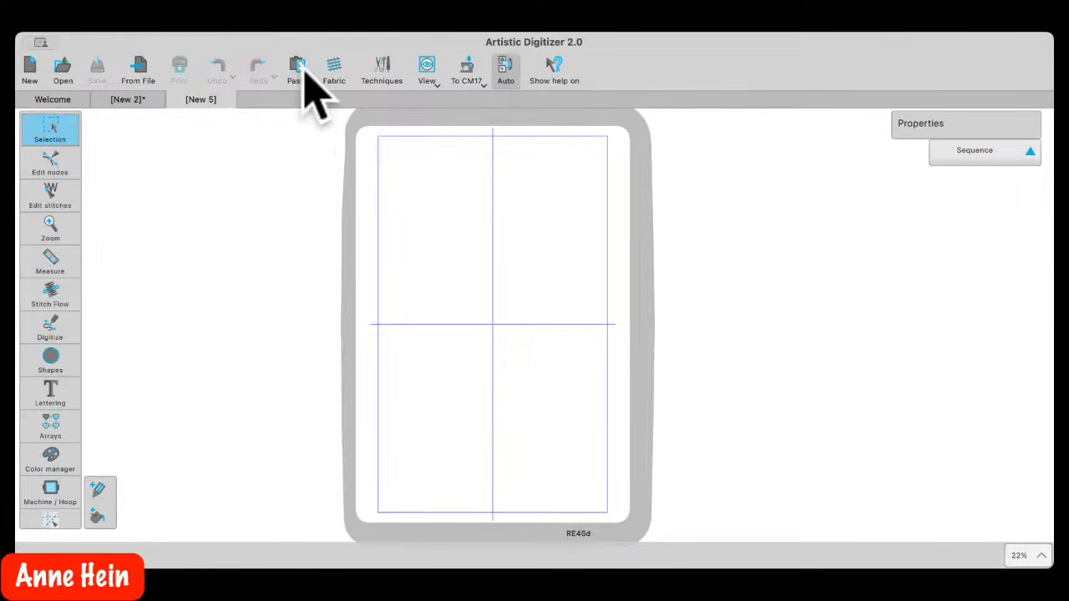
# Open the help documentation, show its topic list, and search it for "sequence"
pyautogui.click(329, 64)
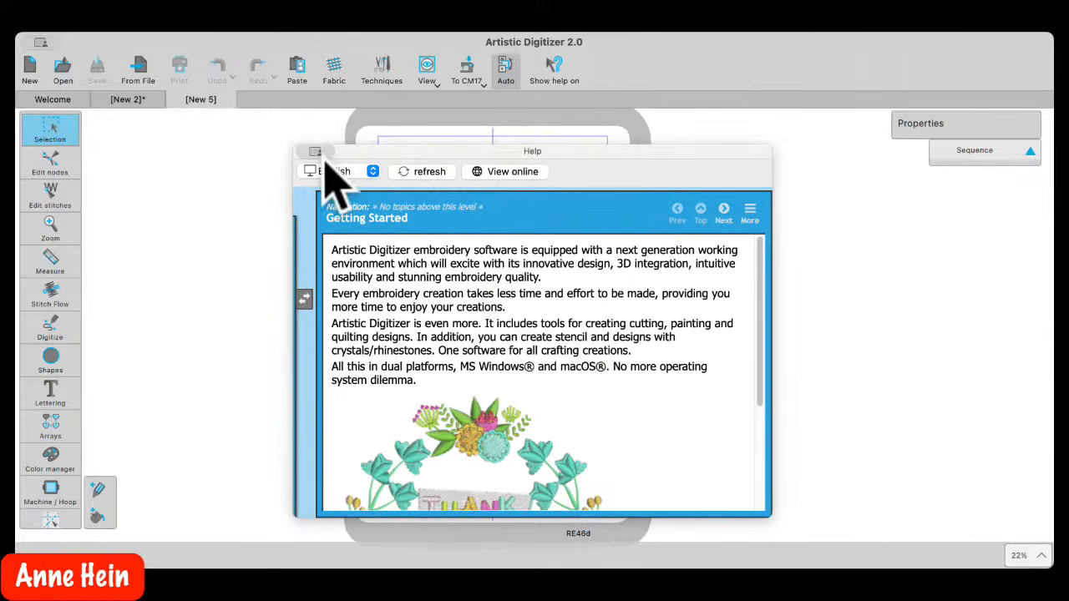
pyautogui.moveTo(306, 302); pyautogui.dragTo(309, 302)
pyautogui.click(309, 303)
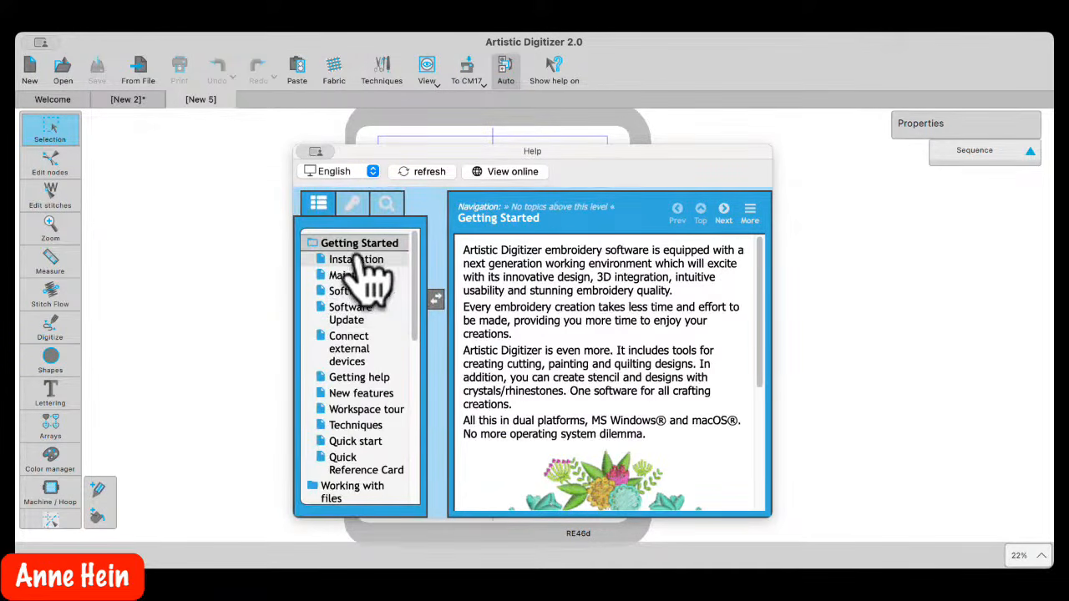
pyautogui.click(387, 205)
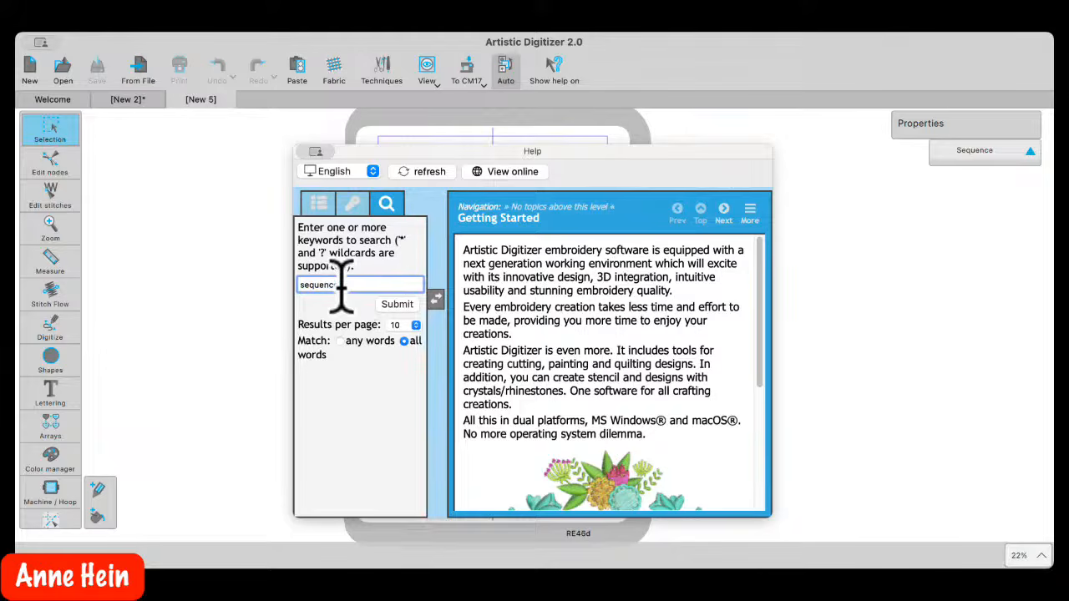
pyautogui.write('e')
pyautogui.press('Return')
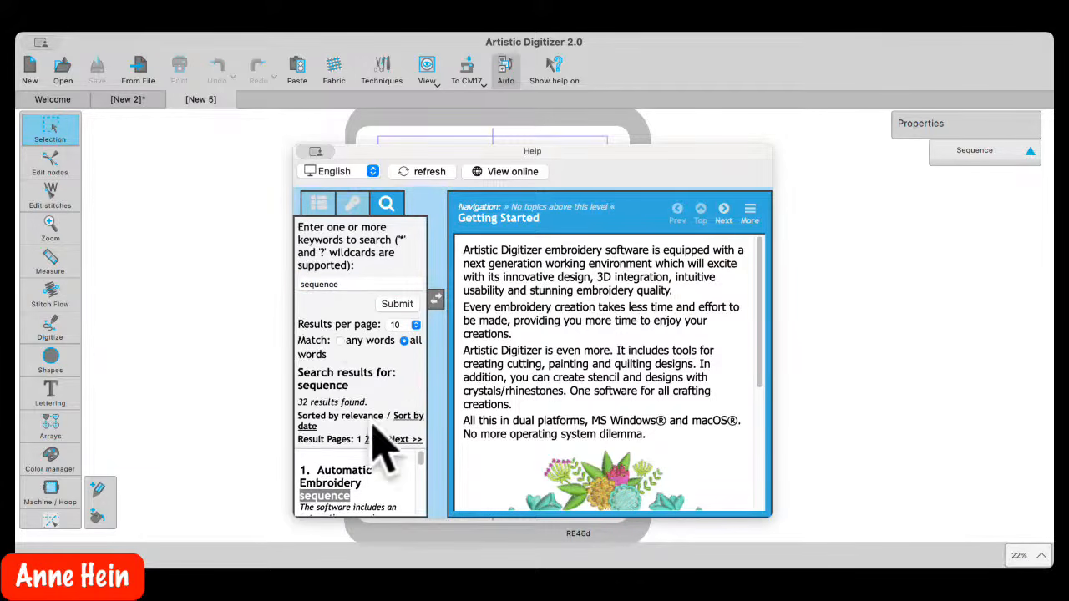
pyautogui.moveTo(420, 380)
pyautogui.mouseDown()
pyautogui.moveTo(423, 455)
pyautogui.moveTo(422, 383)
pyautogui.mouseUp()
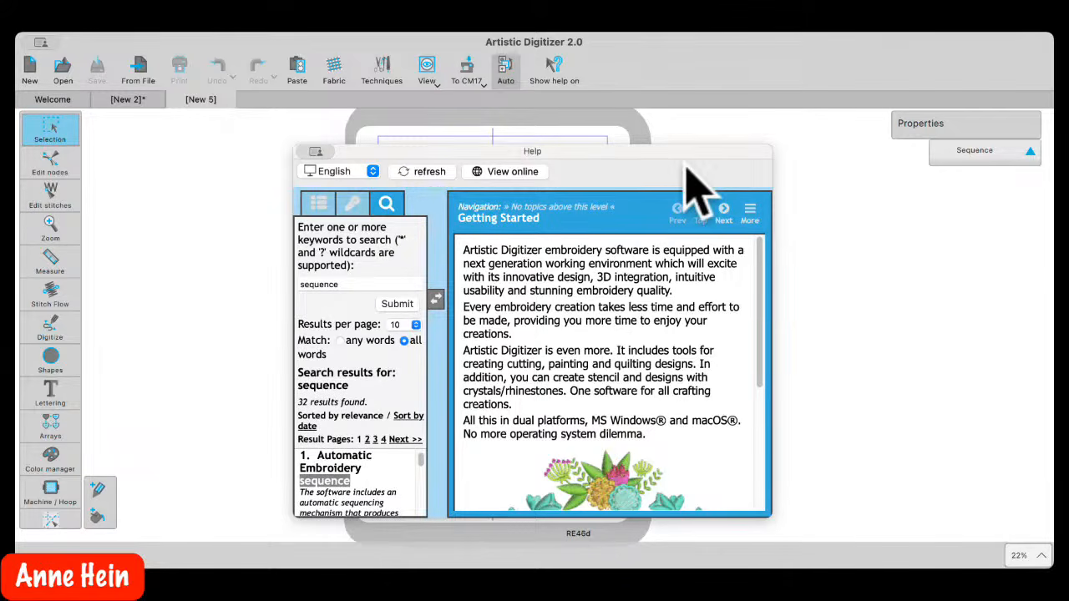
# Move the Help window below the main workspace so that it no longer covers the blank hoop
pyautogui.click(210, 215)
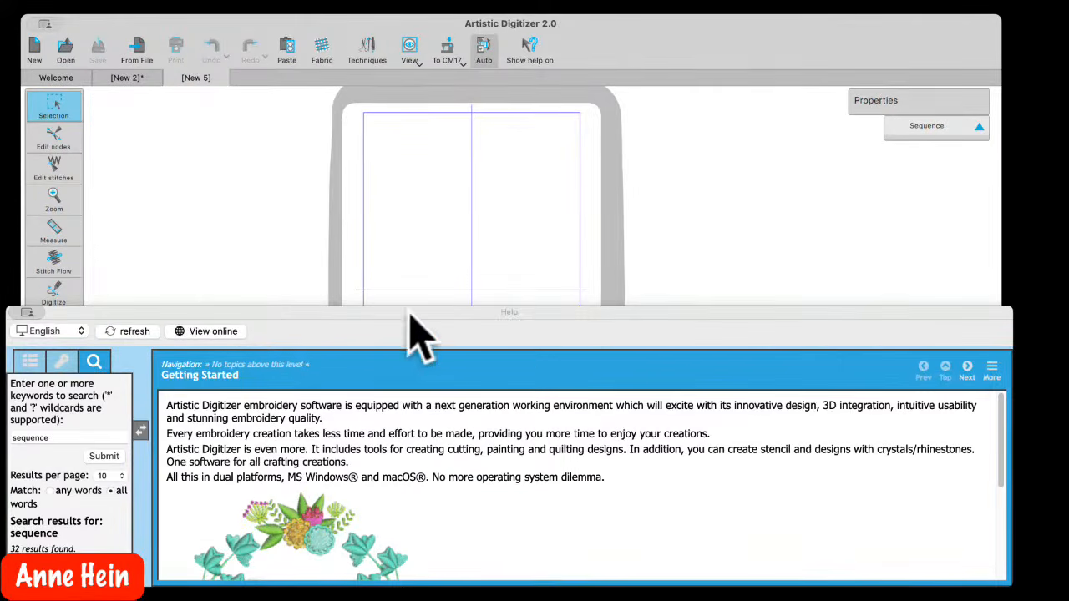
pyautogui.moveTo(408, 313); pyautogui.dragTo(533, 373)
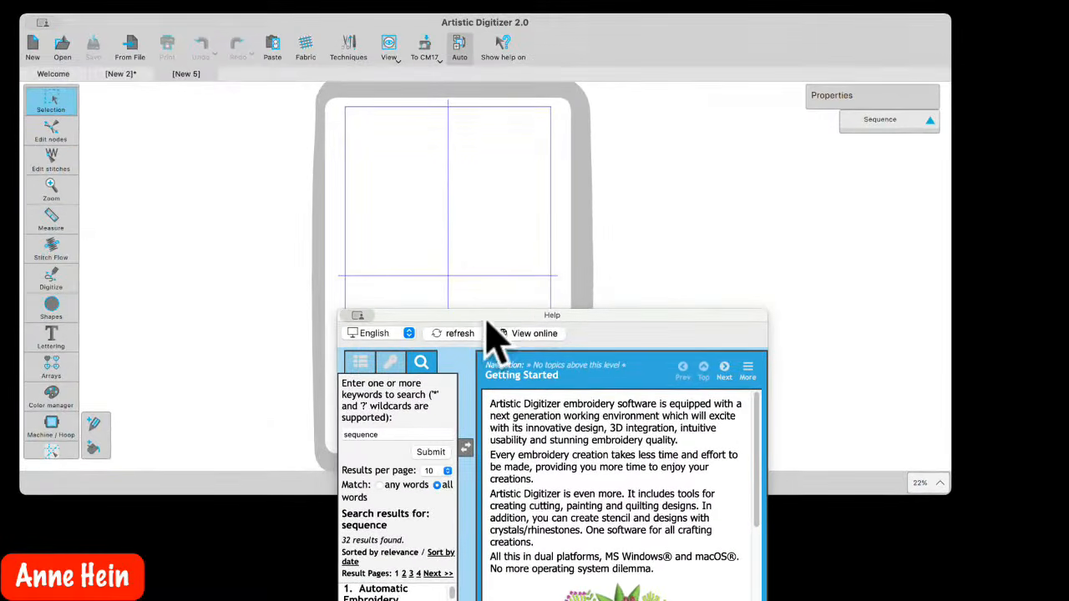
pyautogui.click(737, 265)
pyautogui.moveTo(594, 321); pyautogui.dragTo(712, 538)
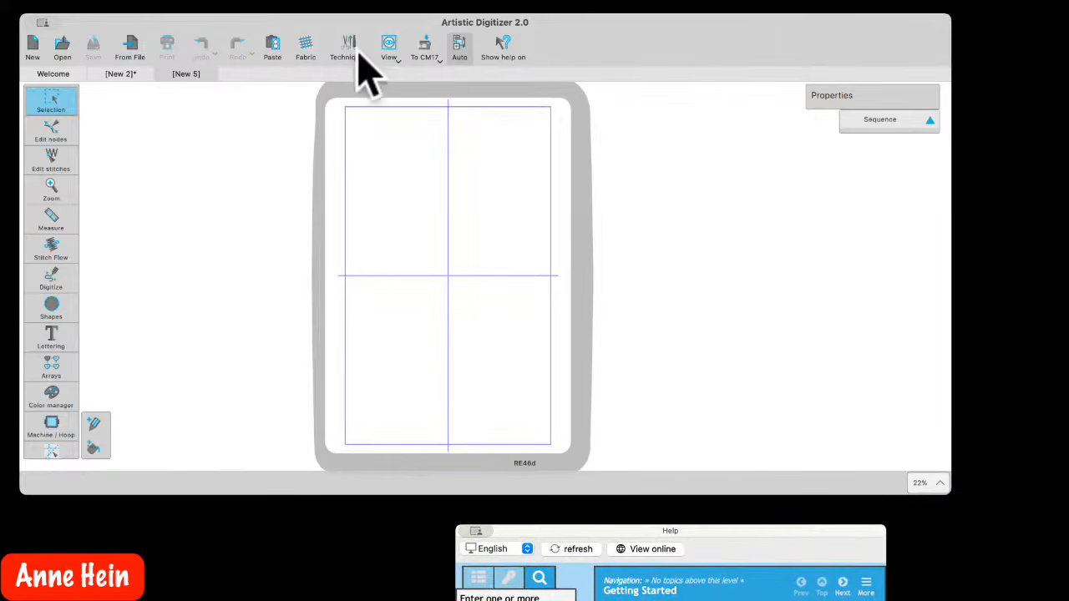
pyautogui.click(263, 4)
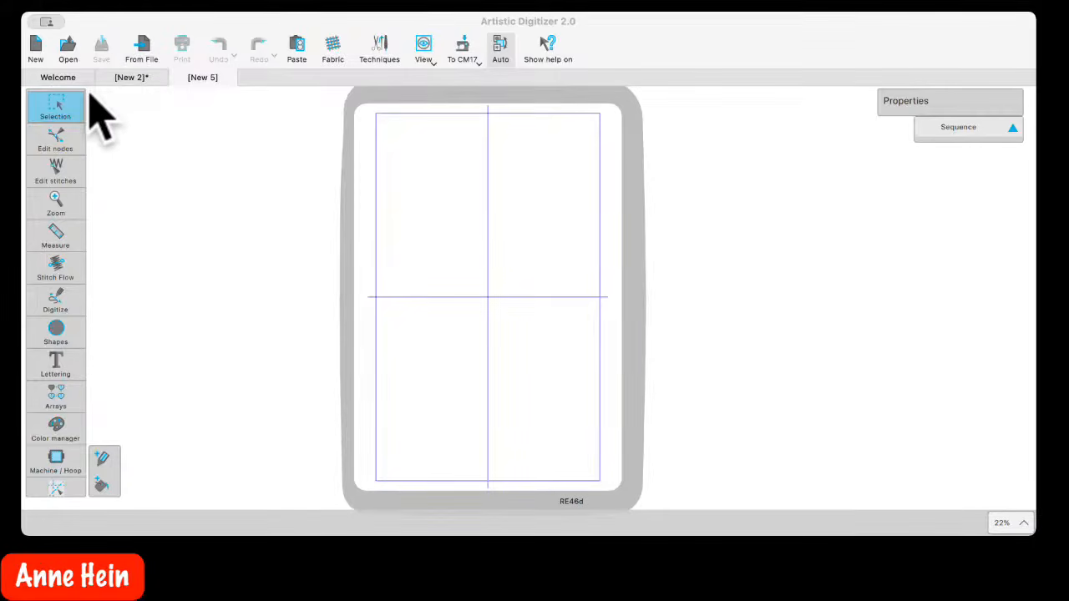
pyautogui.click(486, 277)
pyautogui.click(24, 38)
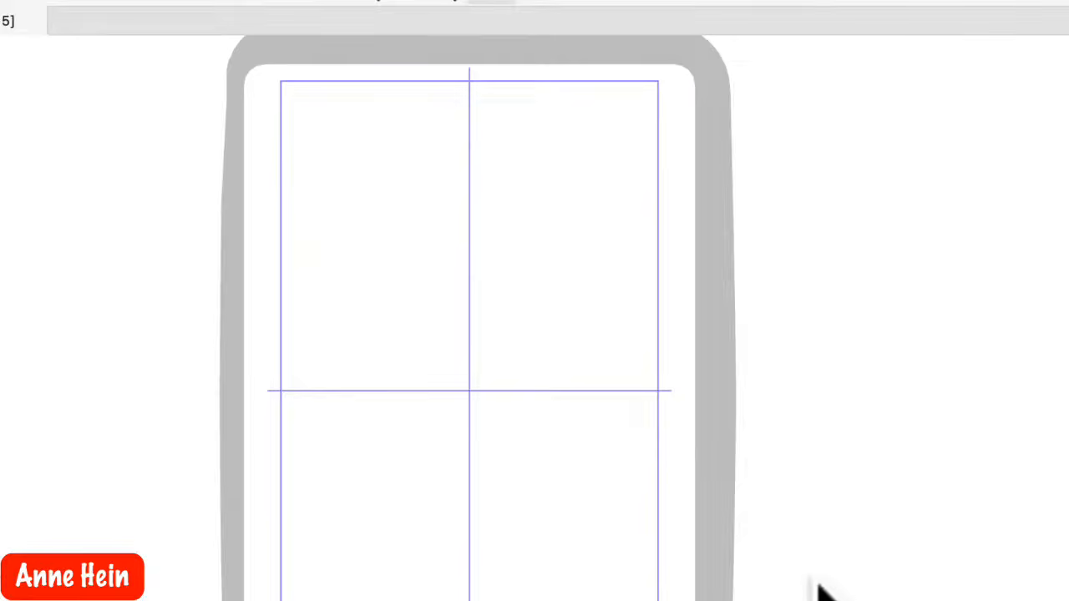
pyautogui.click(854, 543)
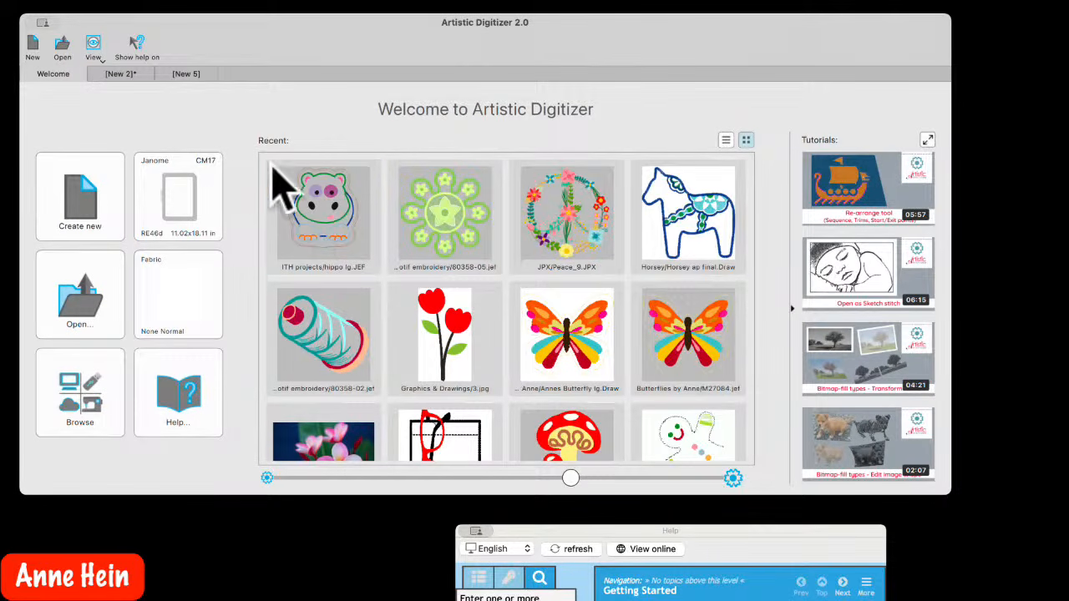
# Open the Horsey ap final.Draw design from the recent files on the Welcome page
pyautogui.doubleClick(684, 226)
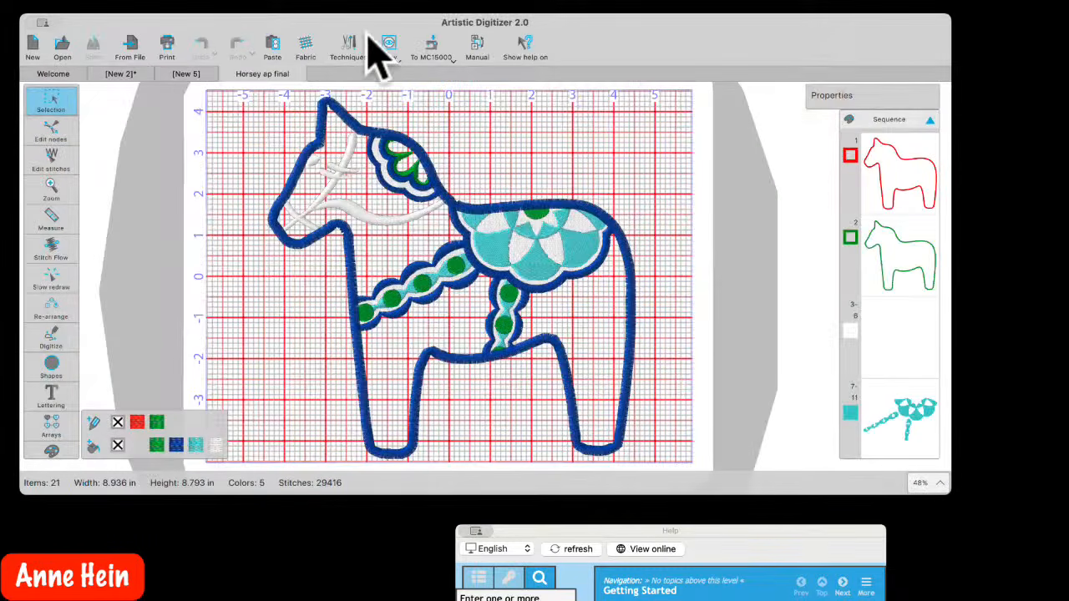
pyautogui.scroll(-3, 467, 326)
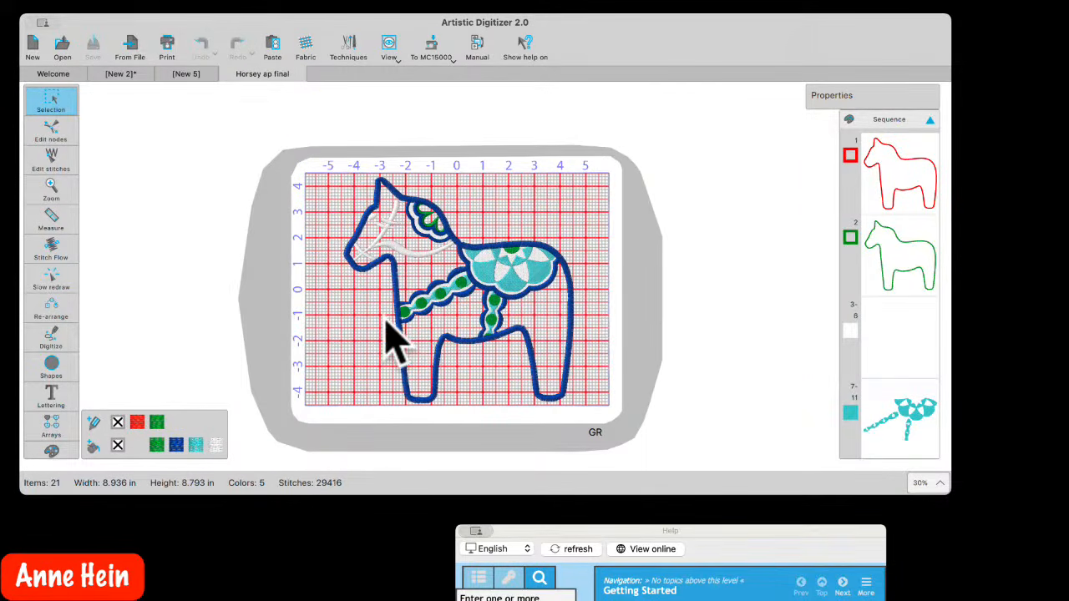
pyautogui.click(51, 98)
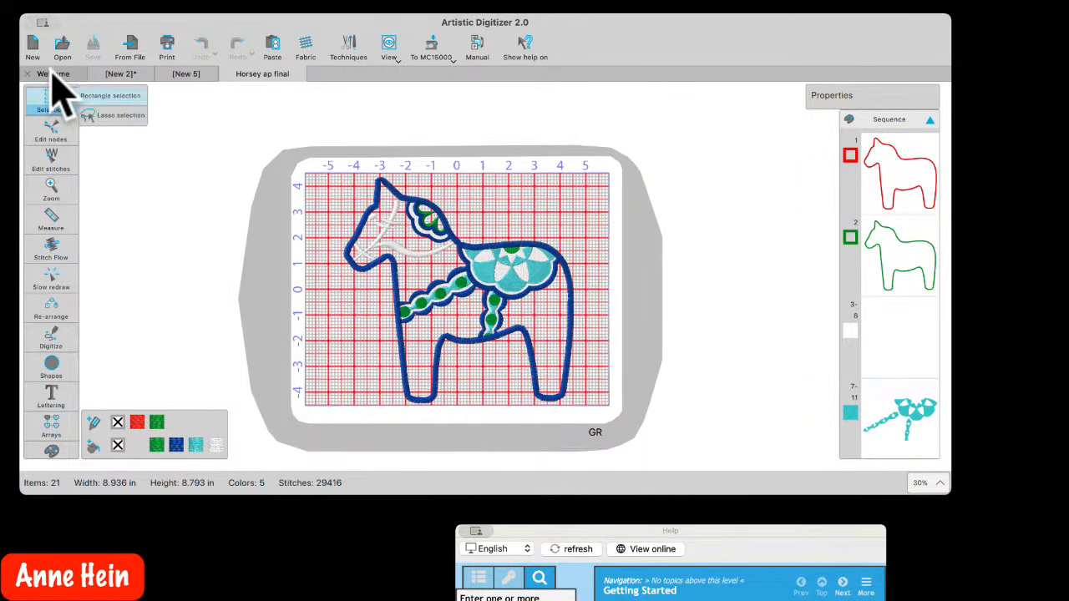
# Close the two blank designs, New 5 and New 2, without saving changes
pyautogui.click(179, 75)
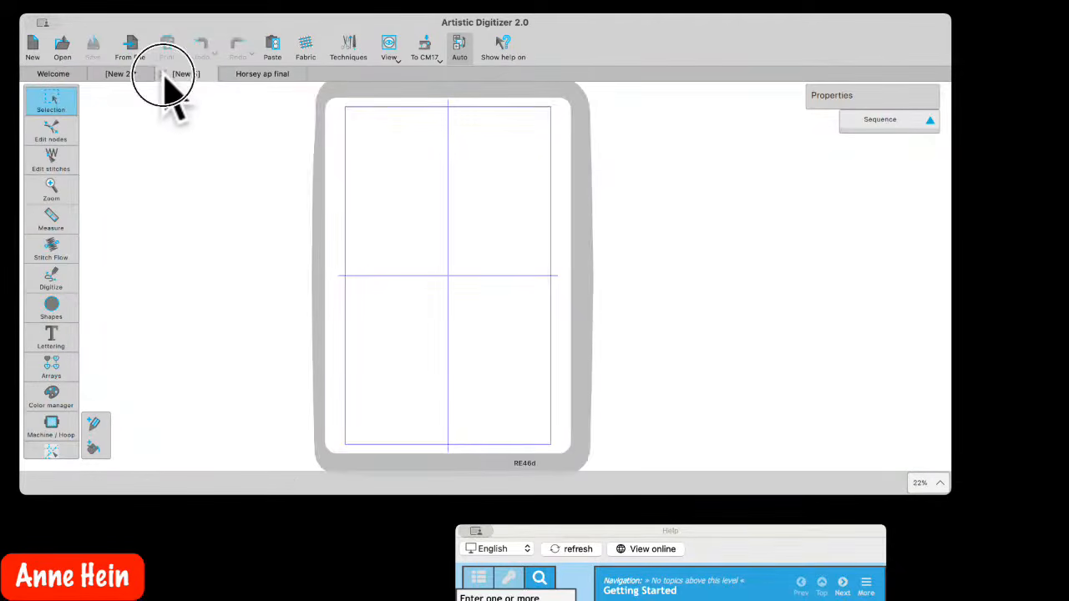
pyautogui.click(164, 73)
pyautogui.click(94, 73)
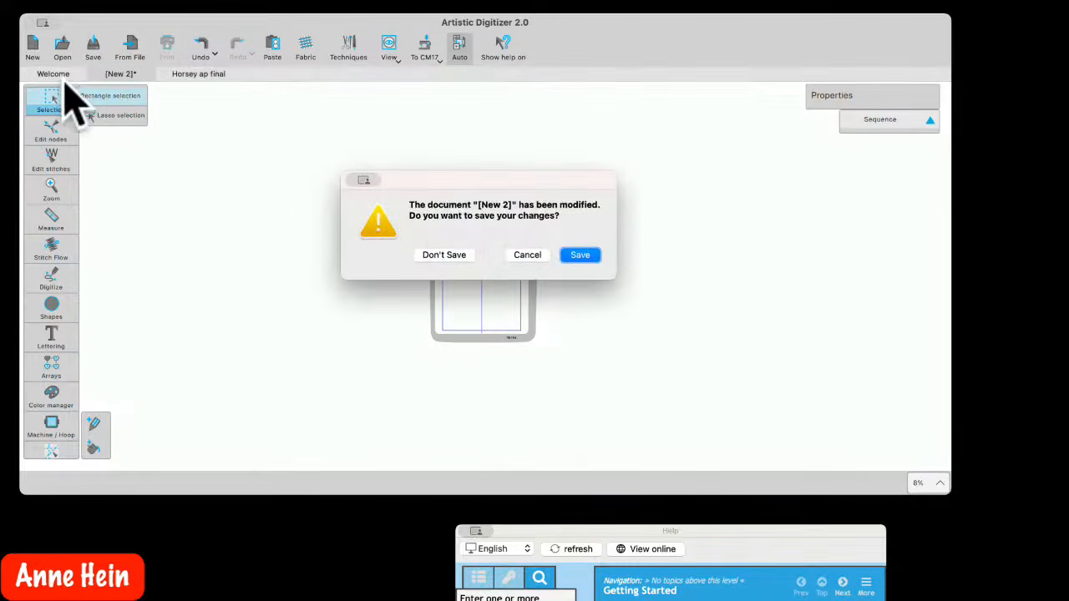
pyautogui.click(454, 254)
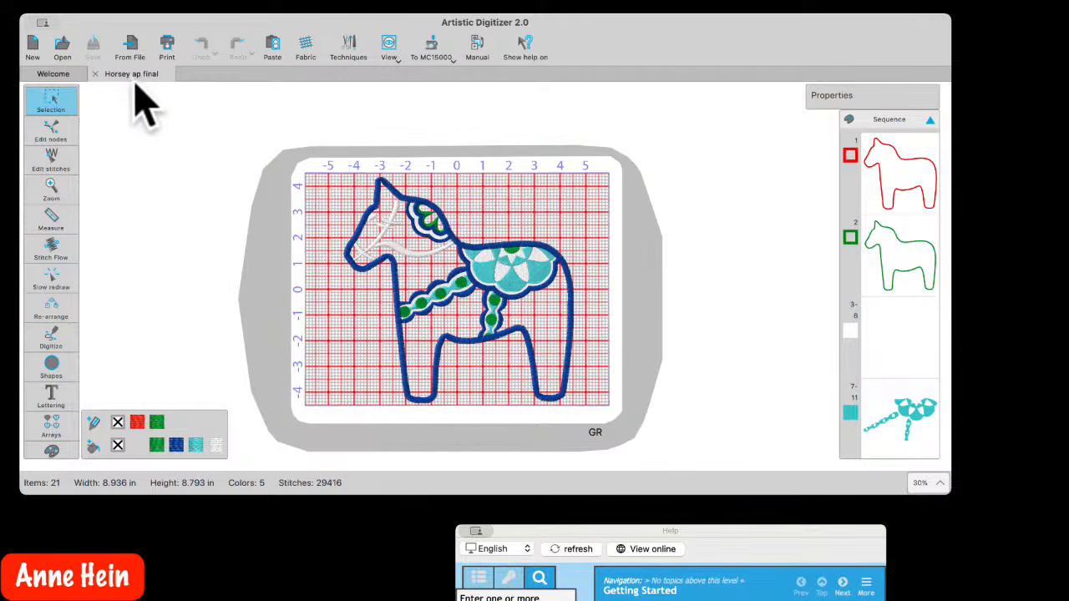
# Return to the Welcome page, view the file-opening dialog, and cancel it without opening a design
pyautogui.click(52, 73)
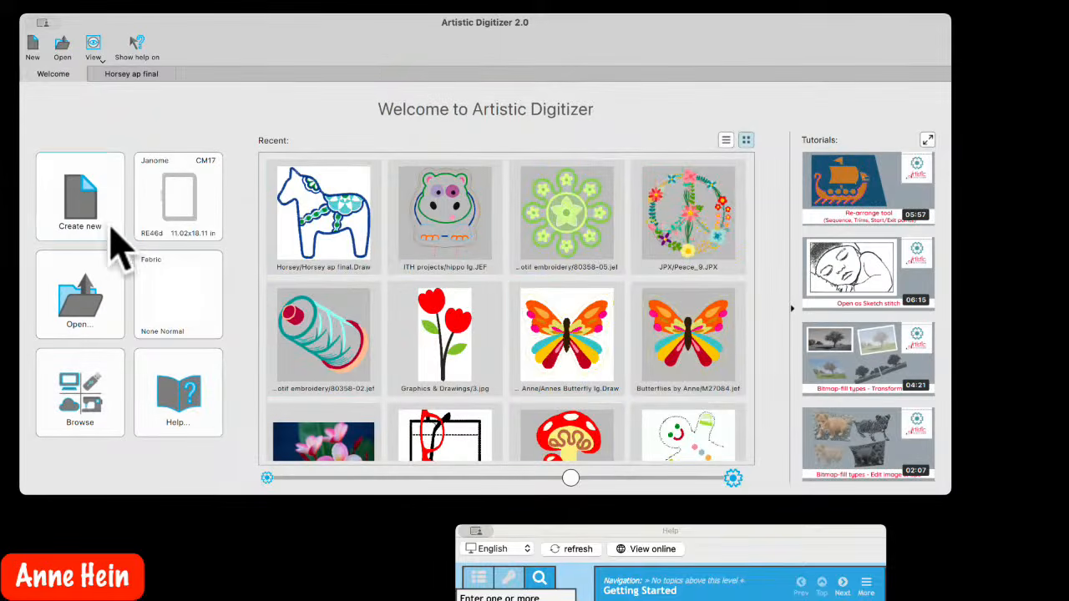
pyautogui.click(88, 302)
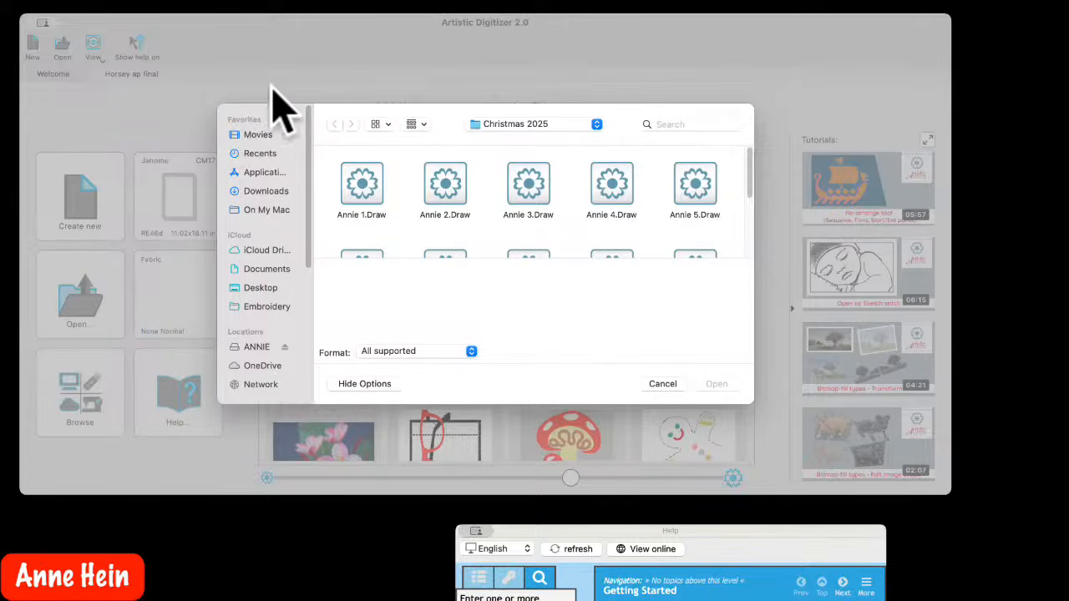
pyautogui.click(664, 383)
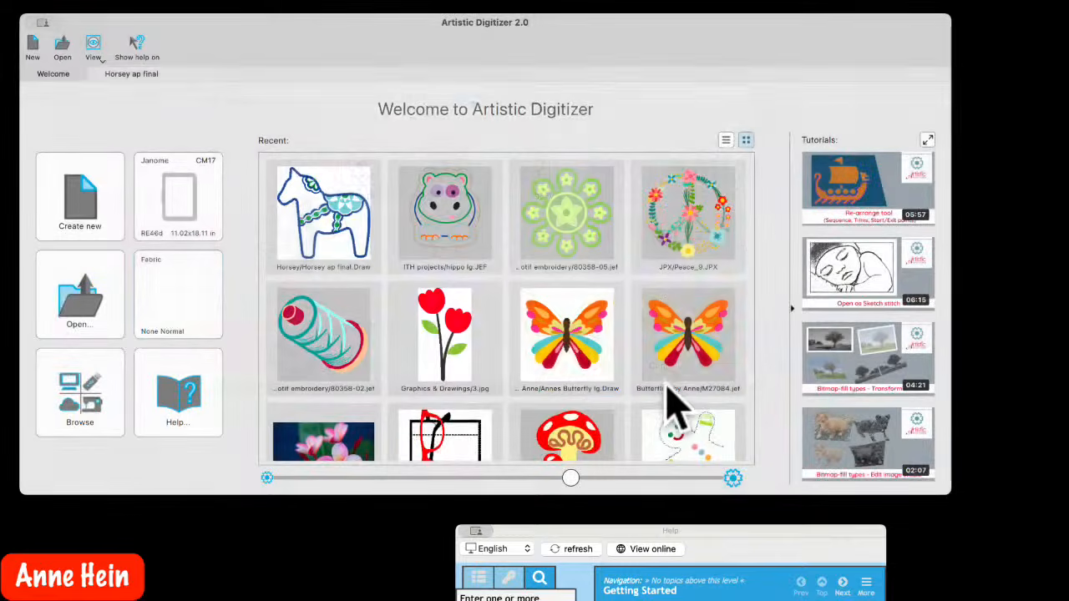
# Open the design browser and view its Favorites, Recents and Devices lists
pyautogui.click(89, 406)
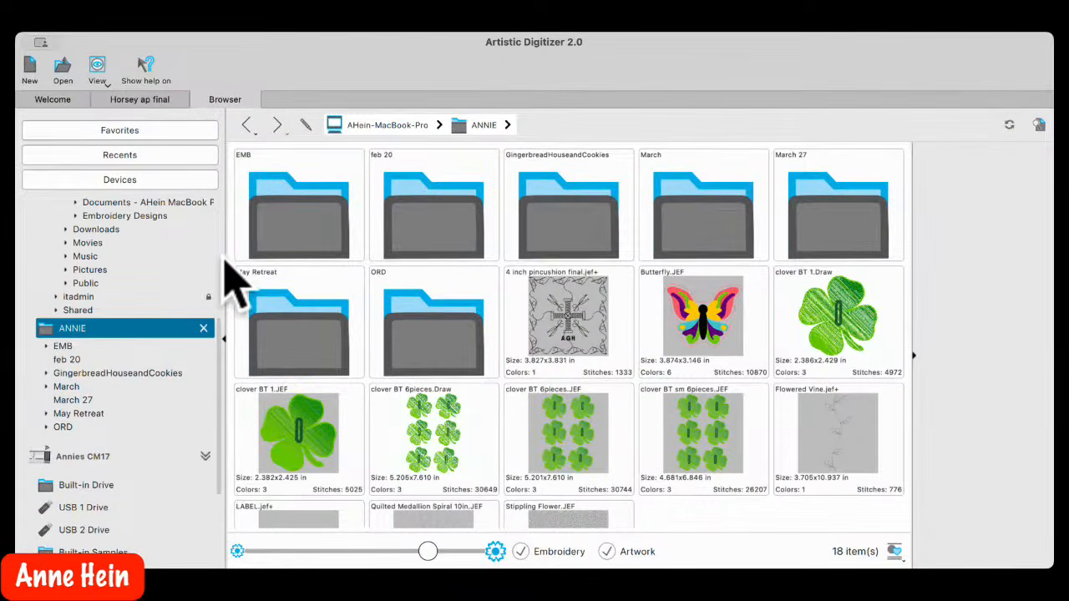
pyautogui.click(118, 131)
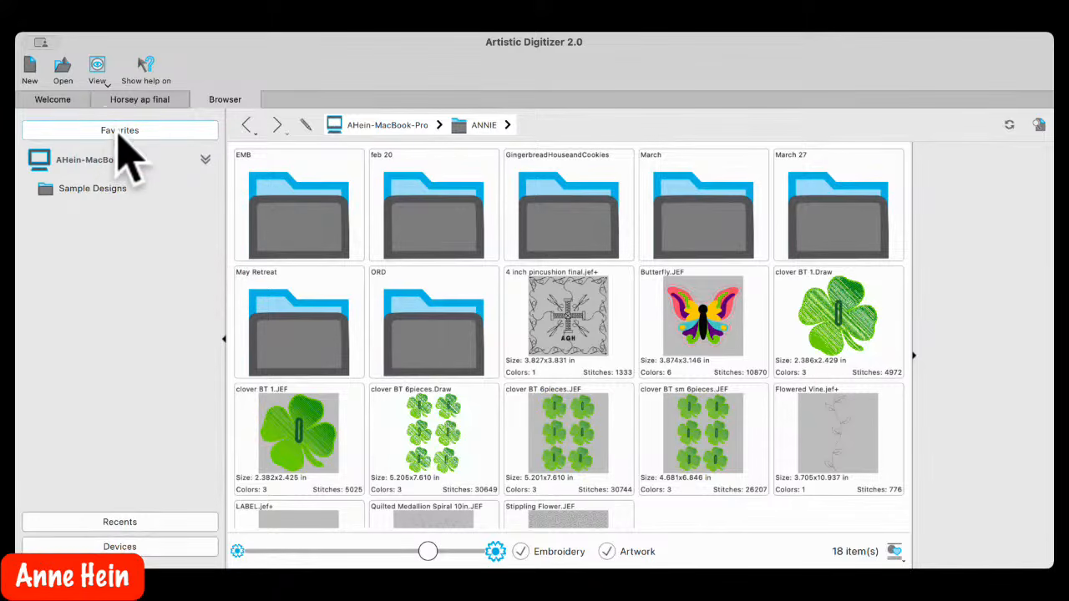
pyautogui.click(105, 524)
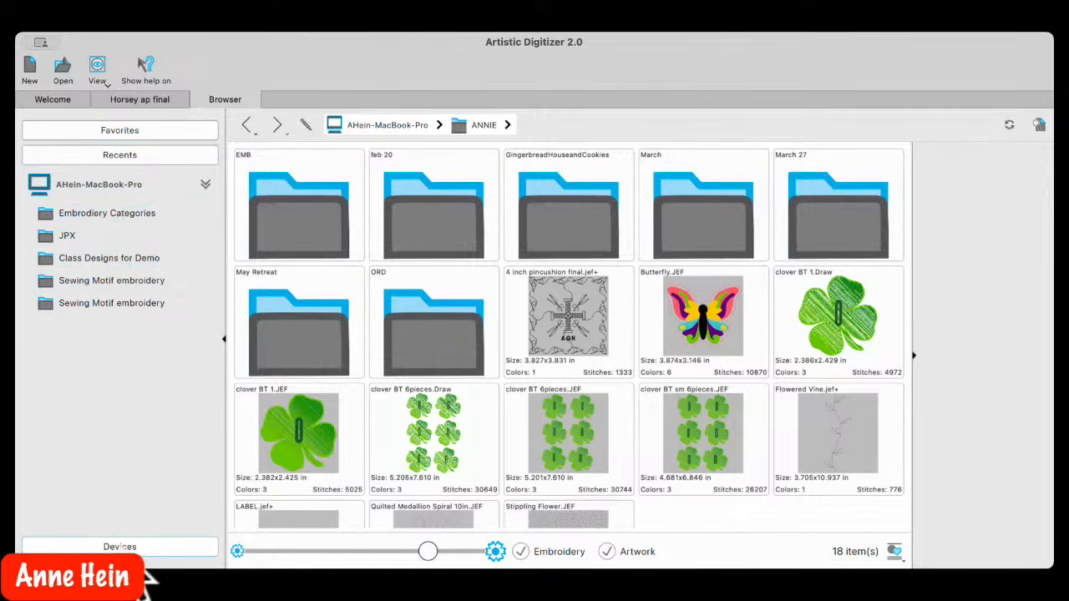
pyautogui.click(125, 548)
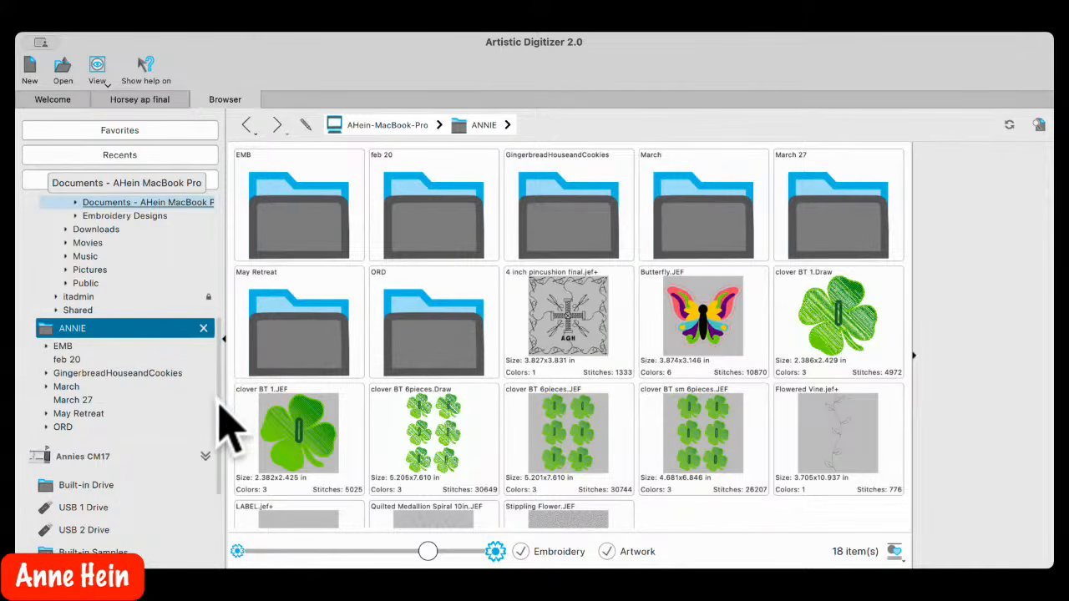
# View the designs on the CM17 machine's Built-in Drive, USB 1 Drive and USB 2 Drive
pyautogui.scroll(-5, 225, 421)
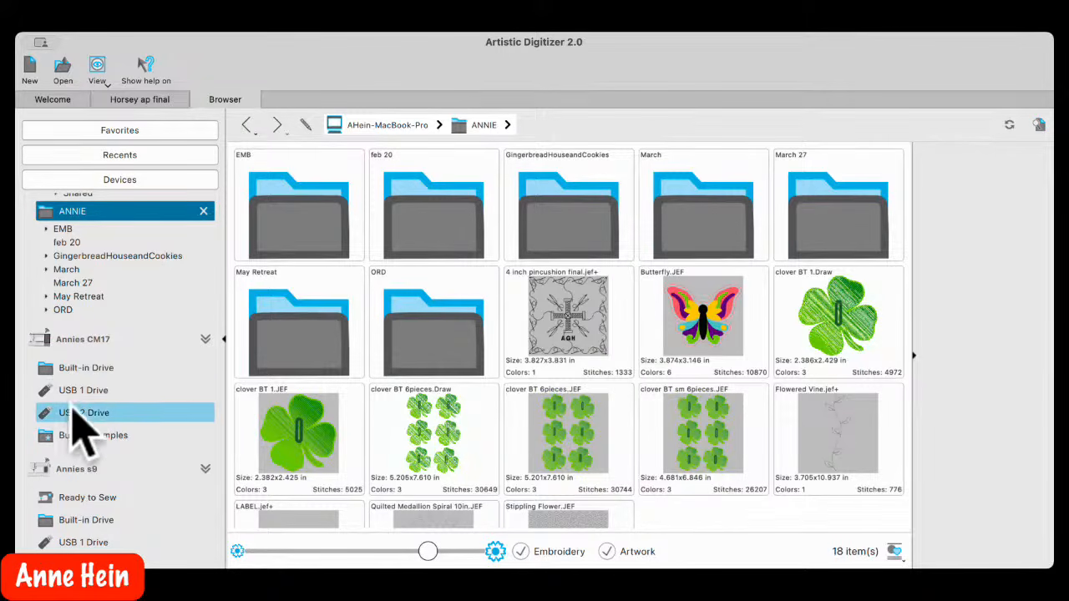
pyautogui.click(96, 370)
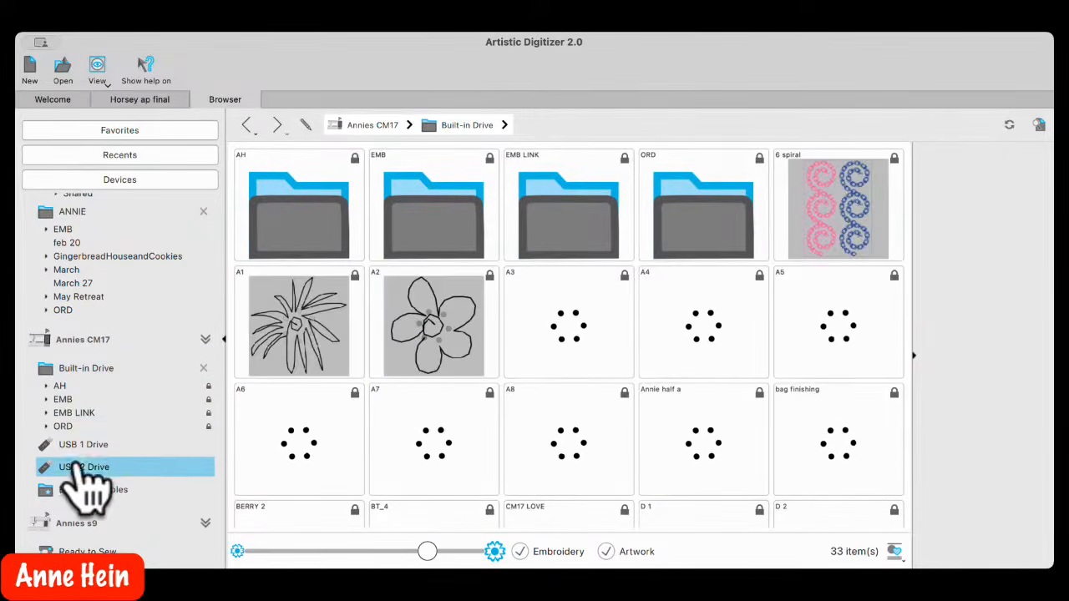
pyautogui.click(87, 448)
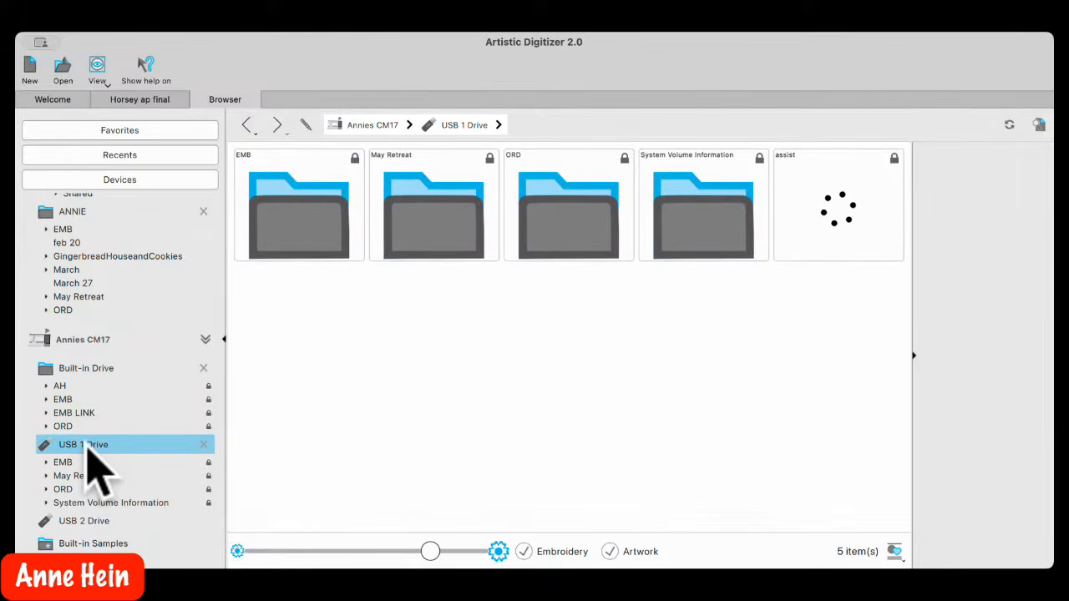
pyautogui.click(92, 524)
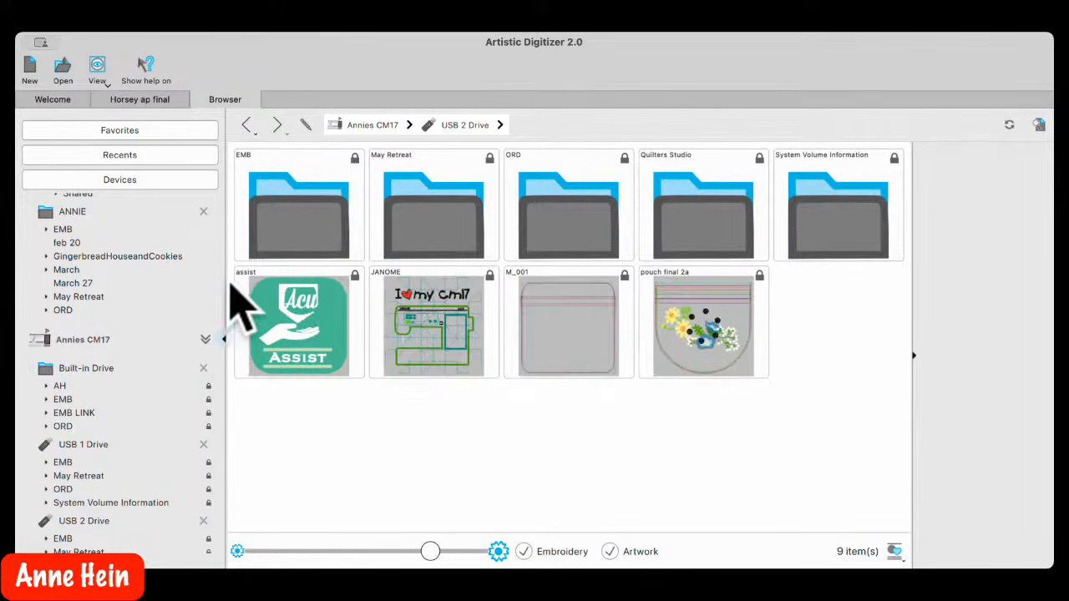
# Review the CM17 machine's Built-in Drive and USB 1 Drive again in the device list
pyautogui.moveTo(220, 423); pyautogui.dragTo(224, 493)
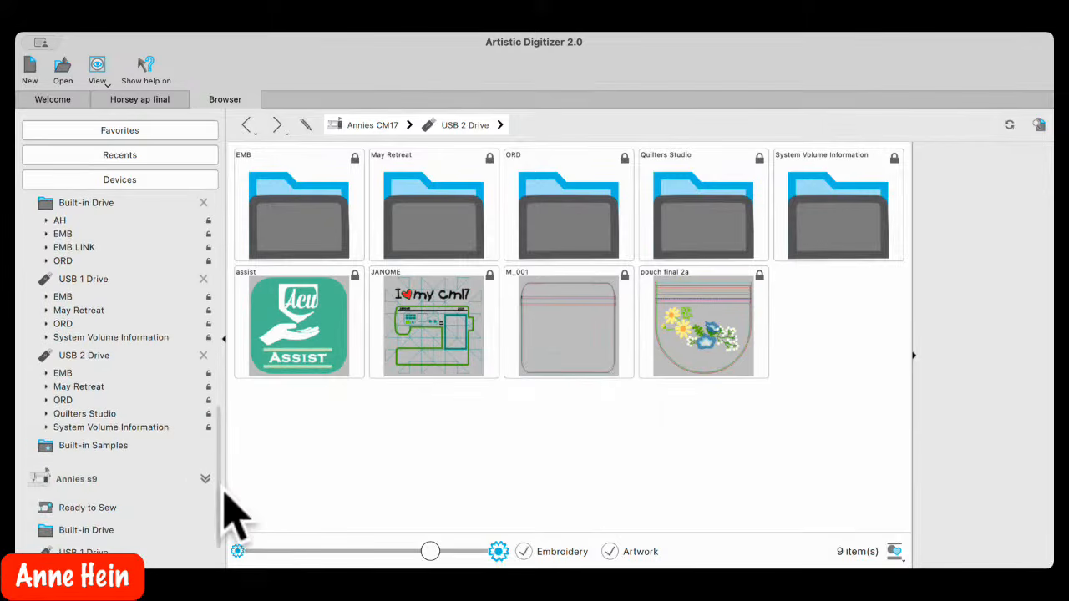
pyautogui.click(86, 481)
pyautogui.click(43, 438)
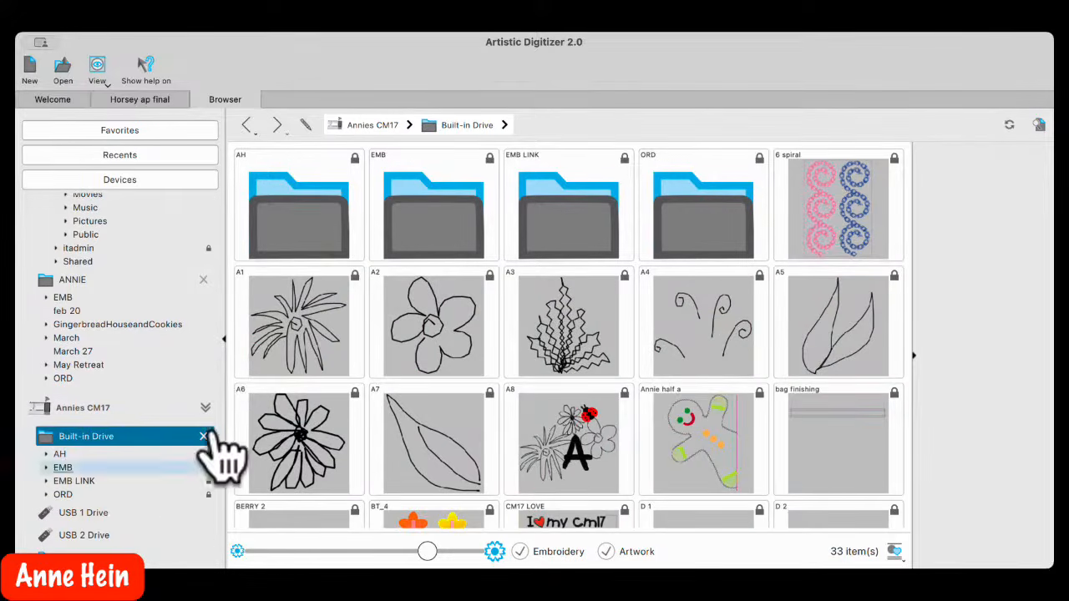
pyautogui.click(91, 513)
# Open the s9 machine's USB 1 Drive to view its contents
pyautogui.scroll(-3, 219, 430)
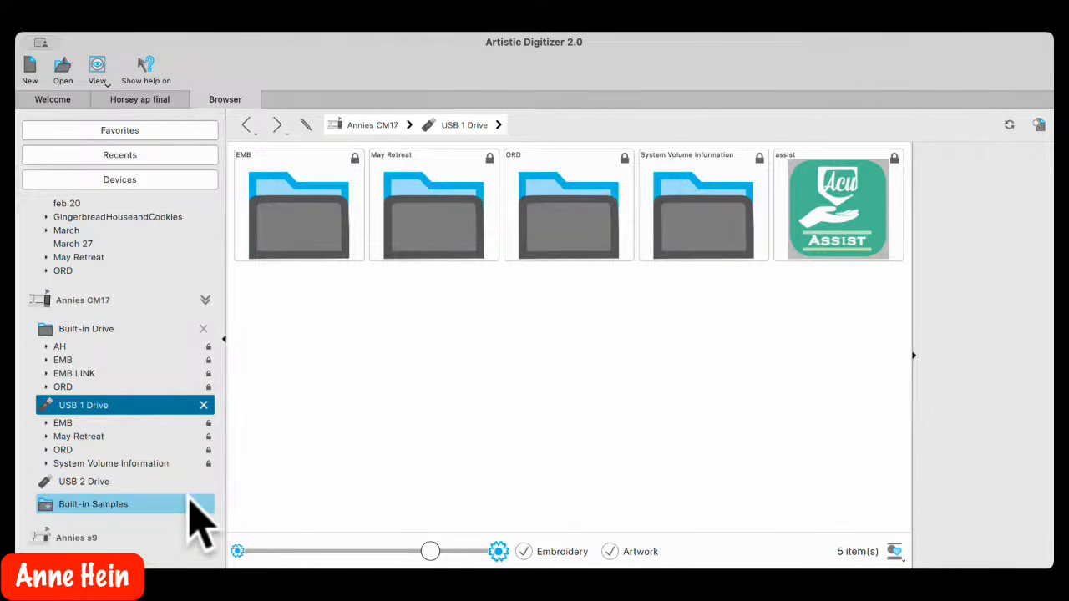
pyautogui.click(96, 538)
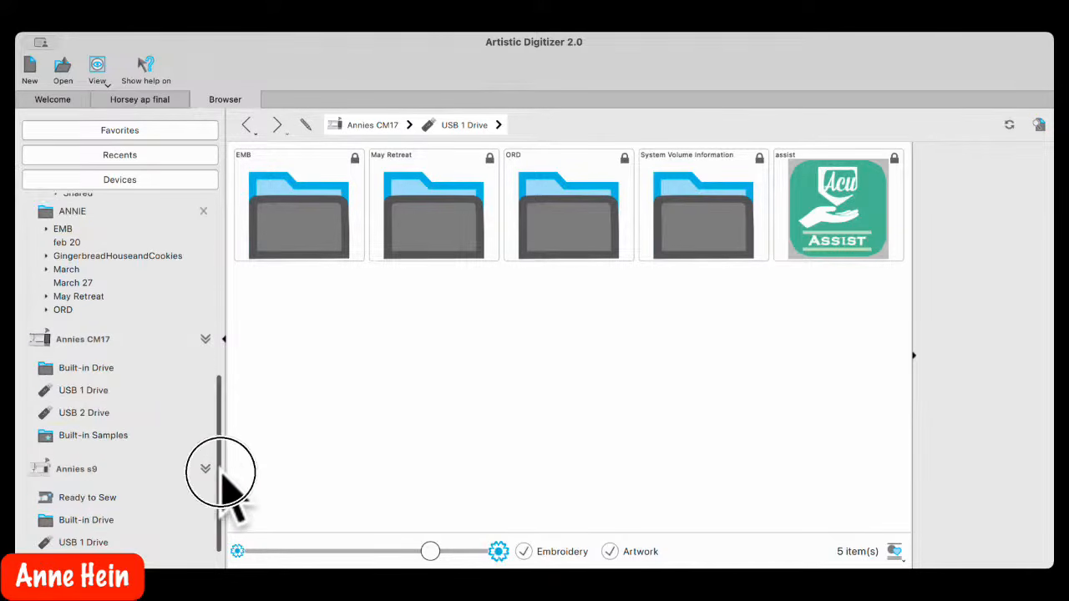
pyautogui.click(100, 542)
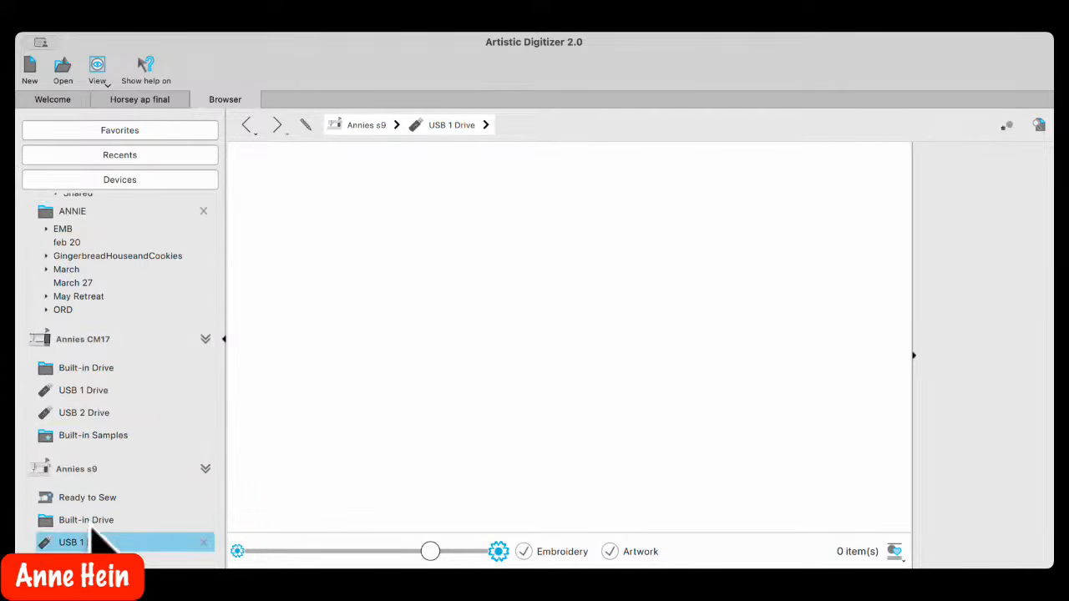
# View the designs on the s9 machine's Built-in Drive and return to the computer's folders in the device list
pyautogui.click(92, 524)
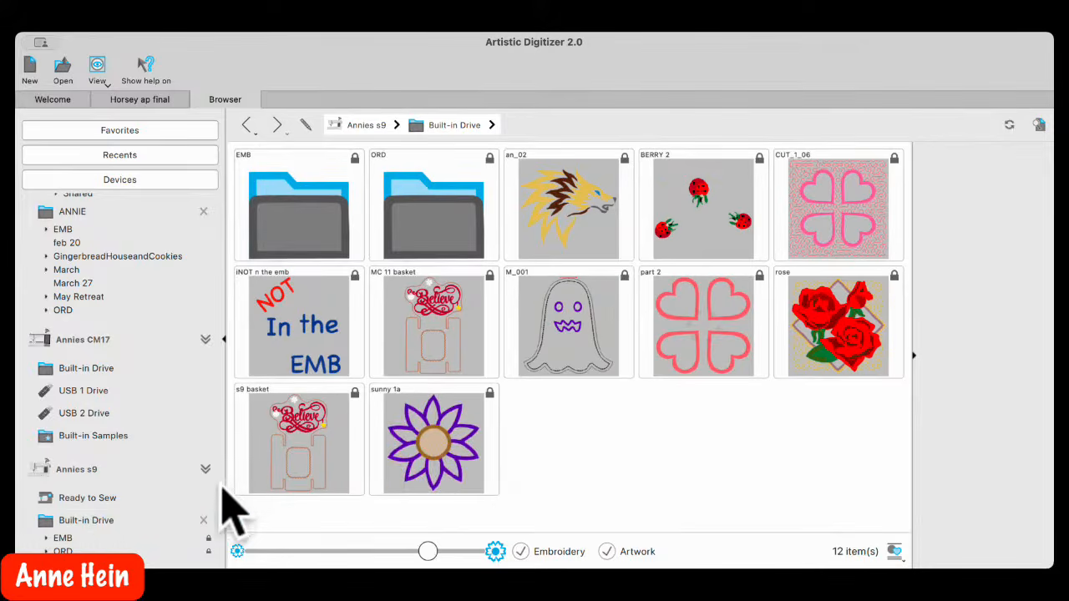
pyautogui.moveTo(222, 493); pyautogui.dragTo(234, 388)
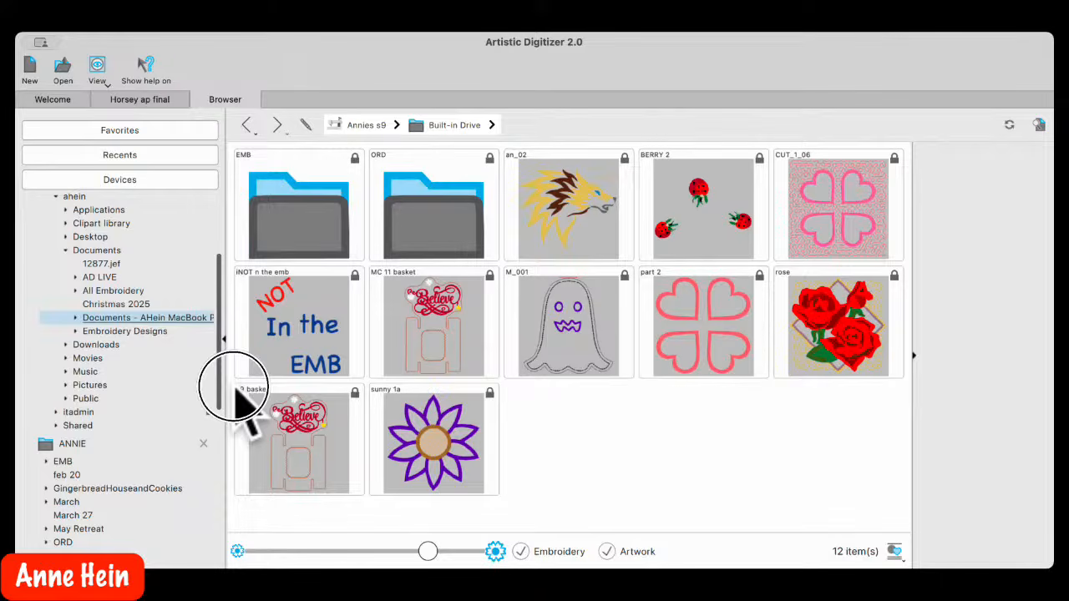
pyautogui.click(83, 443)
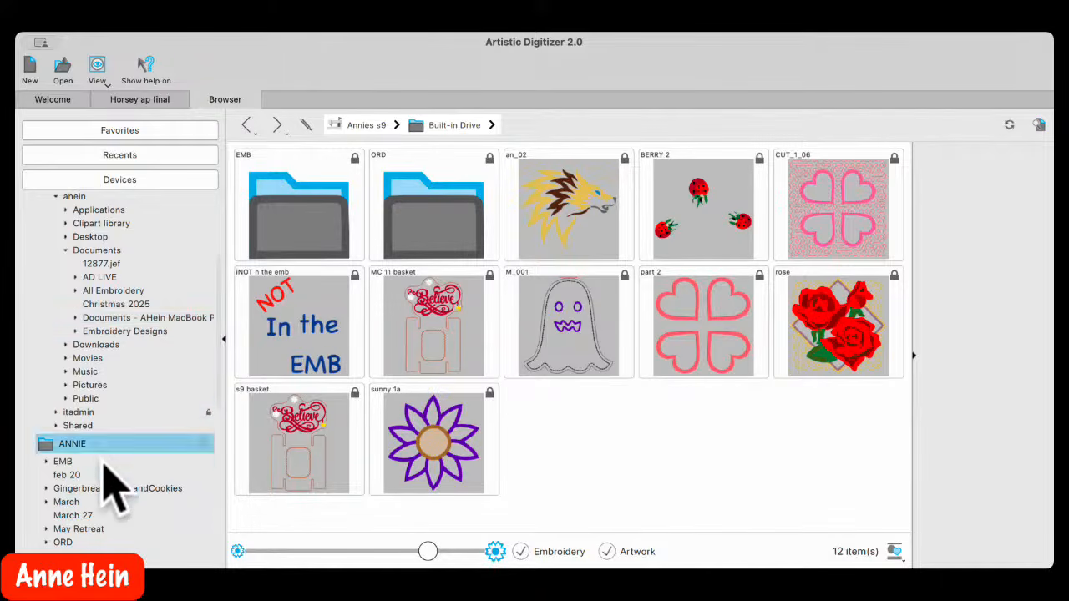
pyautogui.click(110, 425)
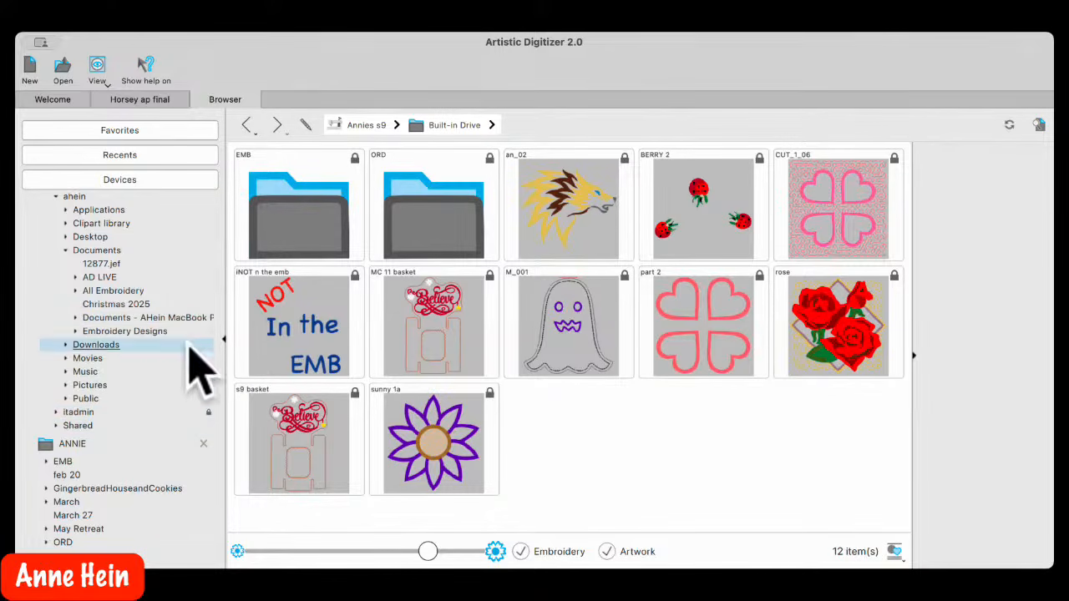
pyautogui.moveTo(225, 241); pyautogui.dragTo(220, 180)
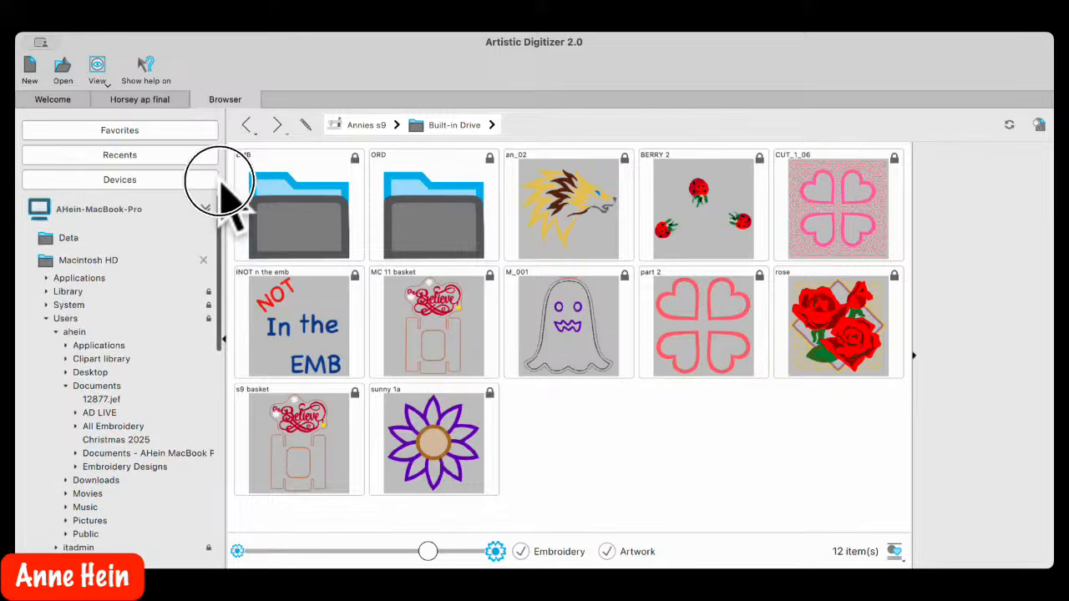
# Open the sample designs folder from Favorites to view the Artistic Digitizer 2.0 Samples
pyautogui.click(125, 133)
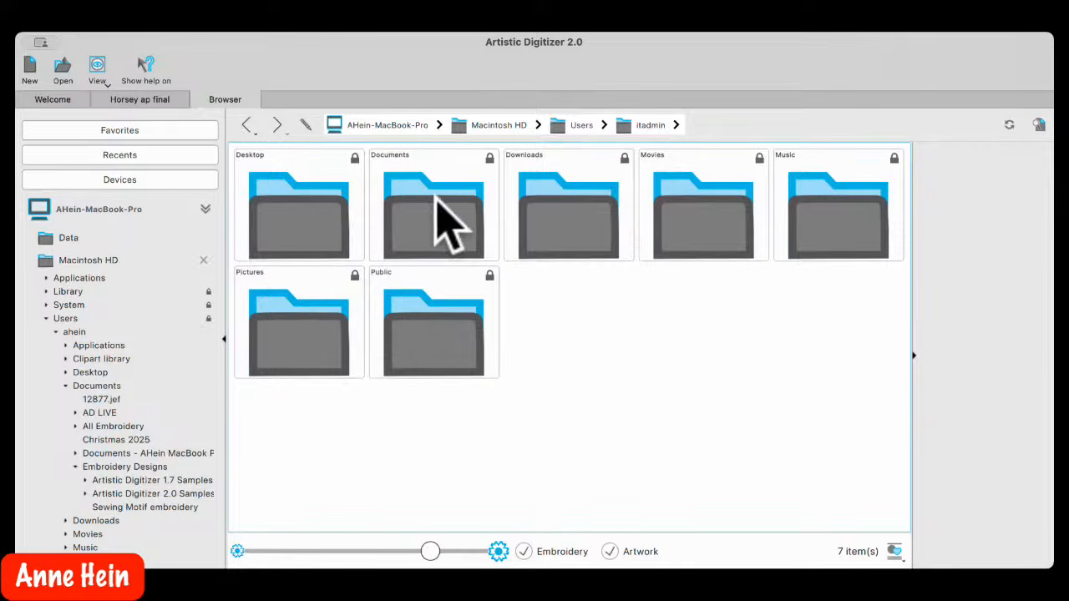
pyautogui.click(108, 135)
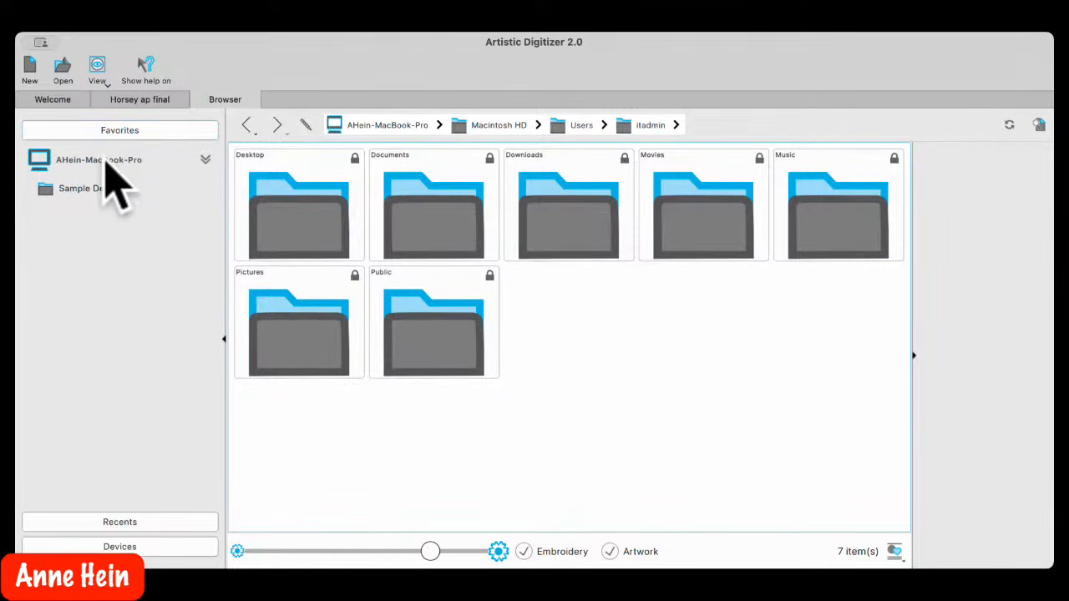
pyautogui.click(99, 189)
pyautogui.click(94, 190)
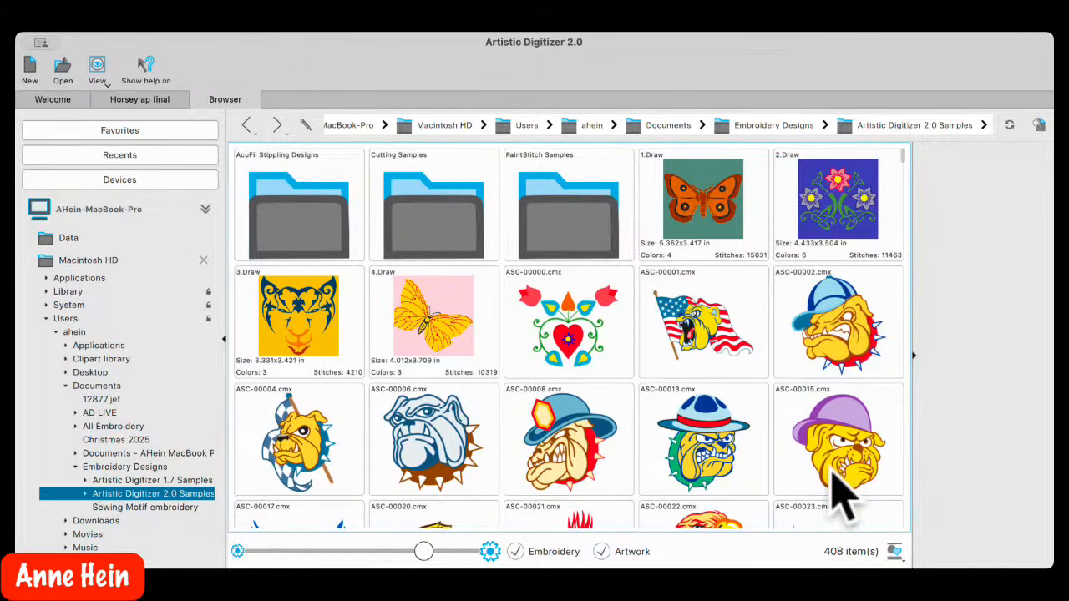
# Look through the Artistic Digitizer 2.0 Samples with small thumbnails, and enlarge the thumbnails to a medium size
pyautogui.moveTo(421, 553); pyautogui.dragTo(307, 551)
pyautogui.scroll(-20, 559, 344)
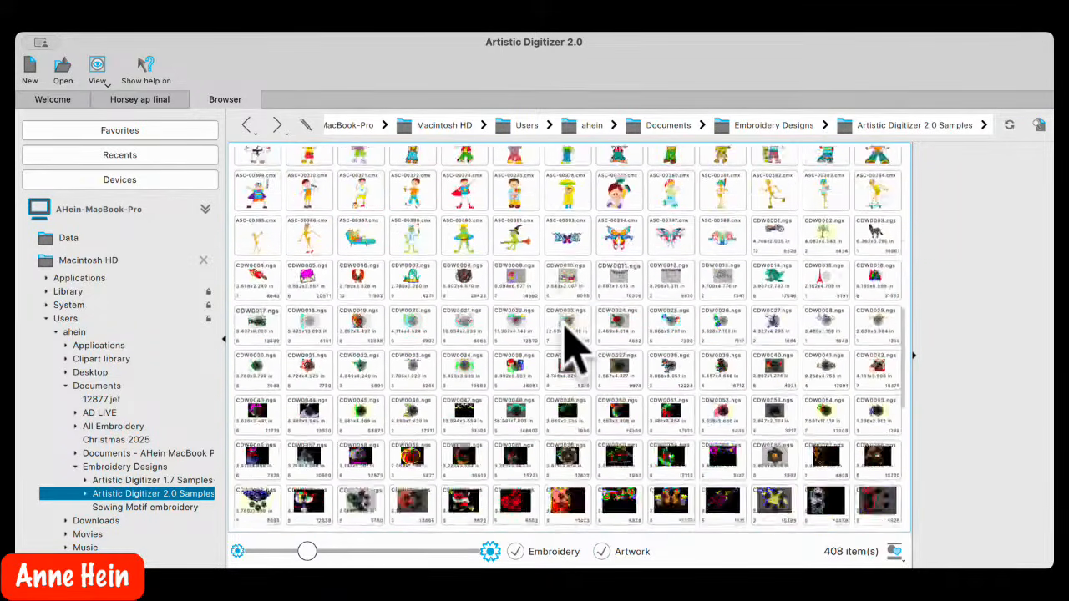
pyautogui.scroll(10, 565, 334)
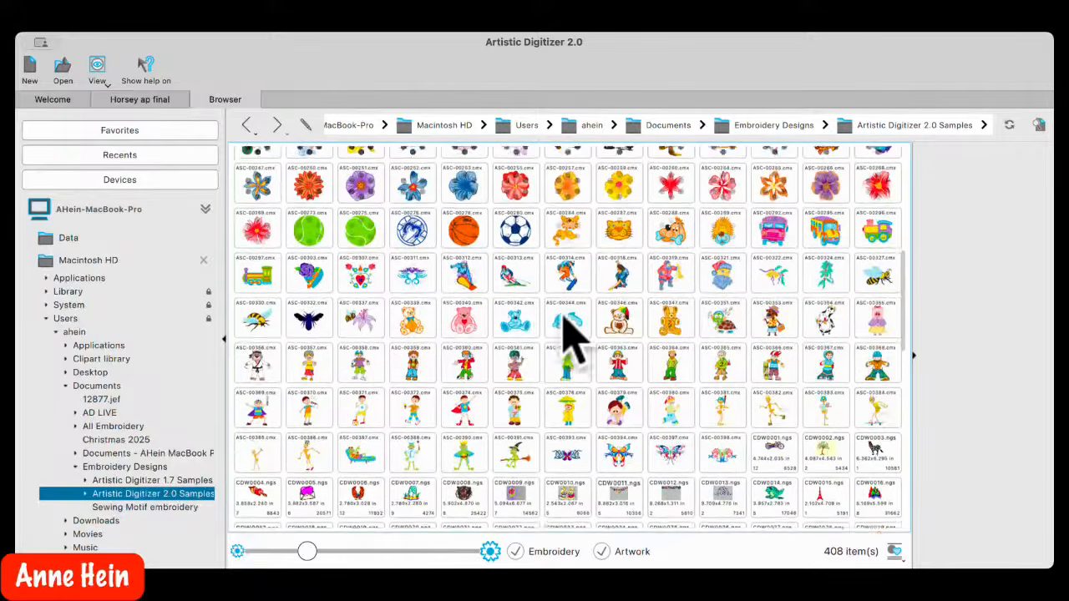
pyautogui.moveTo(309, 553); pyautogui.dragTo(374, 553)
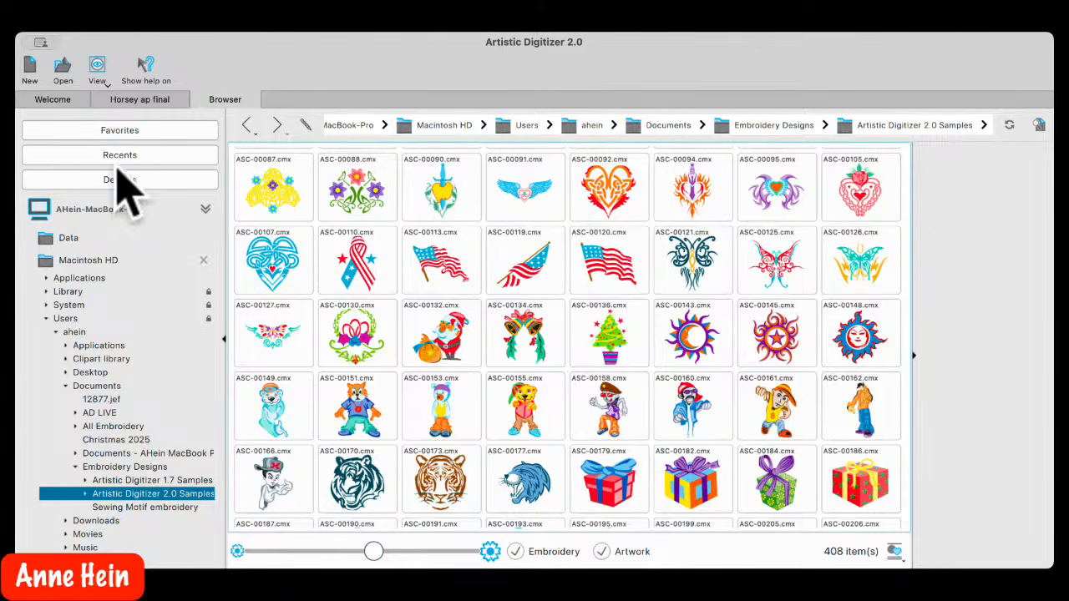
# Create a new blank design from the Welcome page and move the Help window below the workspace
pyautogui.click(52, 99)
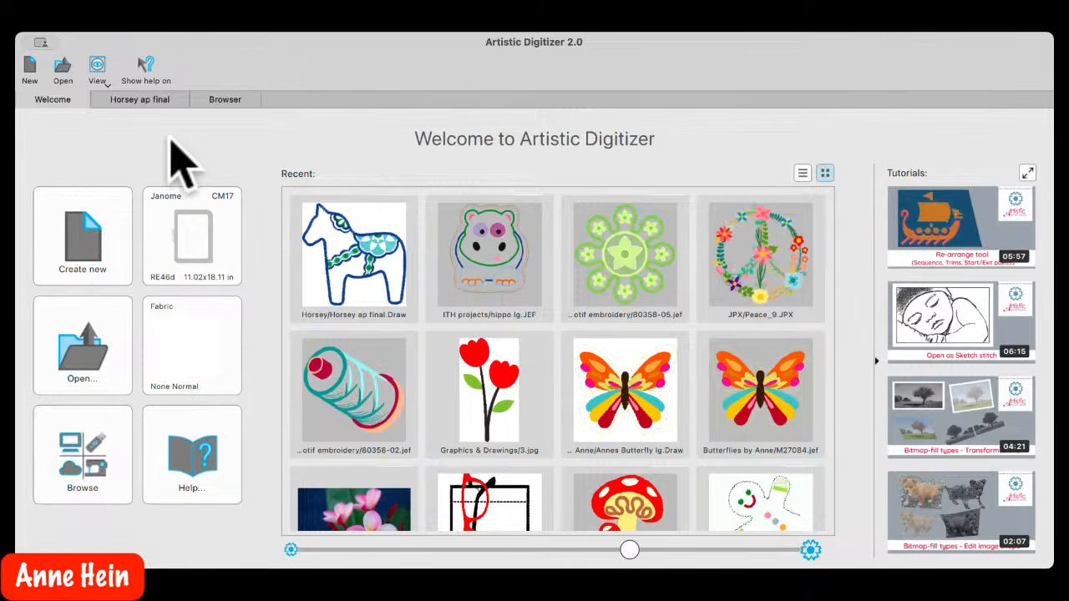
pyautogui.click(32, 66)
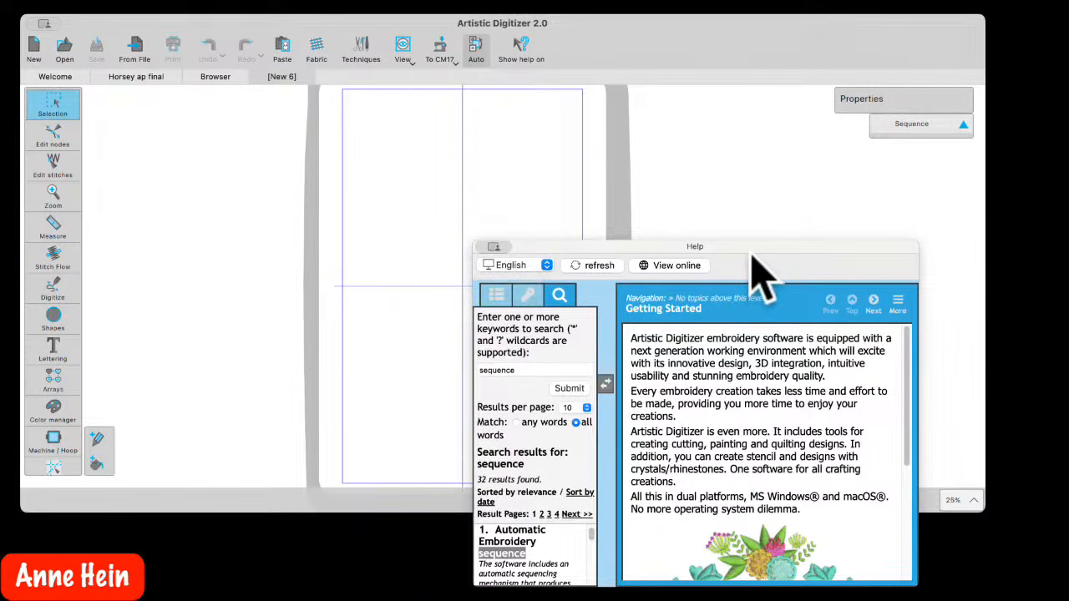
pyautogui.moveTo(750, 249); pyautogui.dragTo(724, 141)
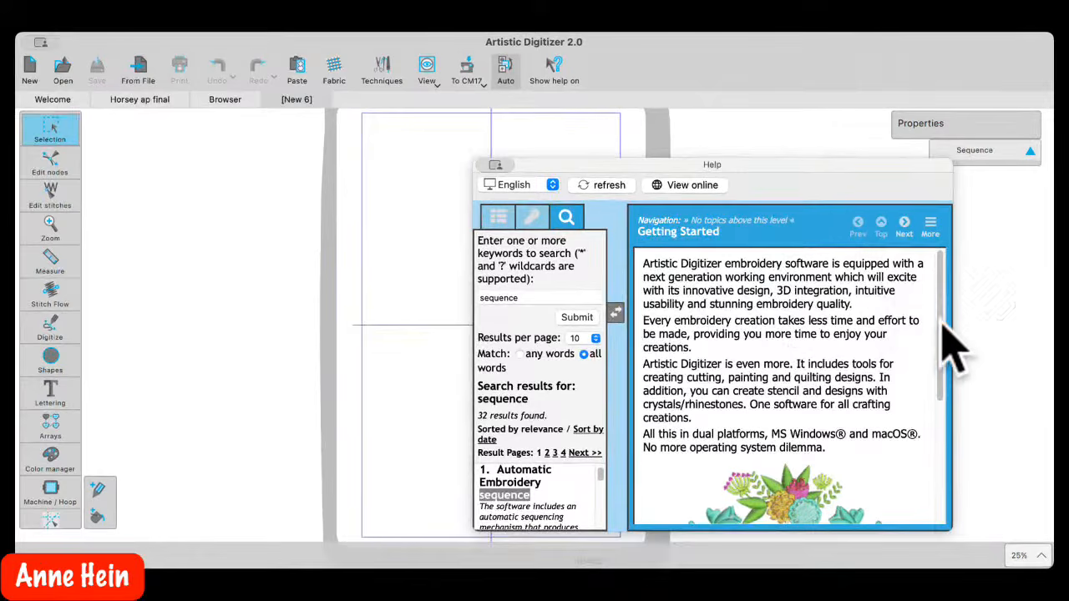
pyautogui.scroll(-5, 948, 368)
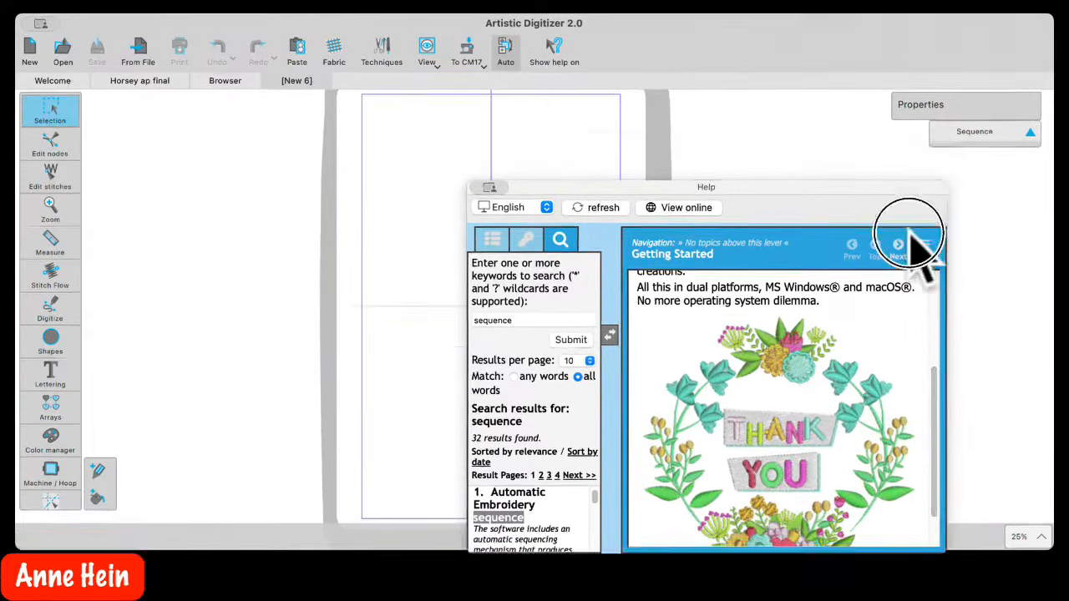
pyautogui.moveTo(908, 170); pyautogui.dragTo(876, 483)
pyautogui.moveTo(649, 418); pyautogui.dragTo(675, 530)
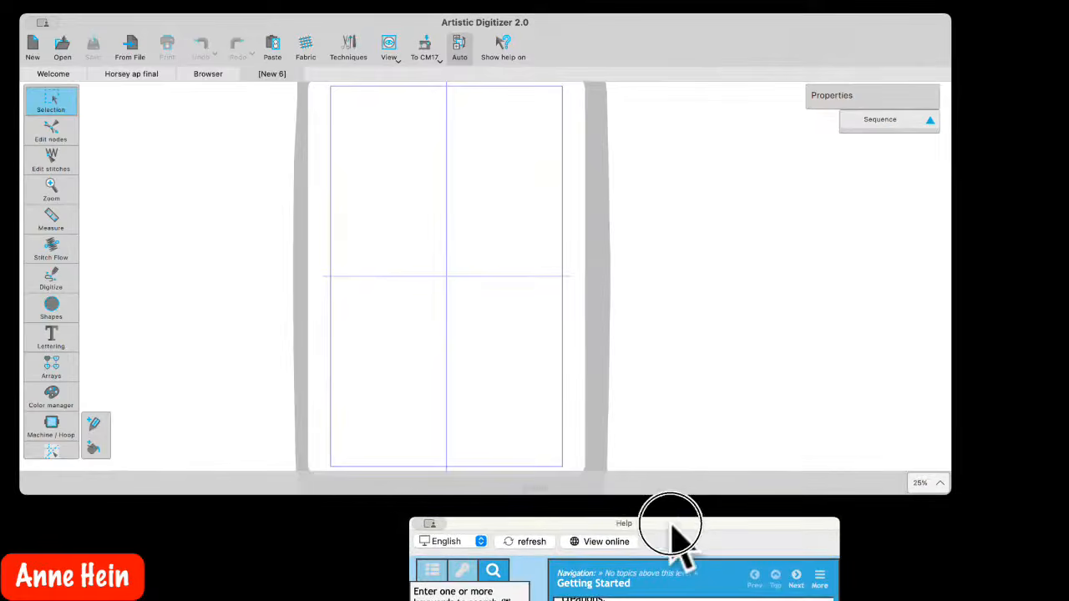
pyautogui.click(603, 541)
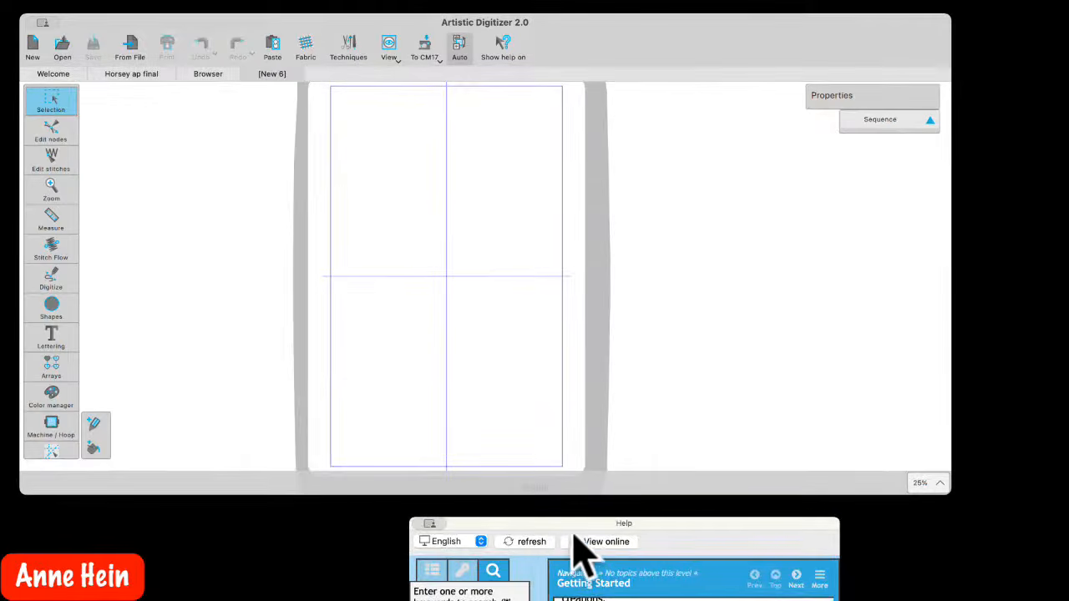
pyautogui.moveTo(670, 522); pyautogui.dragTo(514, 531)
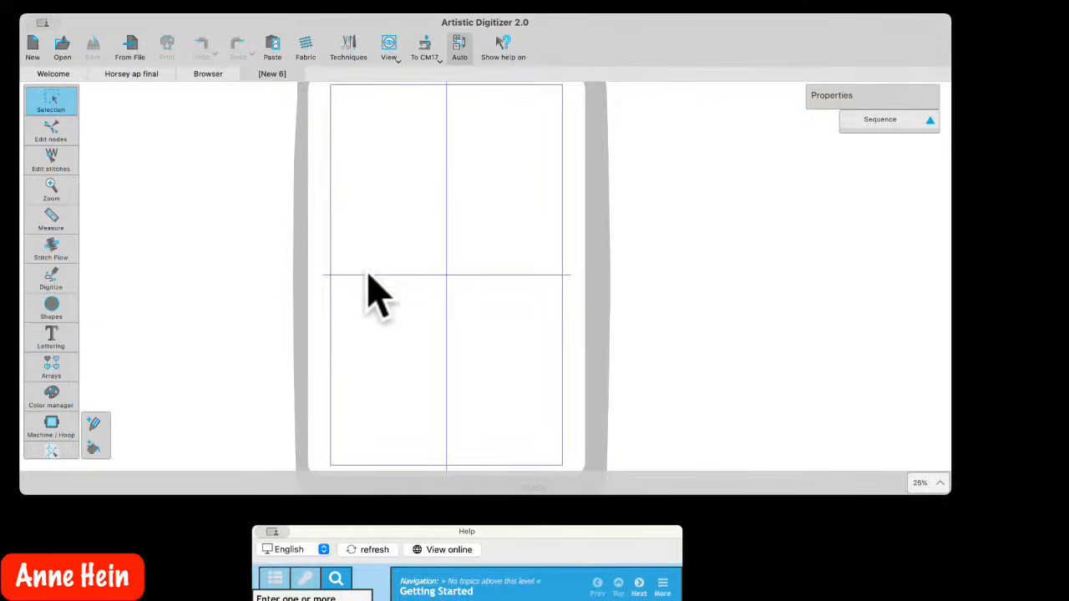
pyautogui.scroll(5, 374, 292)
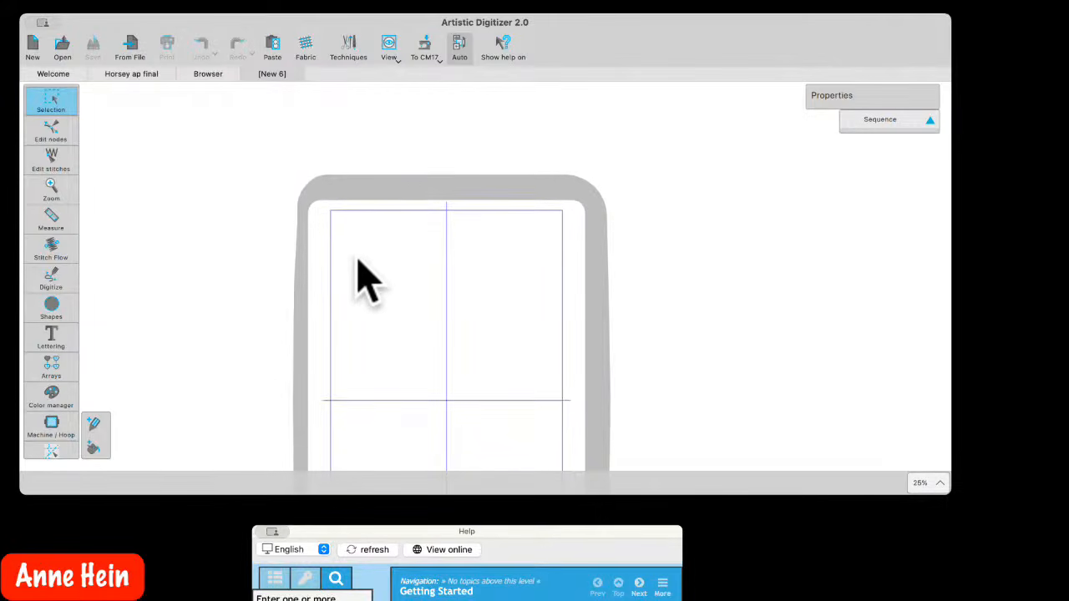
pyautogui.scroll(-4, 359, 261)
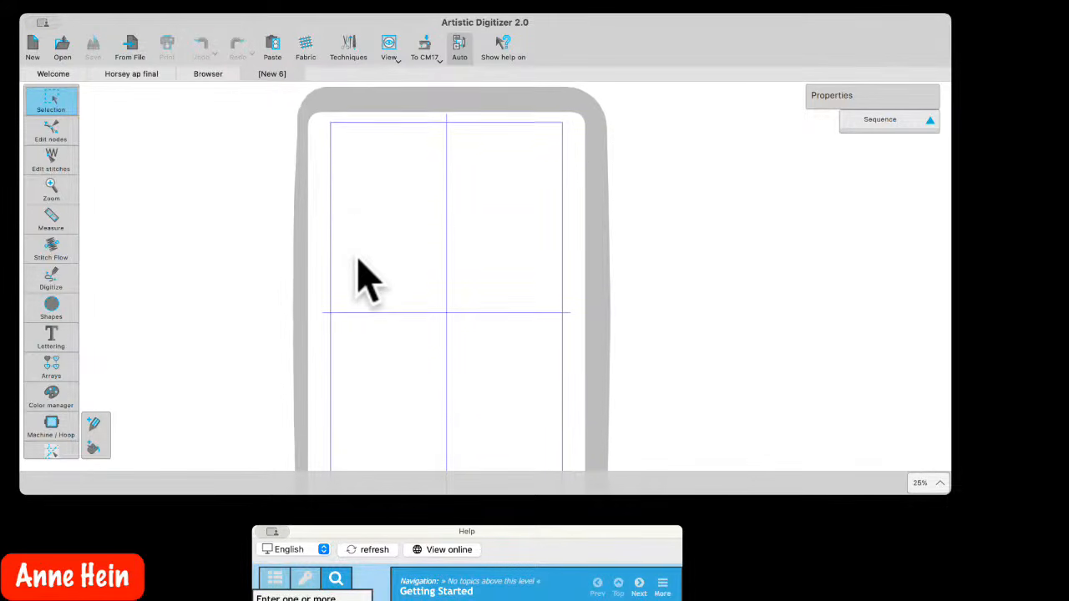
pyautogui.scroll(-1, 359, 261)
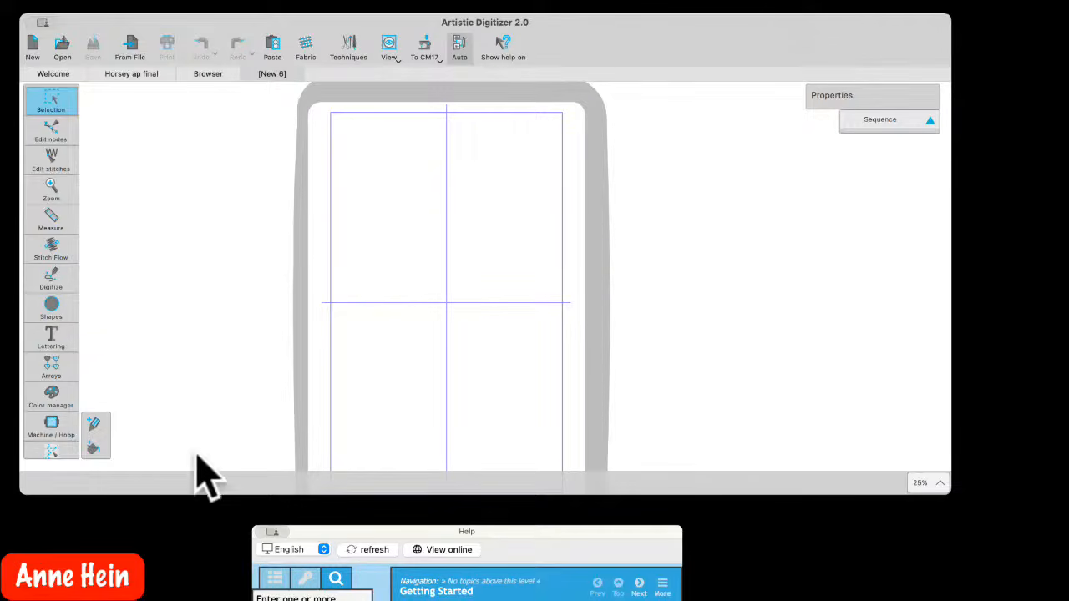
pyautogui.moveTo(511, 539); pyautogui.dragTo(717, 542)
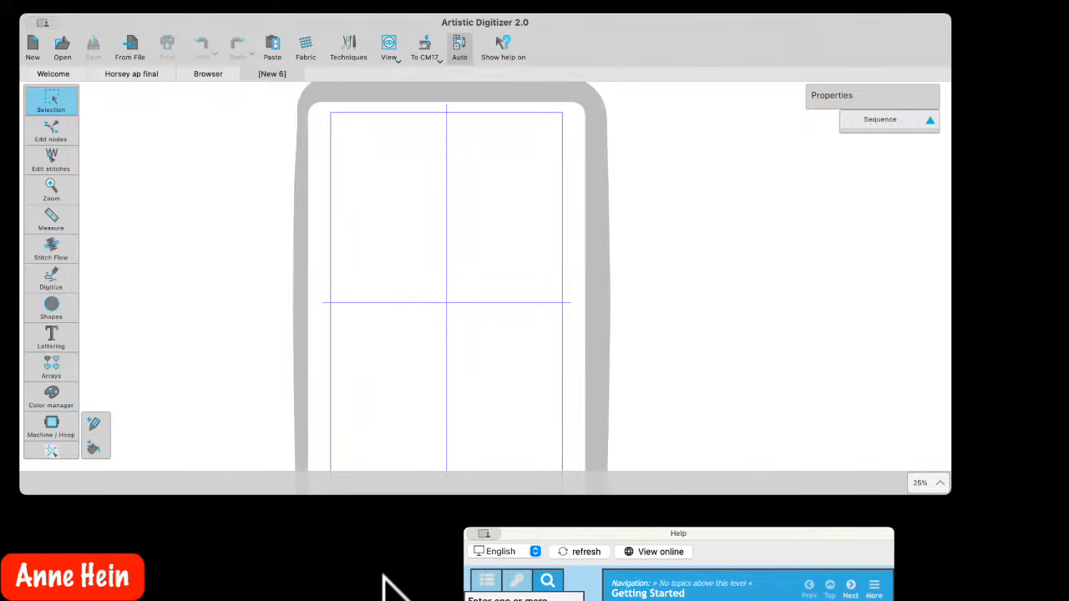
# Open 12756-22.jef by dropping it from Finder's Embroidery > Bee & Flower Quilt Design folder onto the Welcome page
pyautogui.click(57, 97)
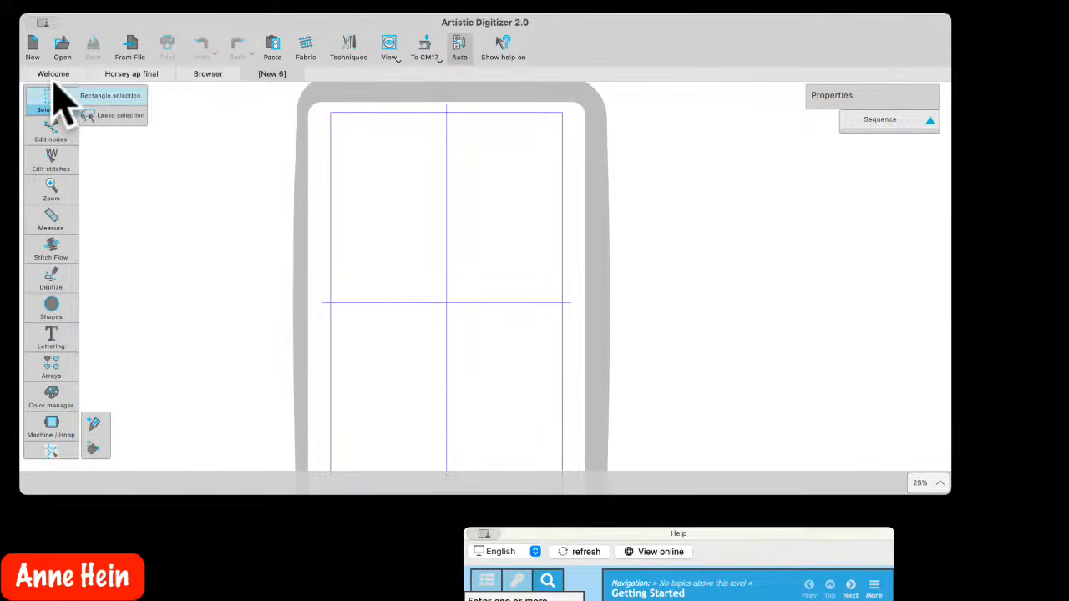
pyautogui.click(53, 75)
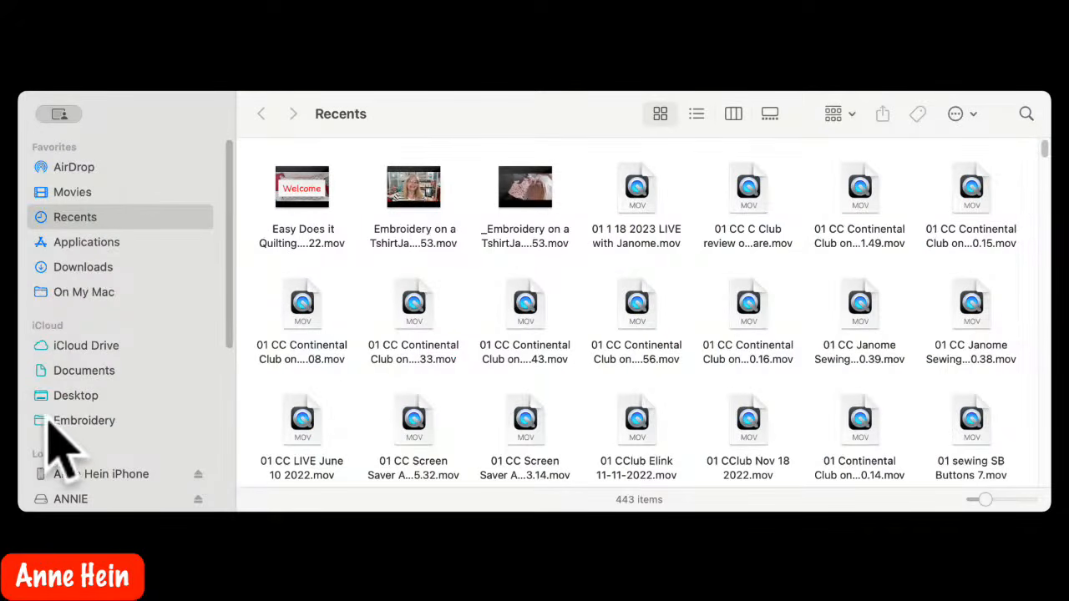
pyautogui.click(79, 420)
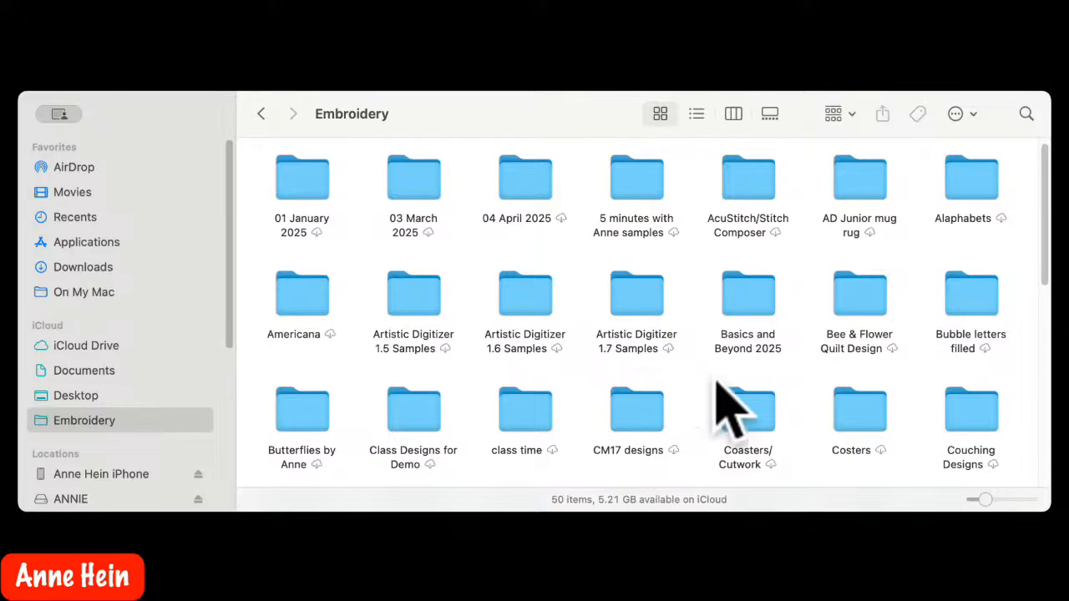
pyautogui.scroll(-1, 738, 385)
pyautogui.doubleClick(860, 321)
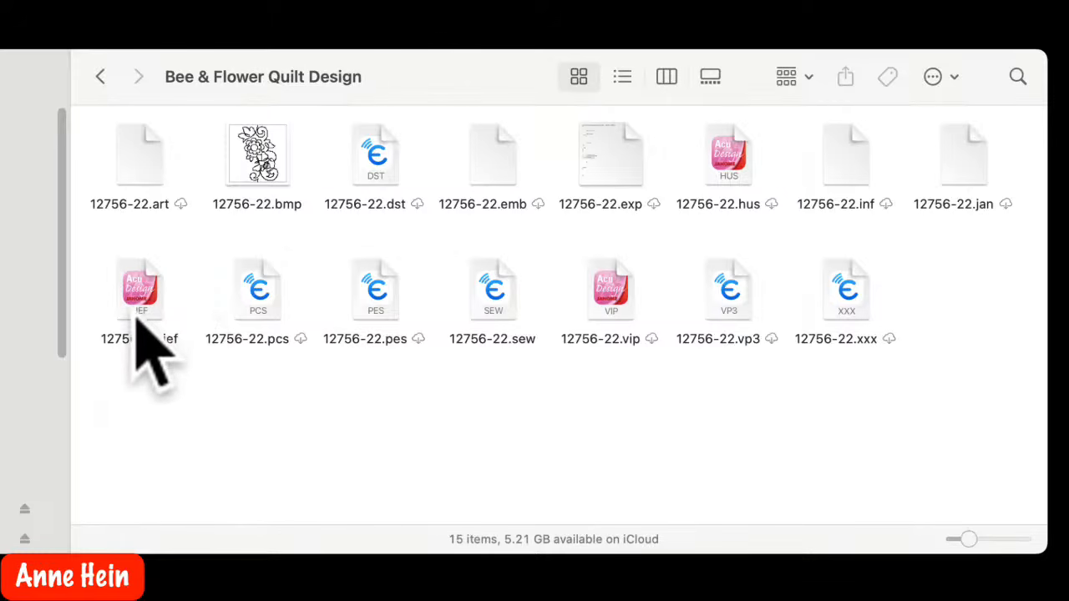
pyautogui.moveTo(148, 284); pyautogui.dragTo(1068, 96)
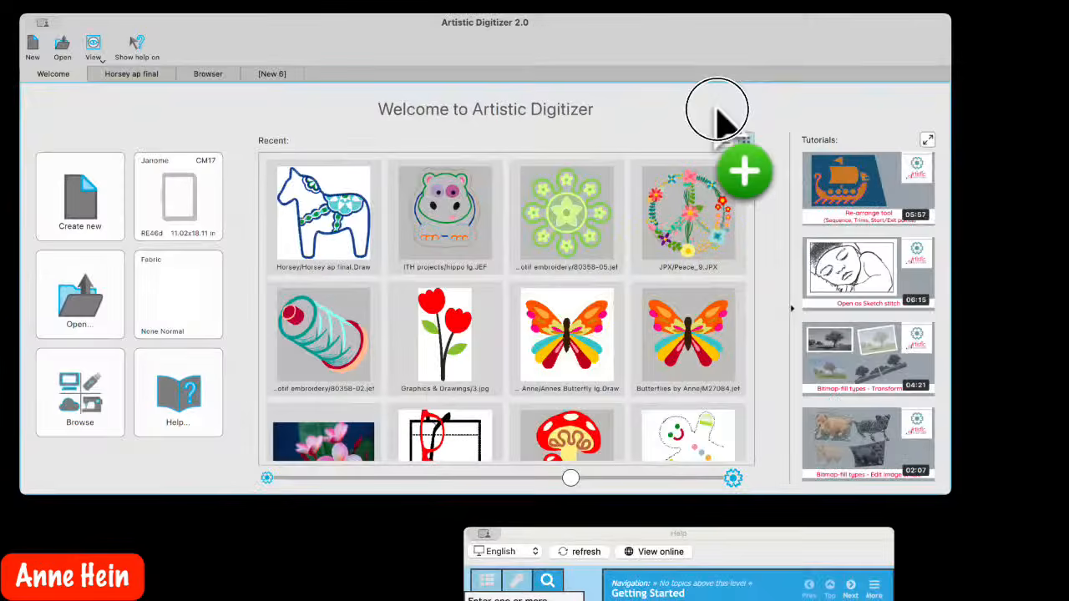
pyautogui.moveTo(716, 108); pyautogui.dragTo(699, 132)
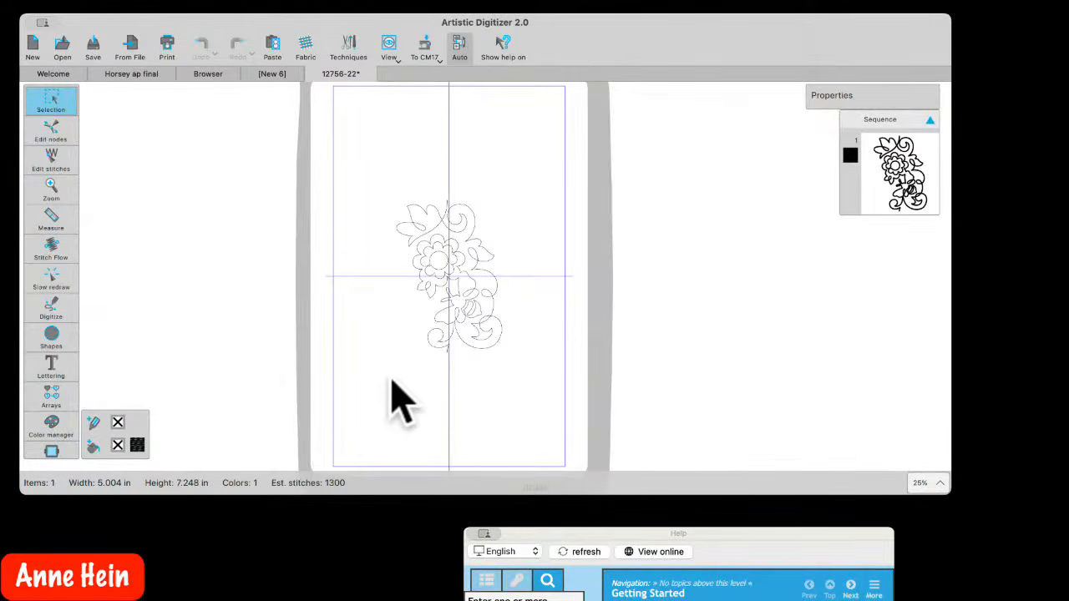
# Return to the Welcome page and look through Finder's class time, Couching Designs, Desktop and Embroidery folders
pyautogui.click(53, 74)
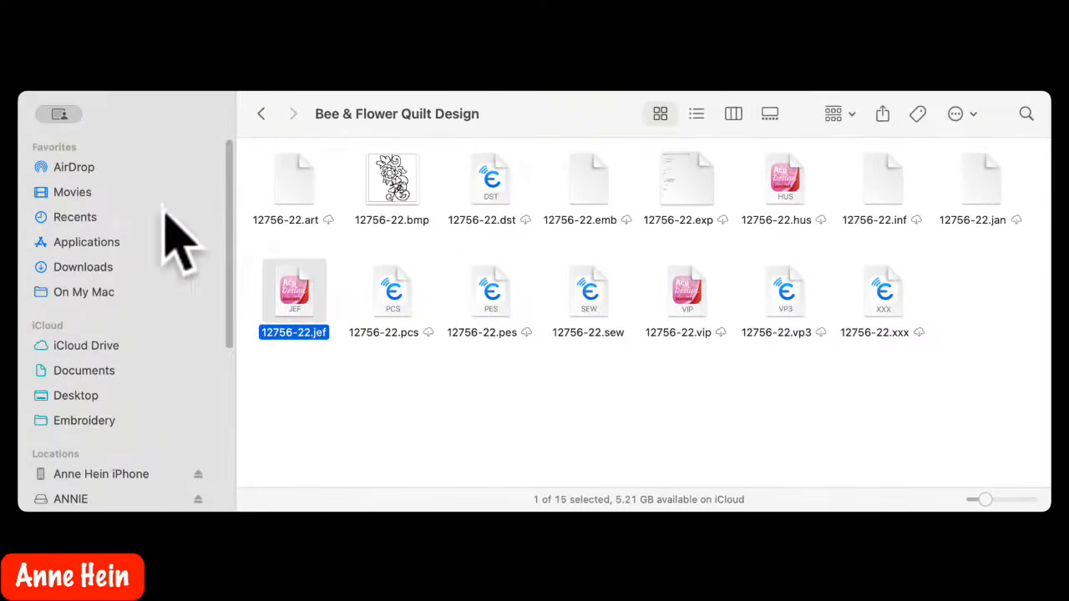
pyautogui.click(82, 422)
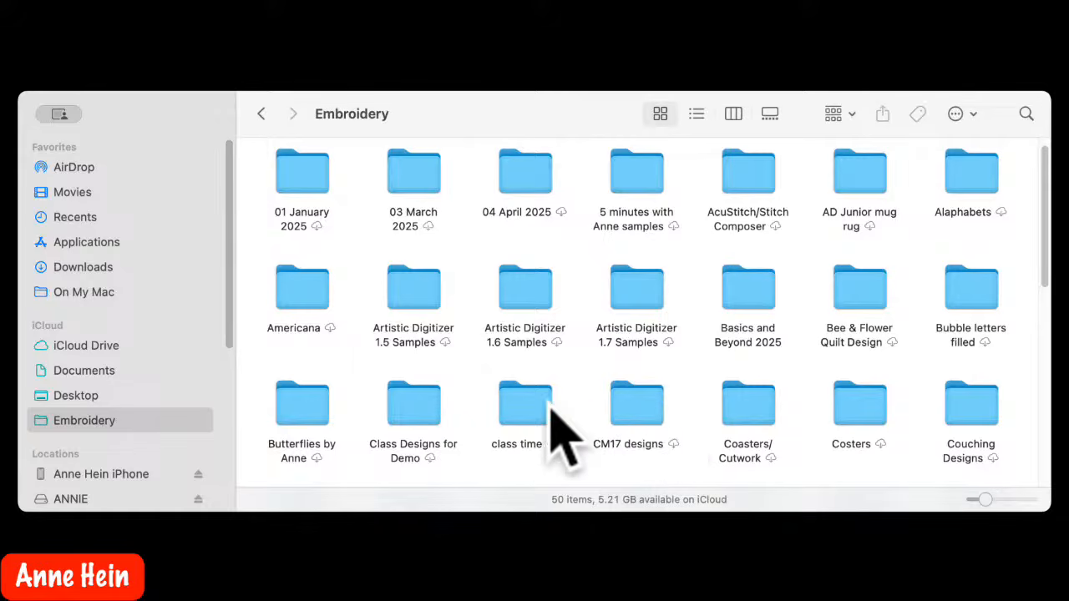
pyautogui.doubleClick(521, 414)
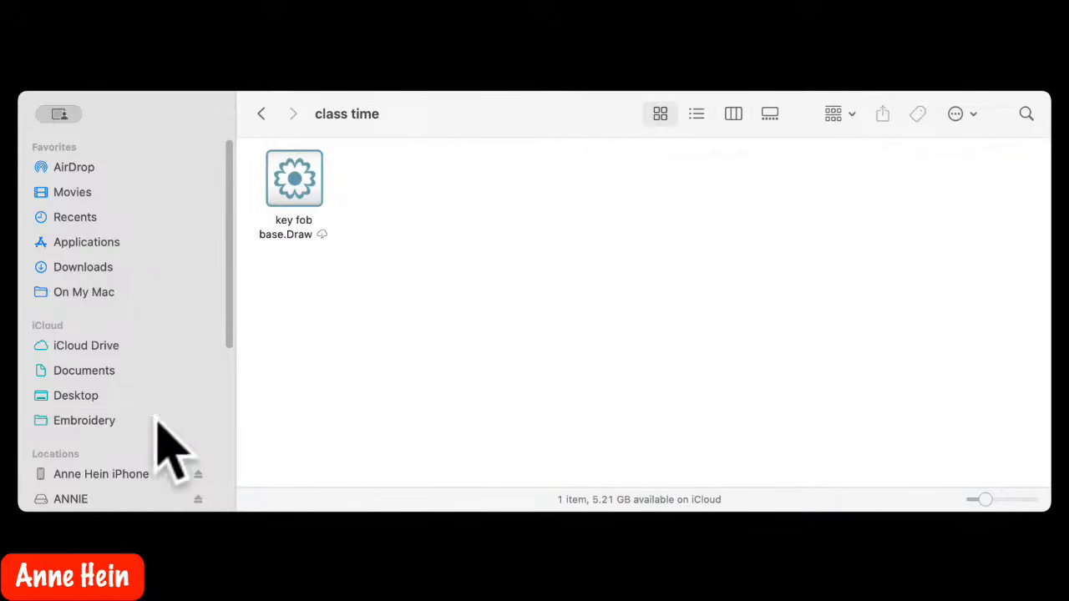
pyautogui.click(76, 429)
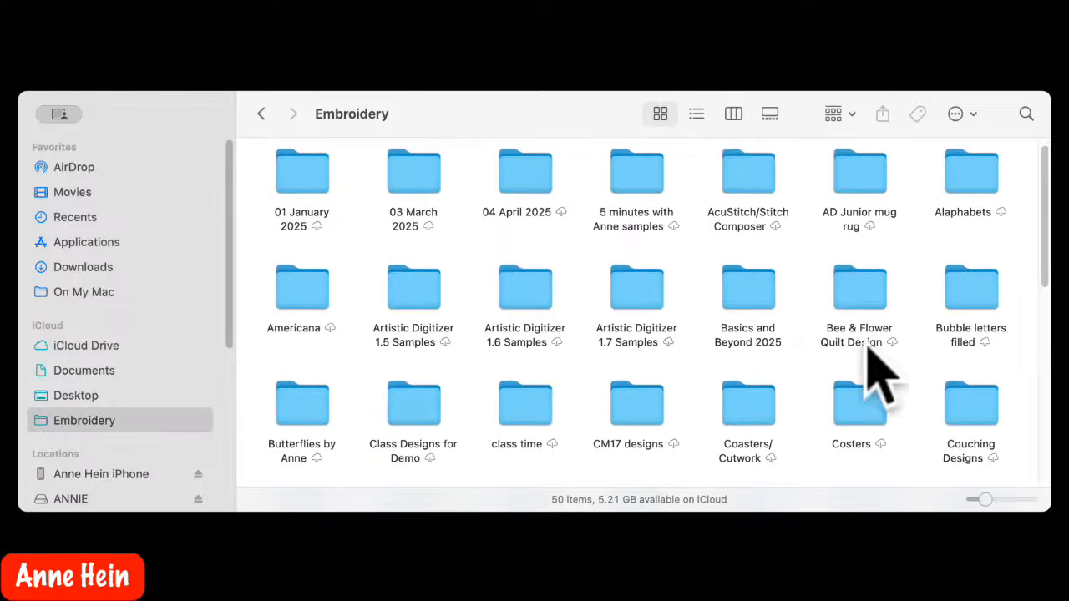
pyautogui.doubleClick(973, 409)
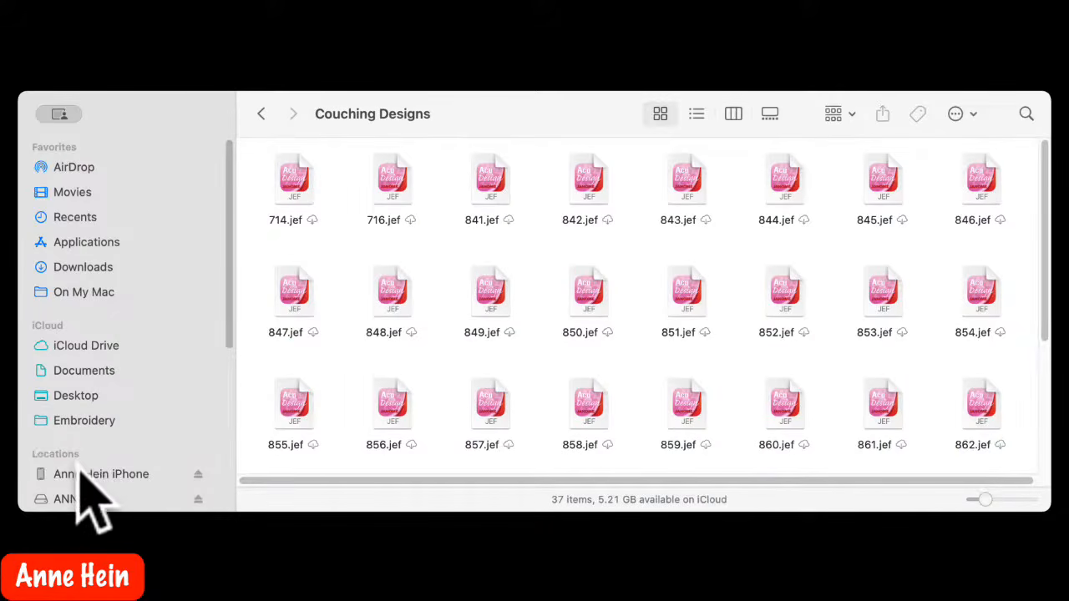
pyautogui.click(81, 420)
pyautogui.click(75, 397)
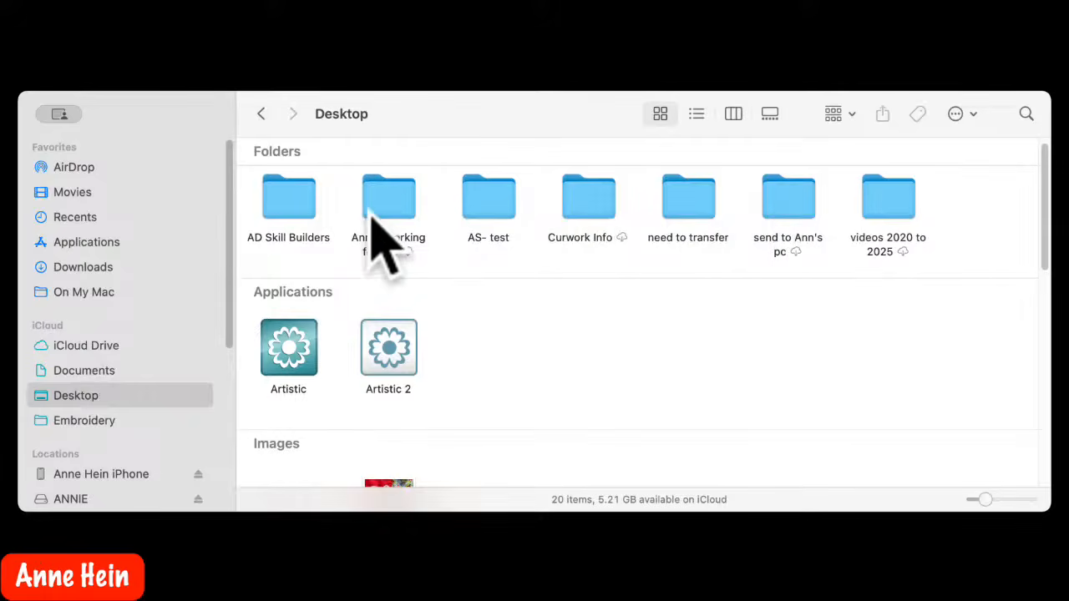
pyautogui.click(83, 421)
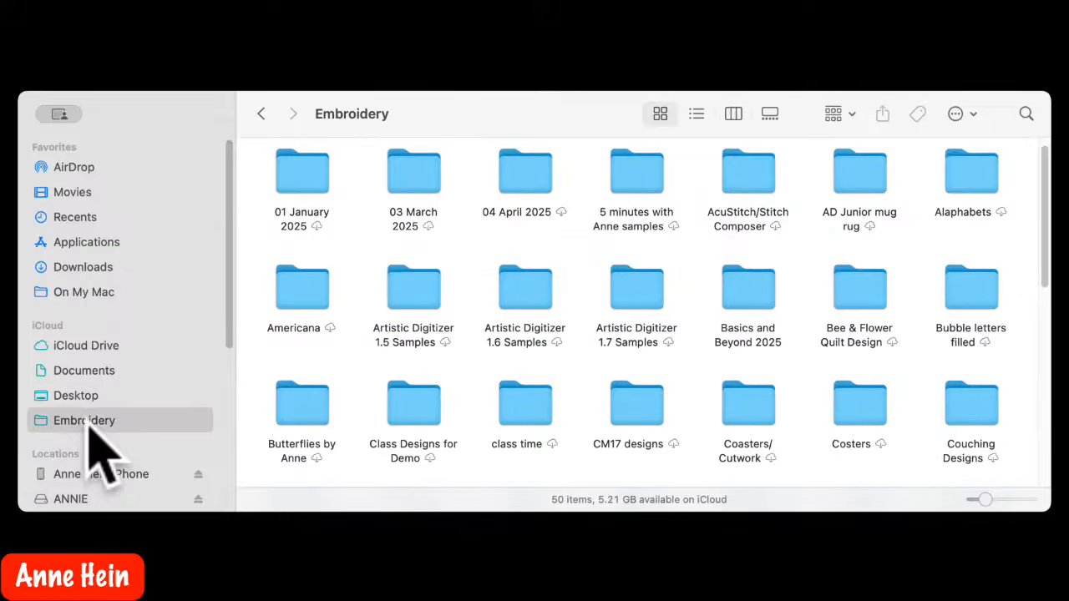
# Look through Documents > All Embroidery > Embrodiery Categories in Finder and open PaintStitch > Lady Bug Wallet
pyautogui.click(81, 371)
pyautogui.doubleClick(500, 193)
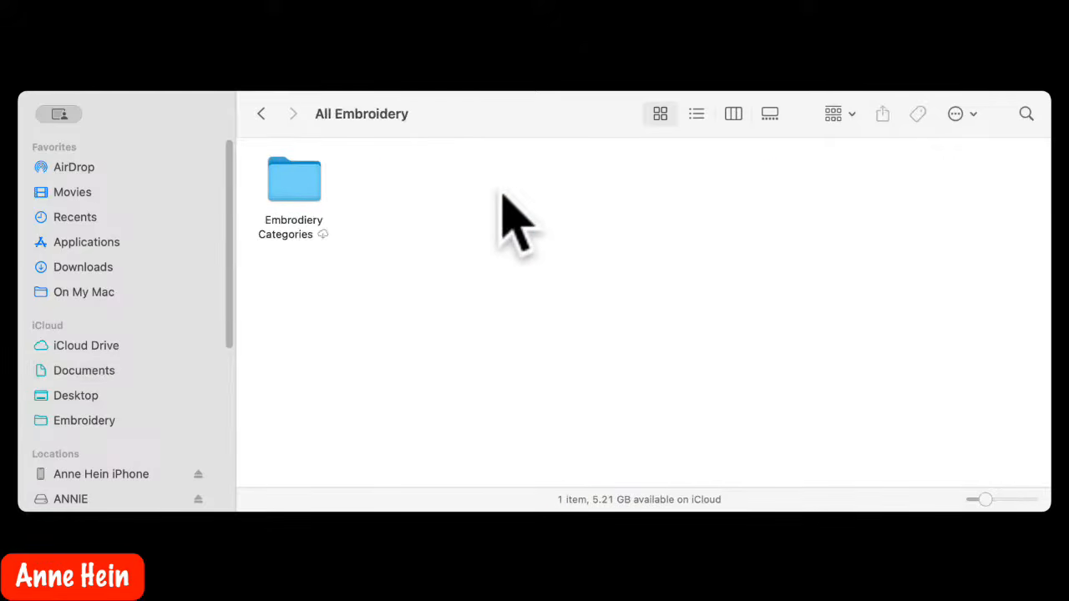
pyautogui.doubleClick(293, 185)
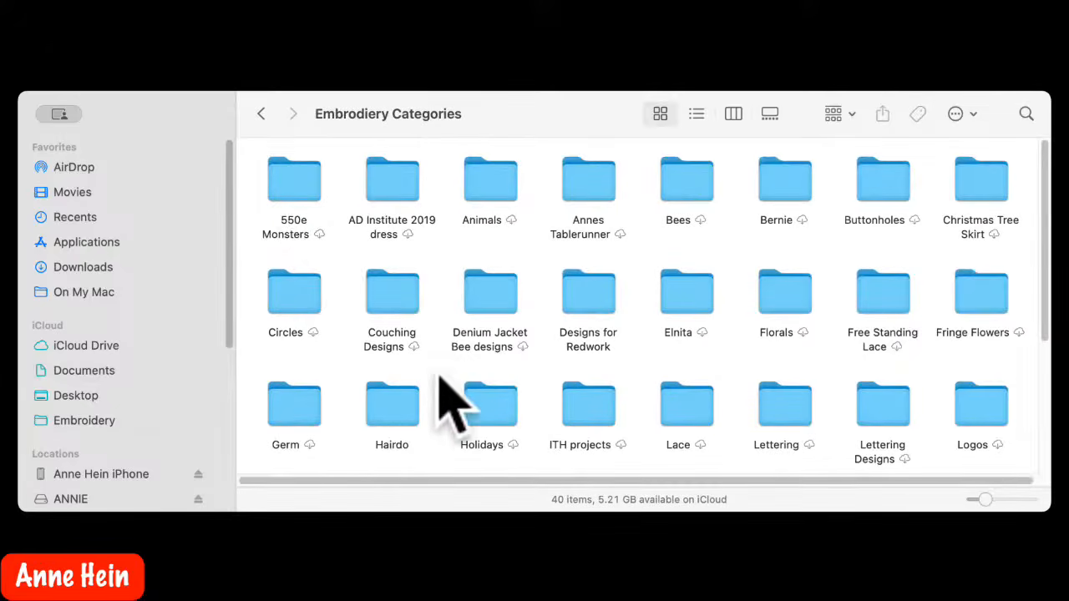
pyautogui.scroll(-2, 467, 376)
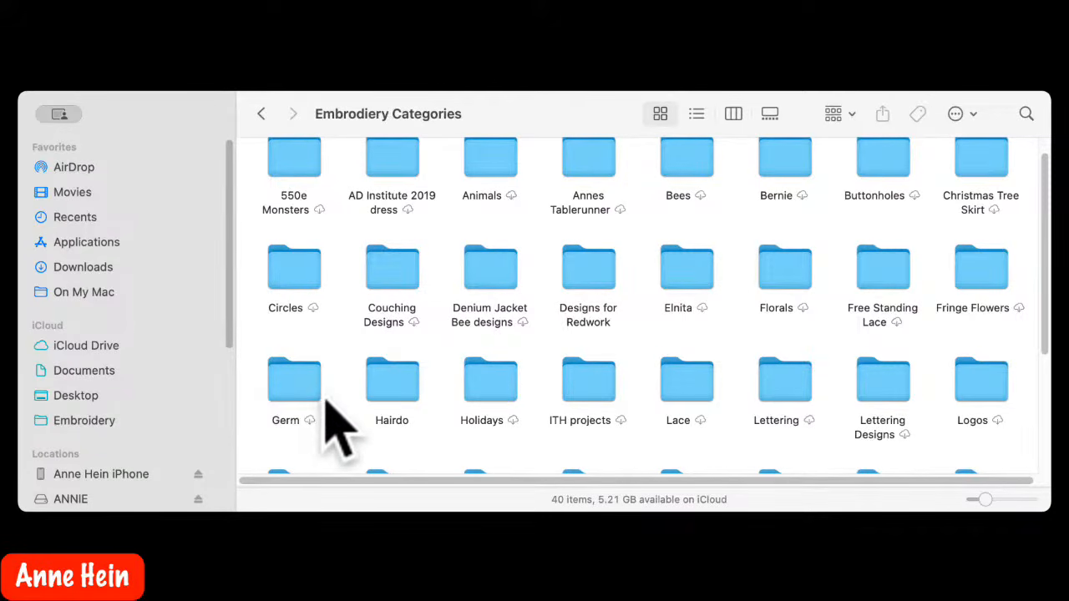
pyautogui.scroll(-4, 520, 428)
pyautogui.scroll(5, 515, 409)
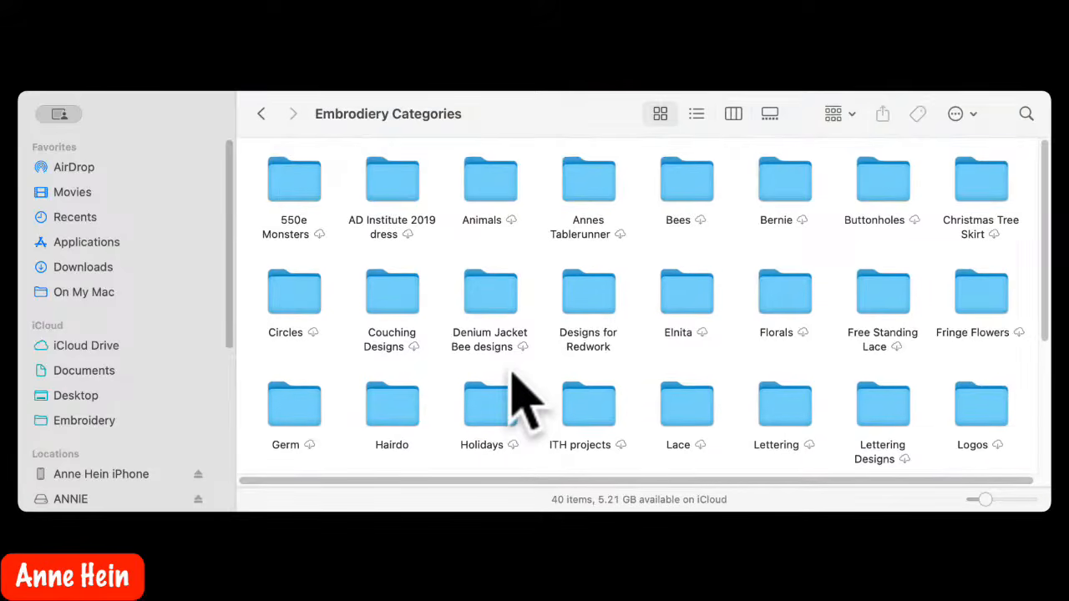
pyautogui.scroll(-5, 519, 405)
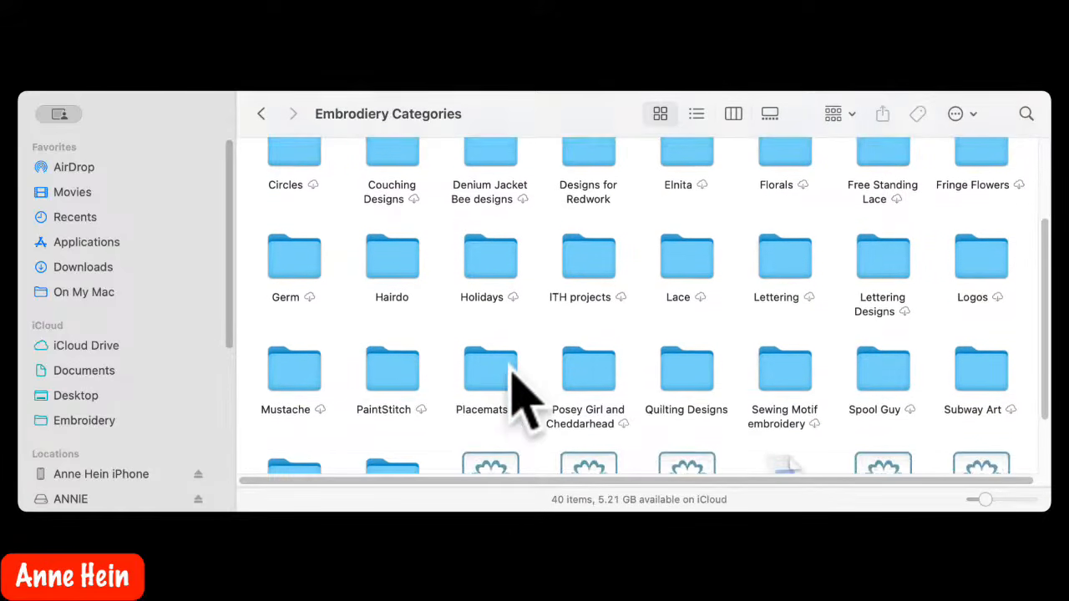
pyautogui.scroll(-2, 509, 386)
pyautogui.doubleClick(393, 321)
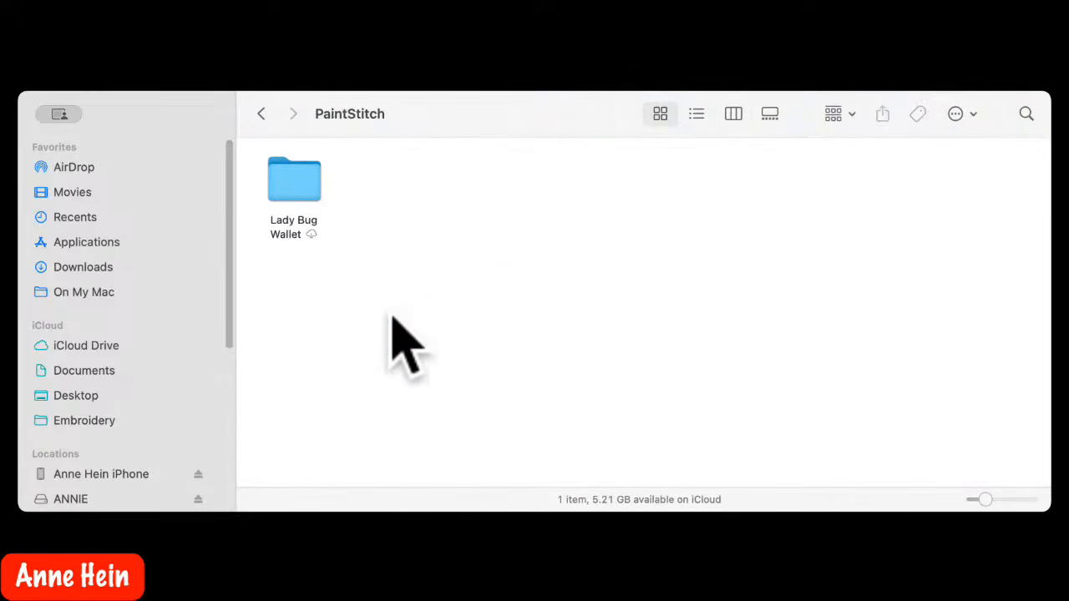
pyautogui.doubleClick(298, 211)
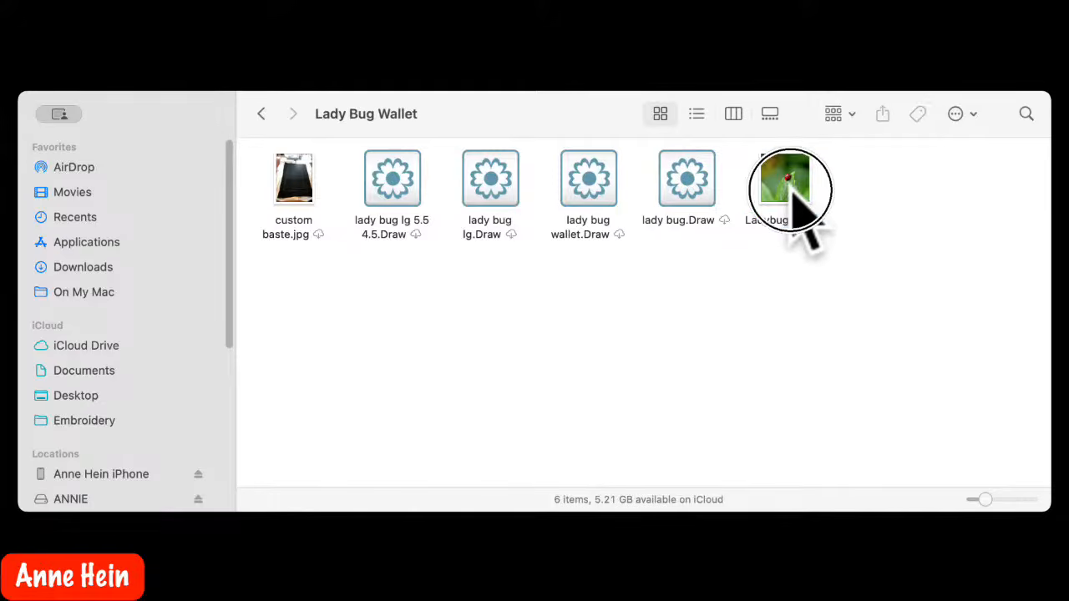
# Try to import Ladybug.jpg through the Welcome page as PaintStitch, cropped to about 5.8 by 5.0 in around the ladybug, and cancel the import
pyautogui.moveTo(793, 194); pyautogui.dragTo(427, 484)
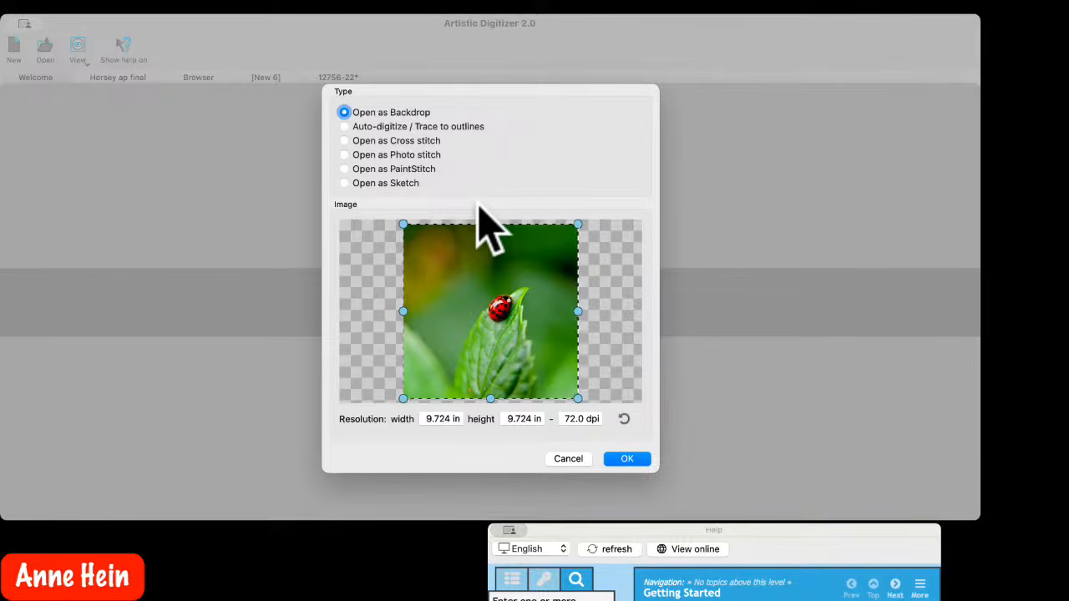
pyautogui.click(632, 460)
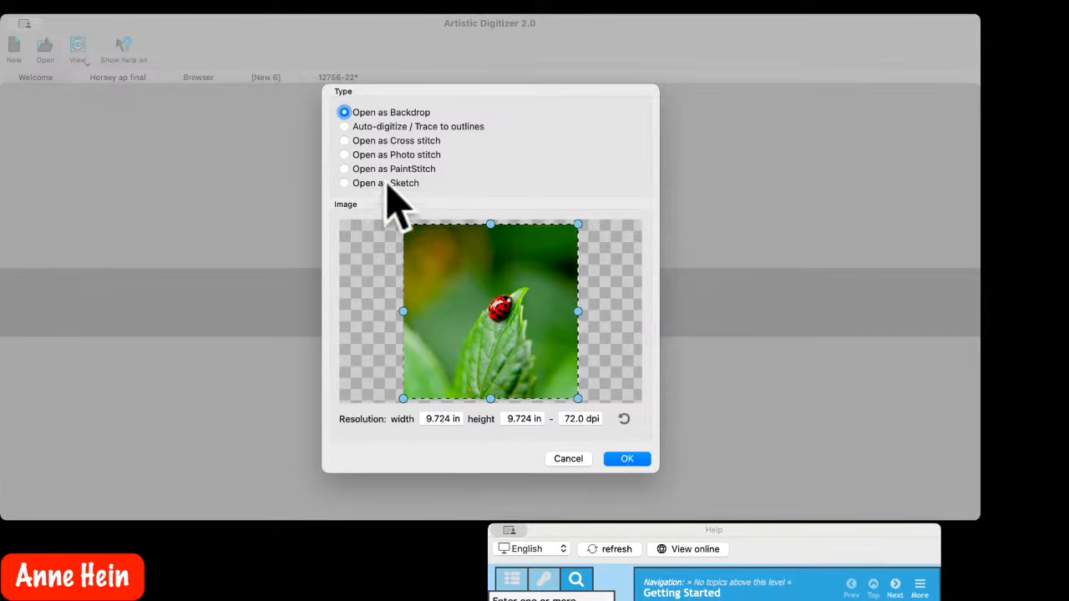
pyautogui.click(345, 169)
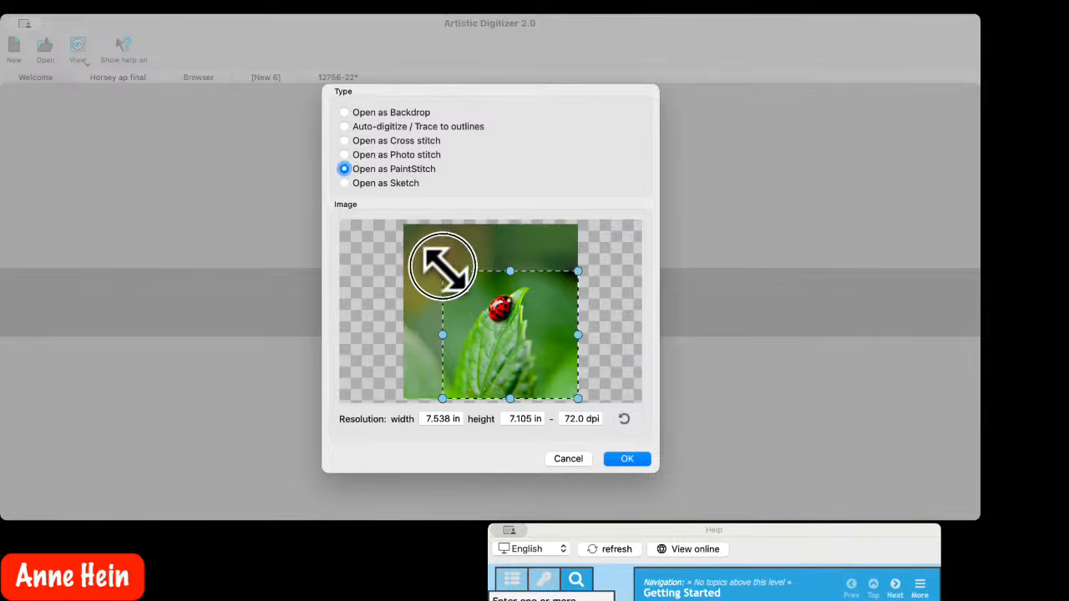
pyautogui.moveTo(547, 355); pyautogui.dragTo(547, 352)
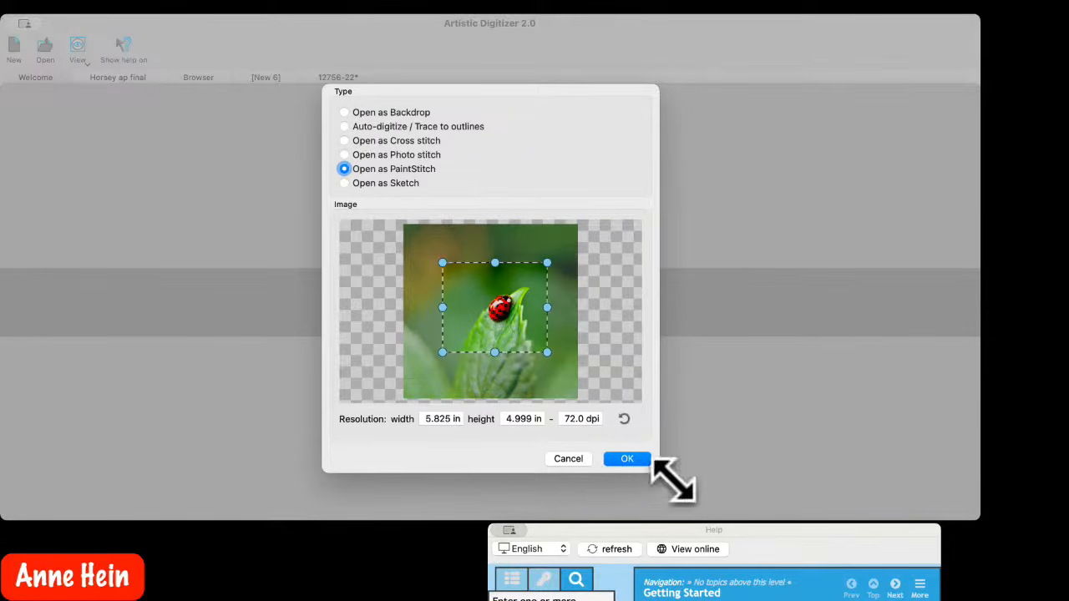
pyautogui.click(570, 459)
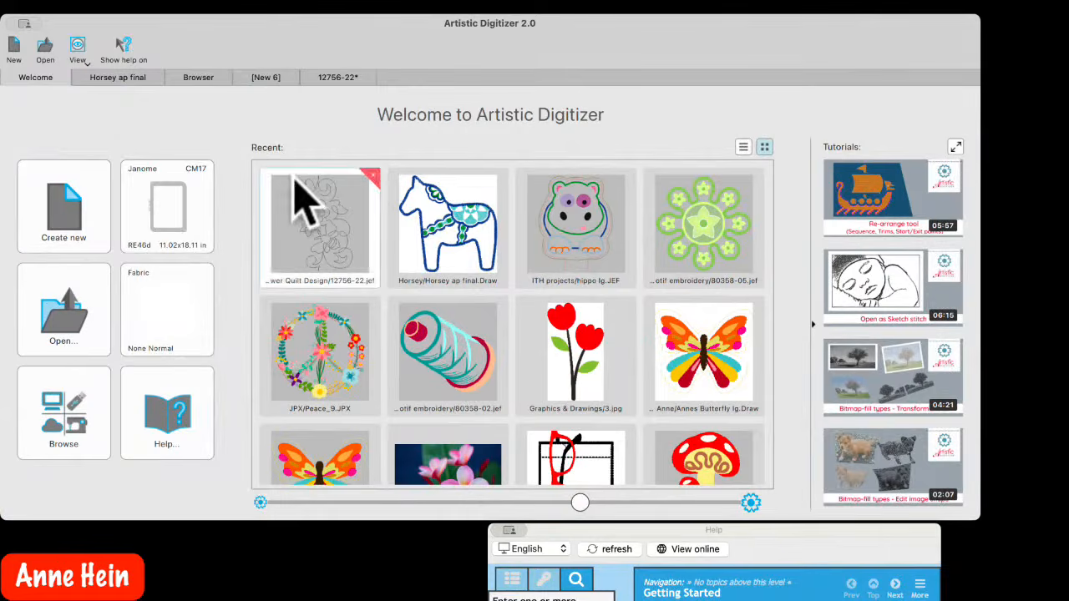
# Create a new blank design and open the 12877.jef folder from Documents in Finder
pyautogui.click(337, 78)
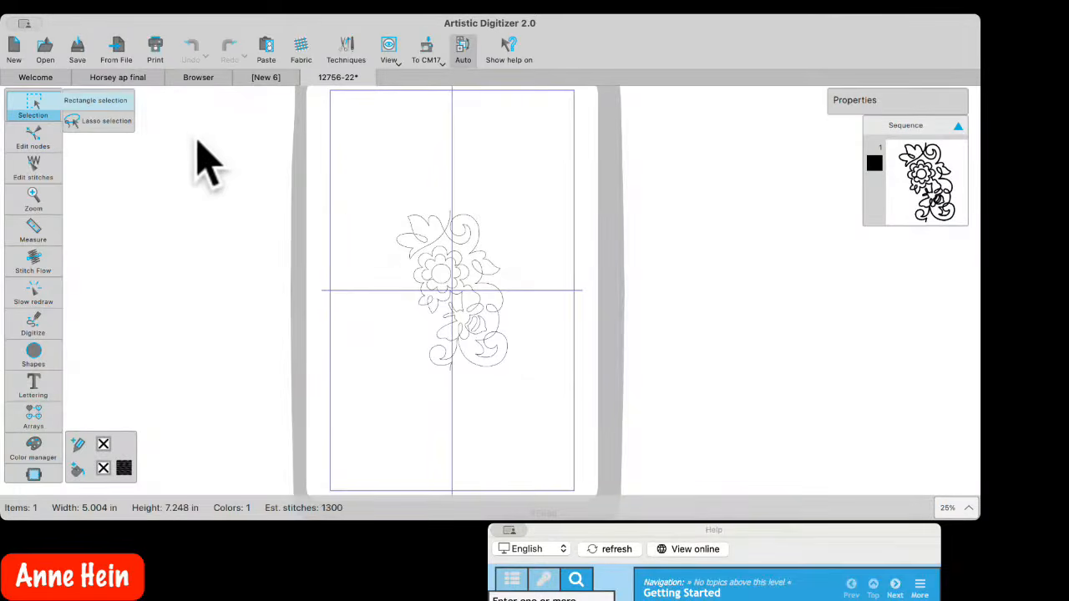
pyautogui.moveTo(597, 45); pyautogui.dragTo(645, 38)
pyautogui.click(83, 43)
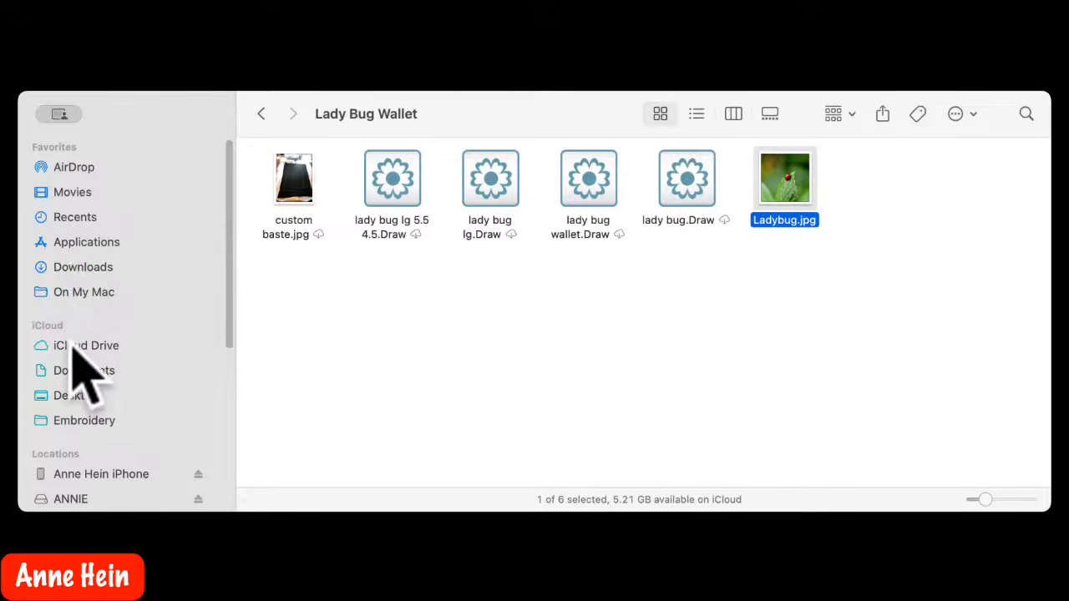
pyautogui.click(84, 373)
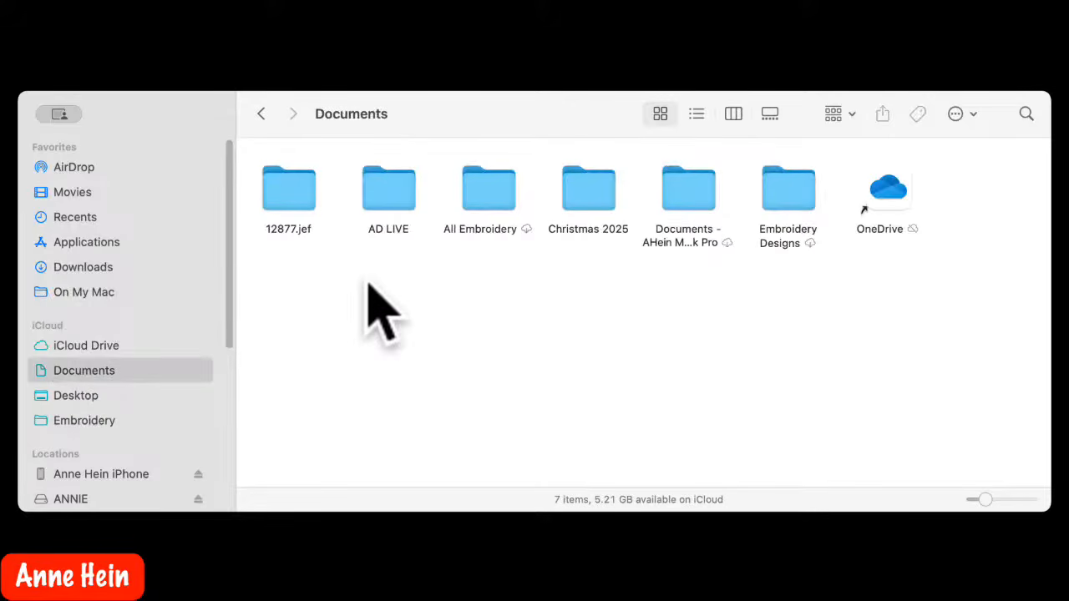
pyautogui.doubleClick(288, 202)
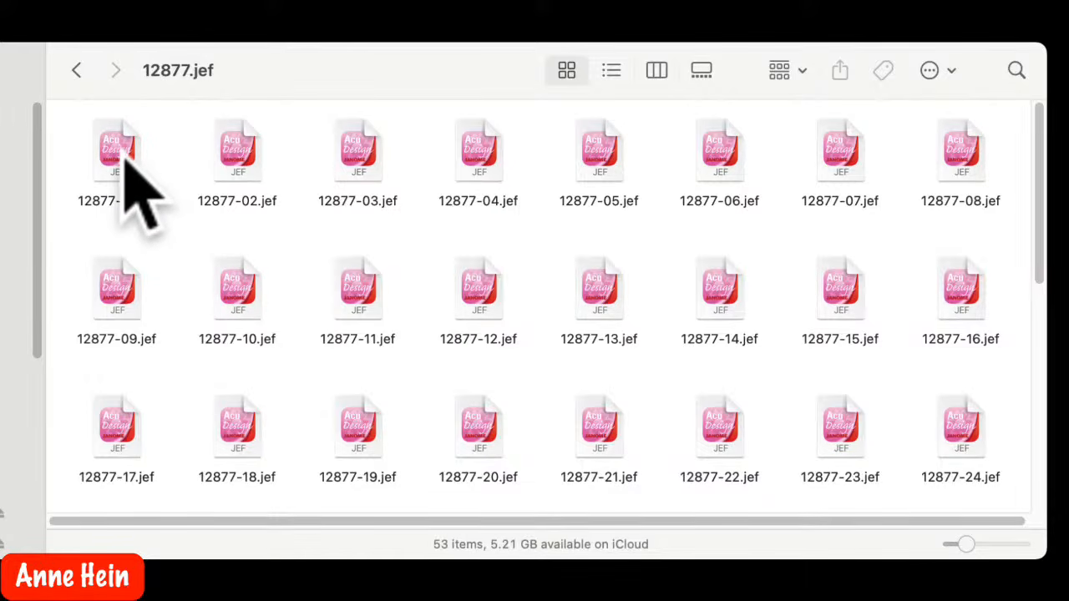
# Add 12877-01.jef, 12877-05.jef, 12877-13.jef and 12877-14.jef from the Finder folder to the lower part of the new design
pyautogui.moveTo(123, 159); pyautogui.dragTo(778, 595)
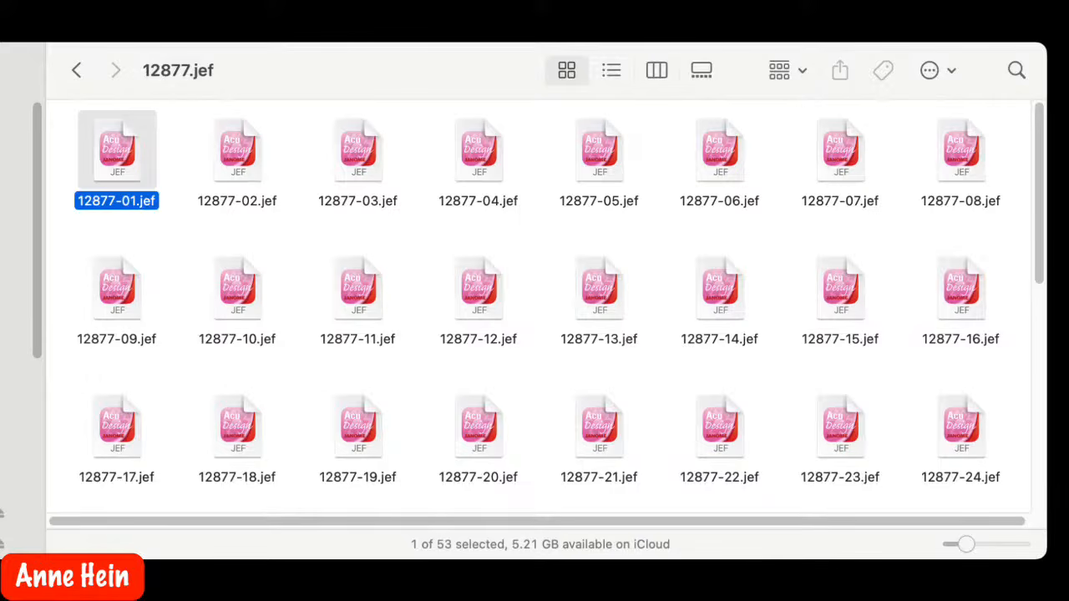
pyautogui.click(383, 79)
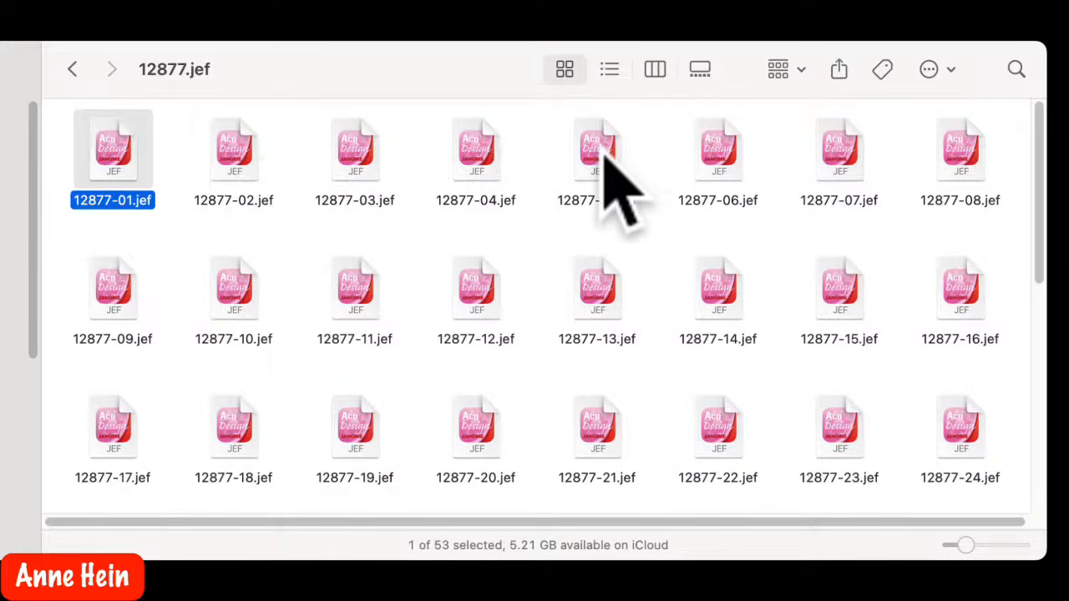
pyautogui.moveTo(606, 162); pyautogui.dragTo(934, 600)
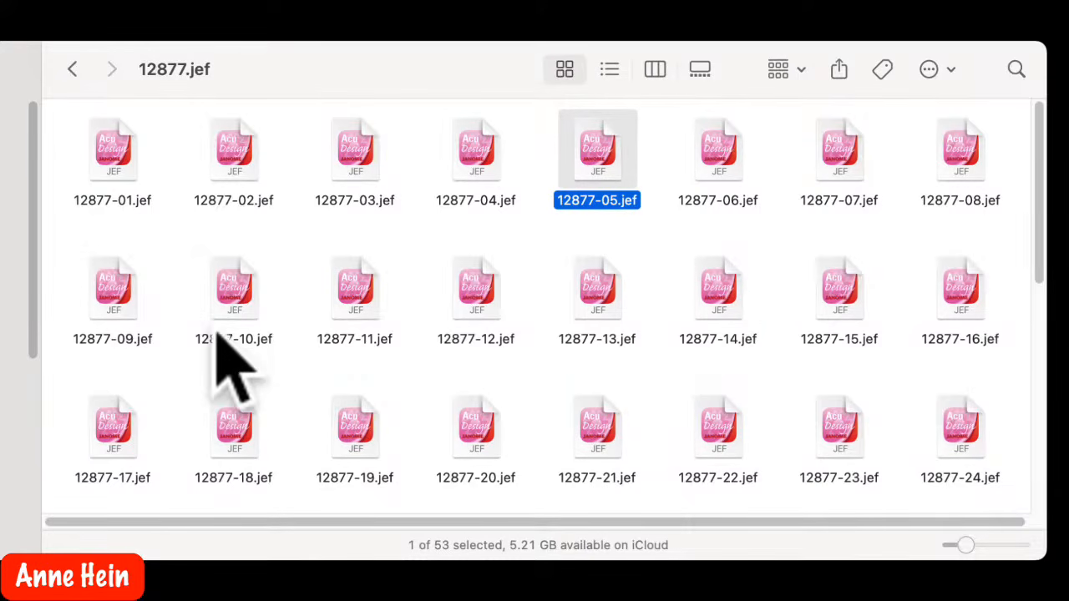
pyautogui.click(606, 284)
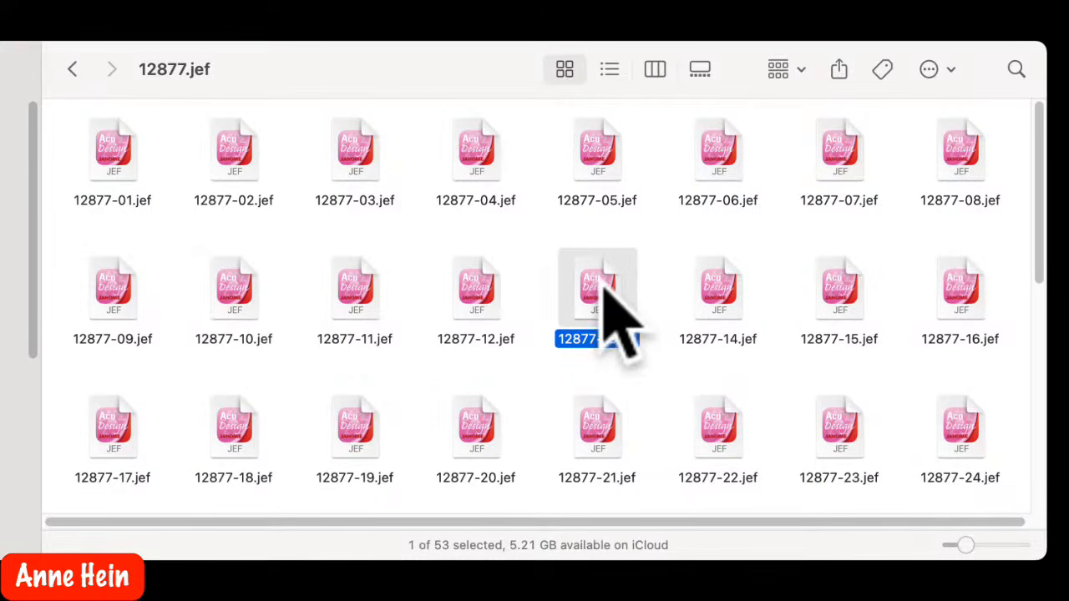
pyautogui.moveTo(604, 298); pyautogui.dragTo(971, 600)
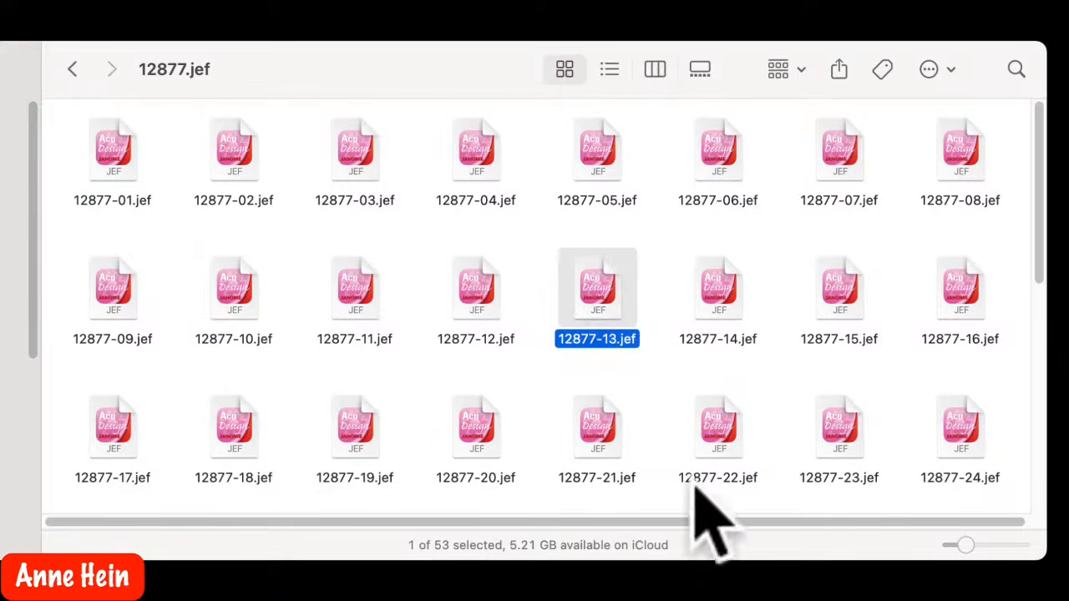
pyautogui.moveTo(723, 284); pyautogui.dragTo(876, 600)
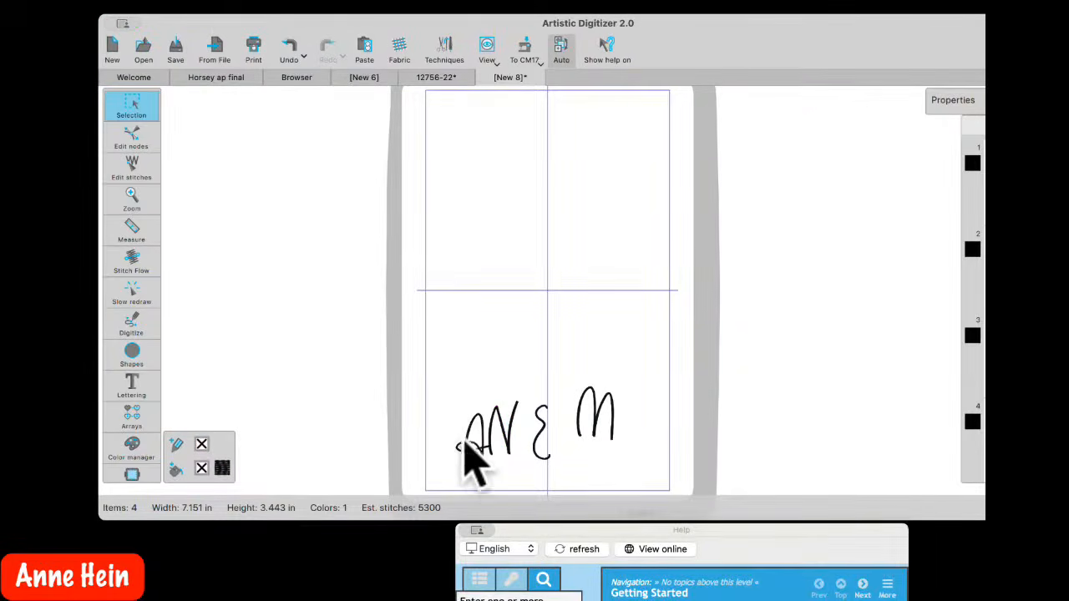
# Place the A and N side by side above the horizontal centre line, and add a second N beside them
pyautogui.moveTo(472, 442); pyautogui.dragTo(451, 269)
pyautogui.moveTo(504, 439); pyautogui.dragTo(482, 267)
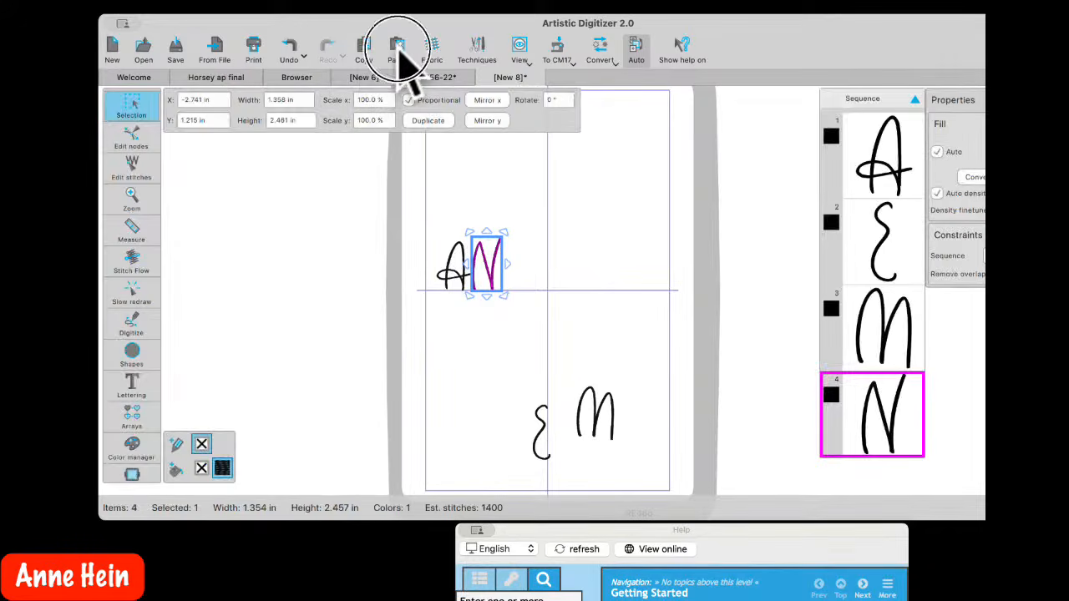
pyautogui.click(396, 50)
pyautogui.moveTo(465, 298); pyautogui.dragTo(498, 297)
# Move the E to the end of the lettering row after the second N, and delete the unused M
pyautogui.click(595, 438)
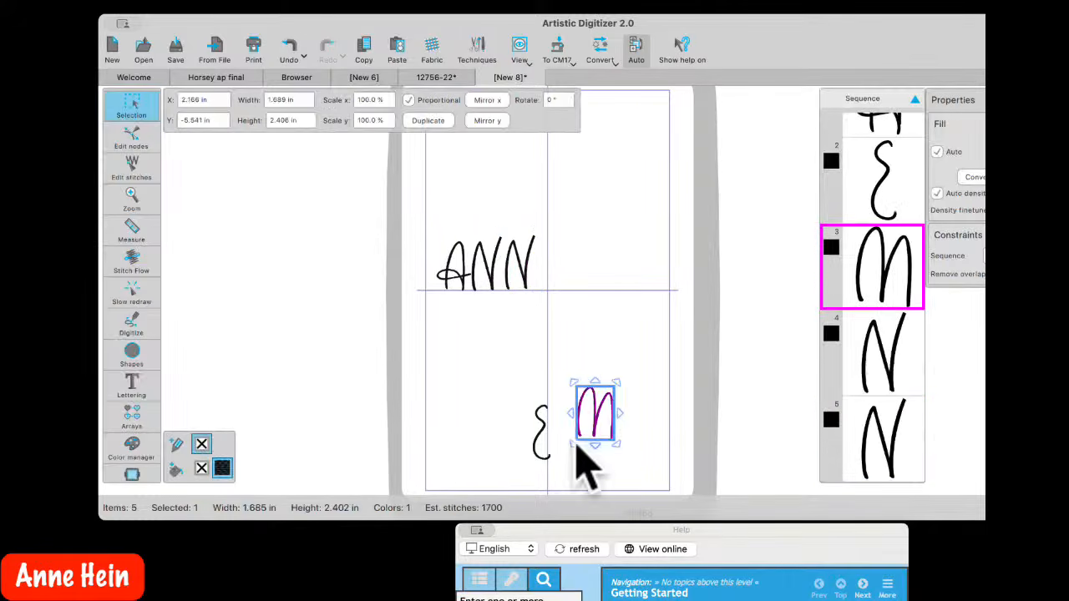
pyautogui.click(542, 455)
pyautogui.moveTo(517, 477)
pyautogui.mouseDown()
pyautogui.moveTo(527, 298)
pyautogui.moveTo(524, 308)
pyautogui.mouseUp()
pyautogui.click(585, 428)
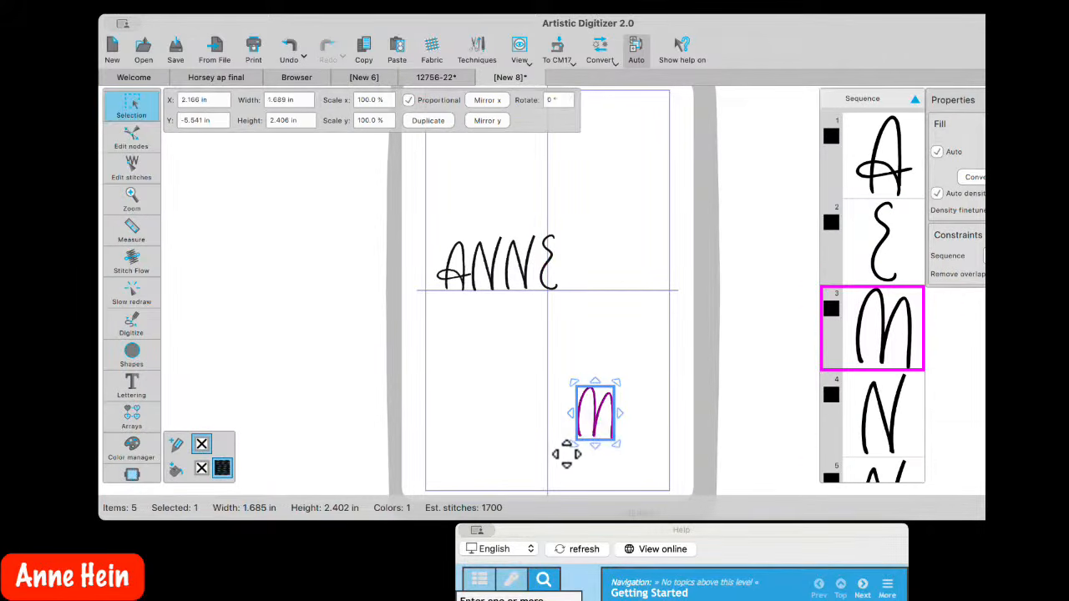
pyautogui.press('Delete')
pyautogui.click(575, 428)
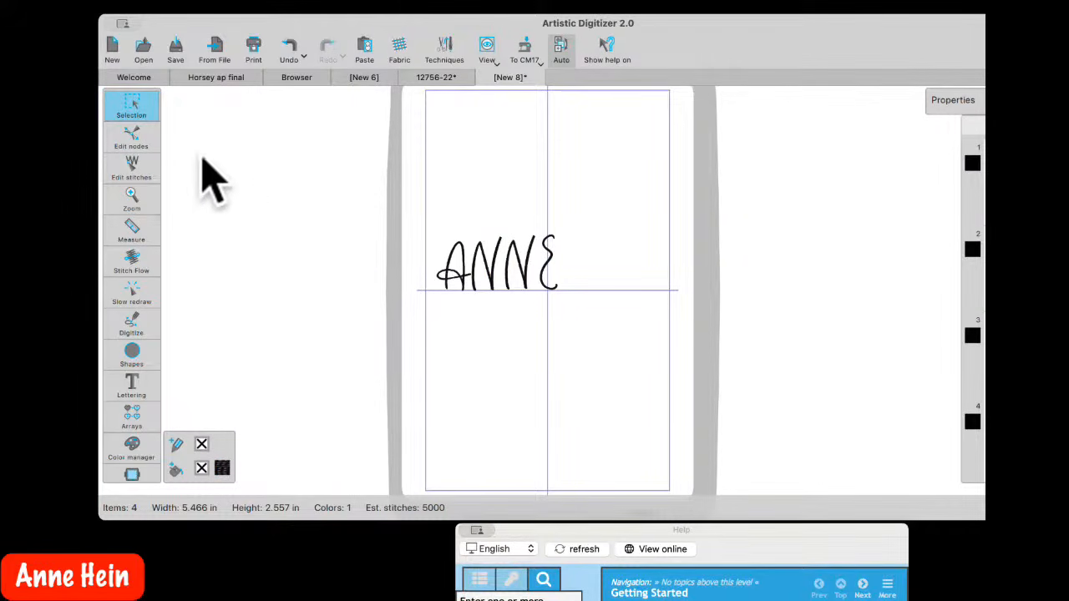
# Create another blank design and choose the SQ28d hoop for the Janome CM17
pyautogui.click(113, 50)
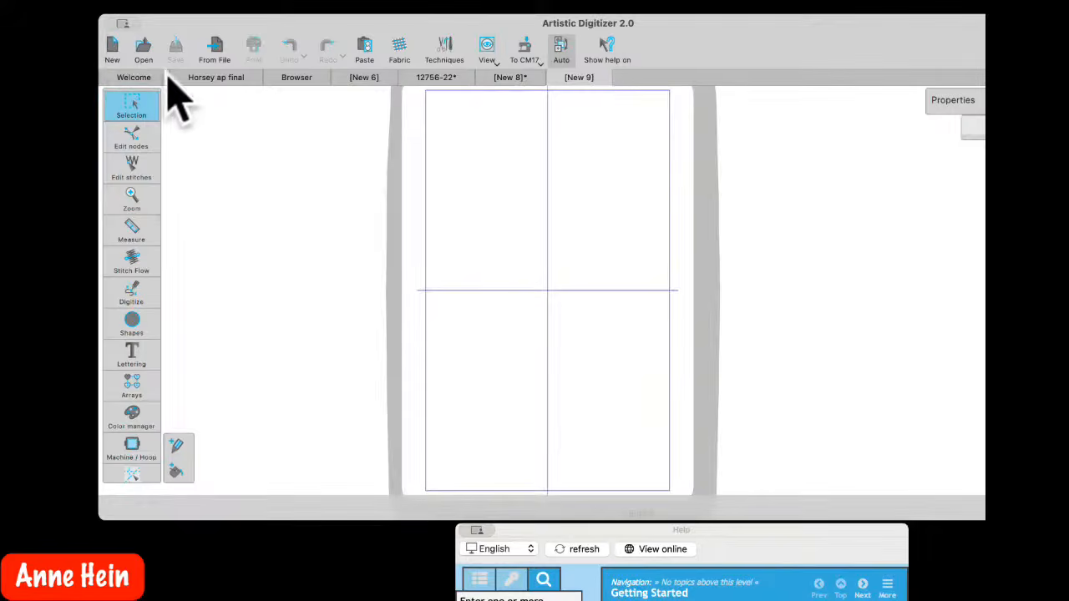
pyautogui.click(526, 60)
pyautogui.click(553, 99)
pyautogui.click(590, 279)
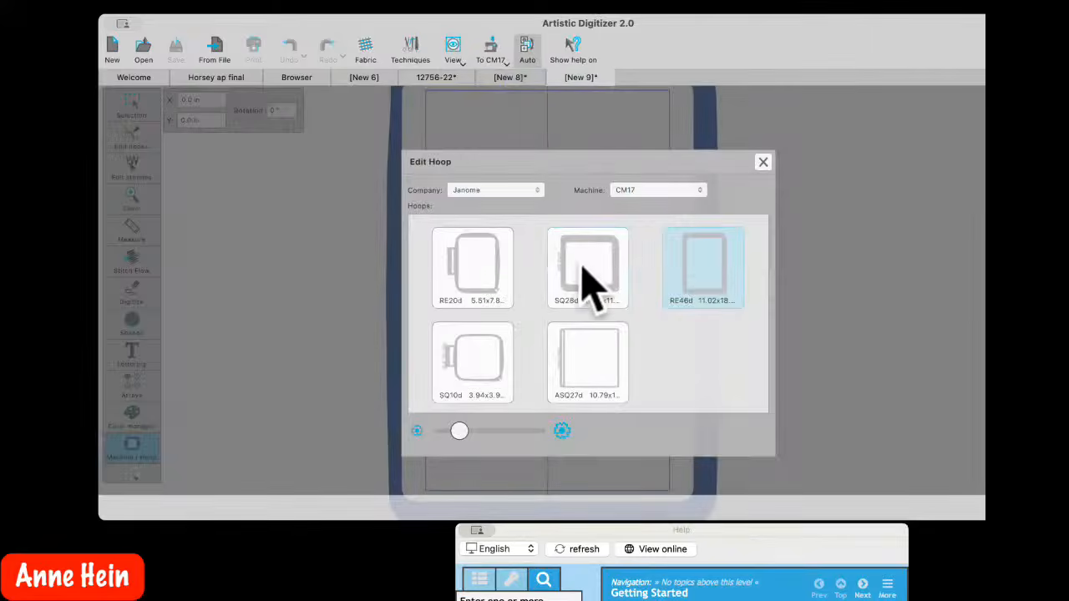
# Add 12877-01.jef through 12877-09.jef together from the Finder folder to the new SQ28d hoop design
pyautogui.click(125, 108)
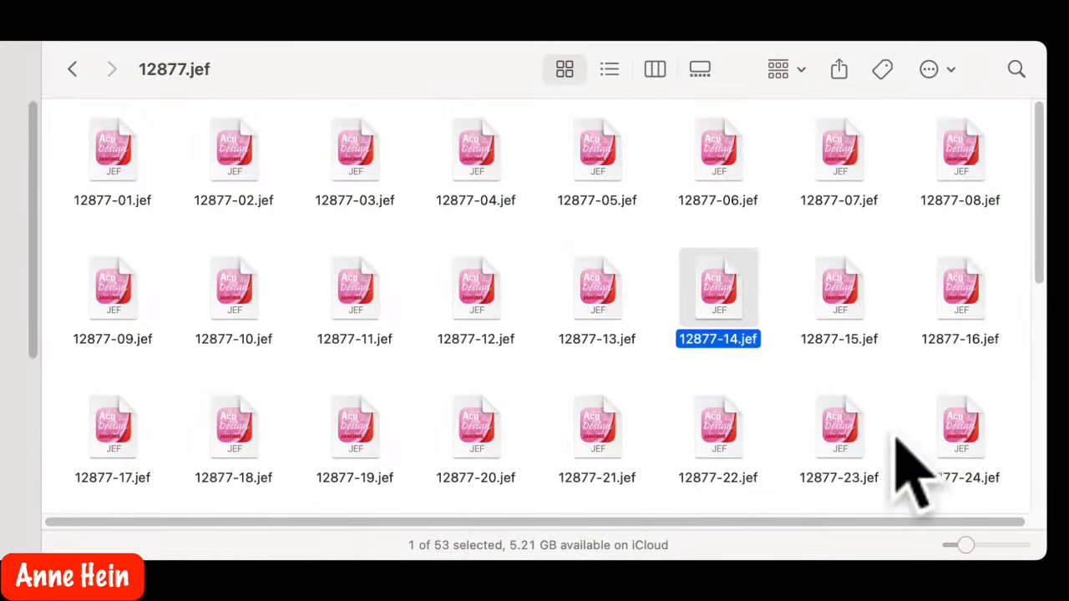
pyautogui.moveTo(1038, 265)
pyautogui.mouseDown()
pyautogui.moveTo(1038, 287)
pyautogui.moveTo(1038, 274)
pyautogui.mouseUp()
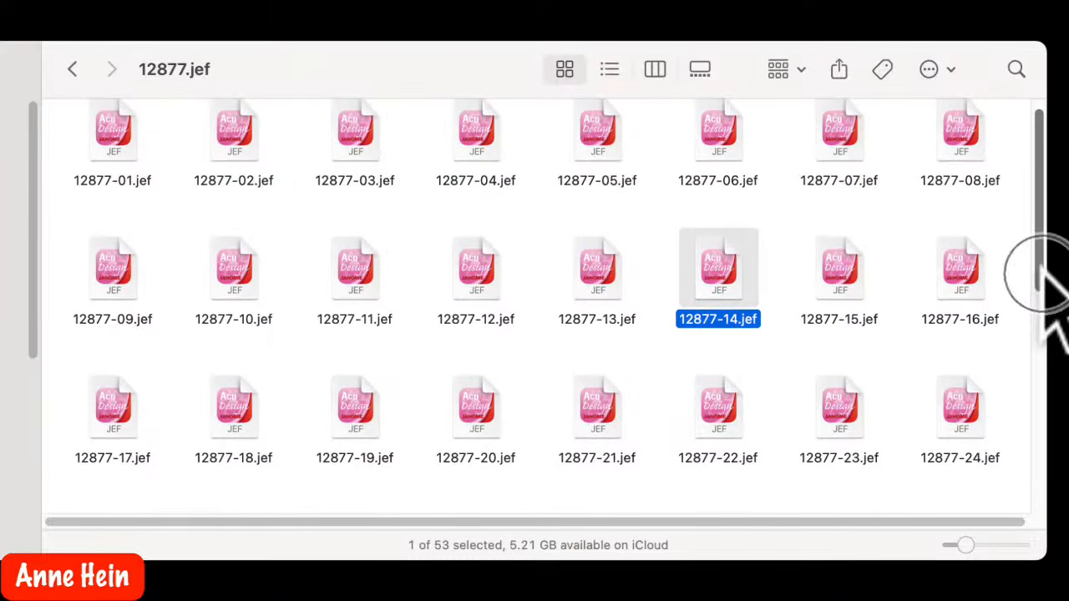
pyautogui.click(125, 155)
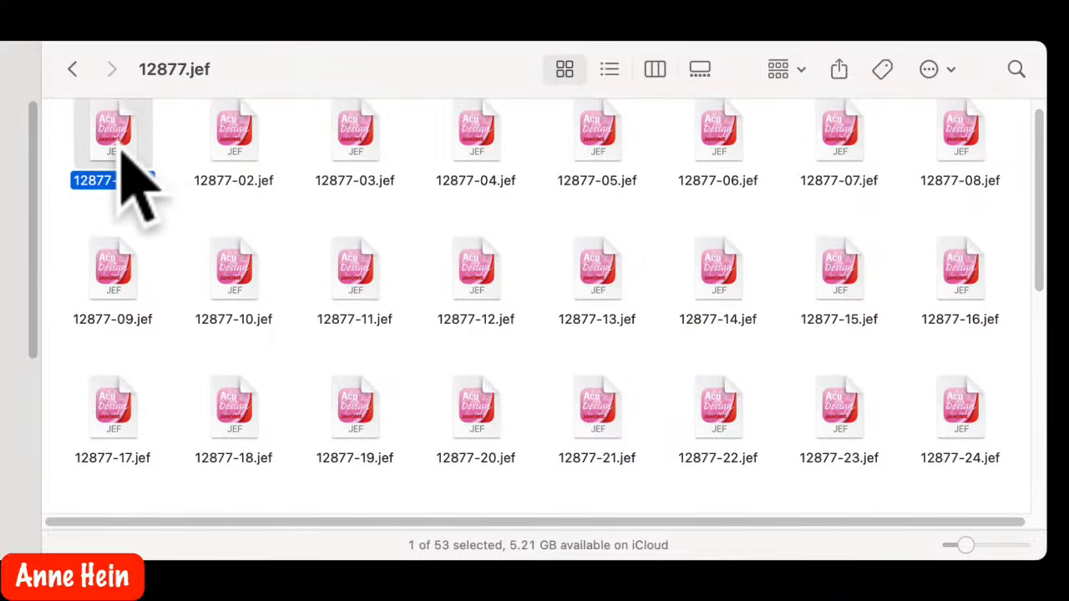
pyautogui.keyDown('super'); pyautogui.click(242, 163); pyautogui.keyUp('super')
pyautogui.keyDown('super'); pyautogui.click(367, 171); pyautogui.keyUp('super')
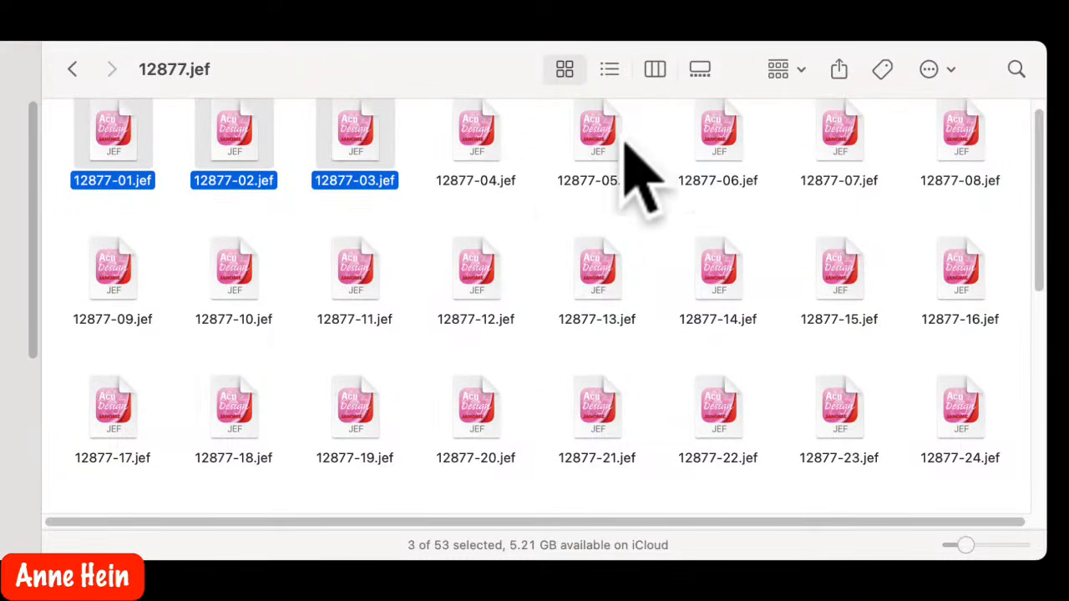
pyautogui.keyDown('super'); pyautogui.click(485, 179); pyautogui.keyUp('super')
pyautogui.keyDown('super'); pyautogui.click(600, 149); pyautogui.keyUp('super')
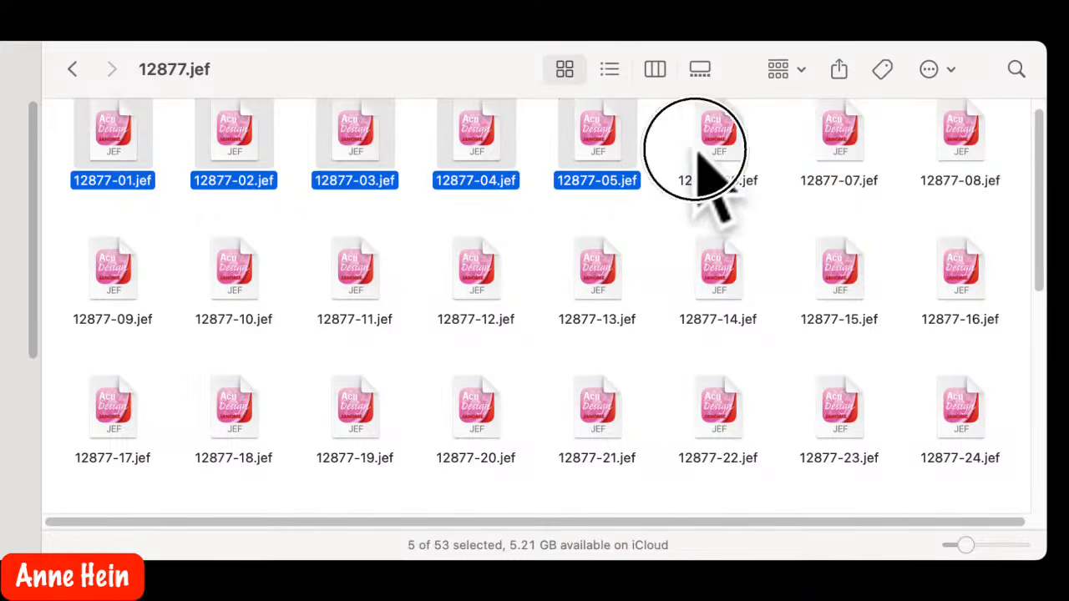
pyautogui.keyDown('super'); pyautogui.click(709, 163); pyautogui.keyUp('super')
pyautogui.keyDown('super'); pyautogui.click(852, 163); pyautogui.keyUp('super')
pyautogui.keyDown('super'); pyautogui.click(942, 140); pyautogui.keyUp('super')
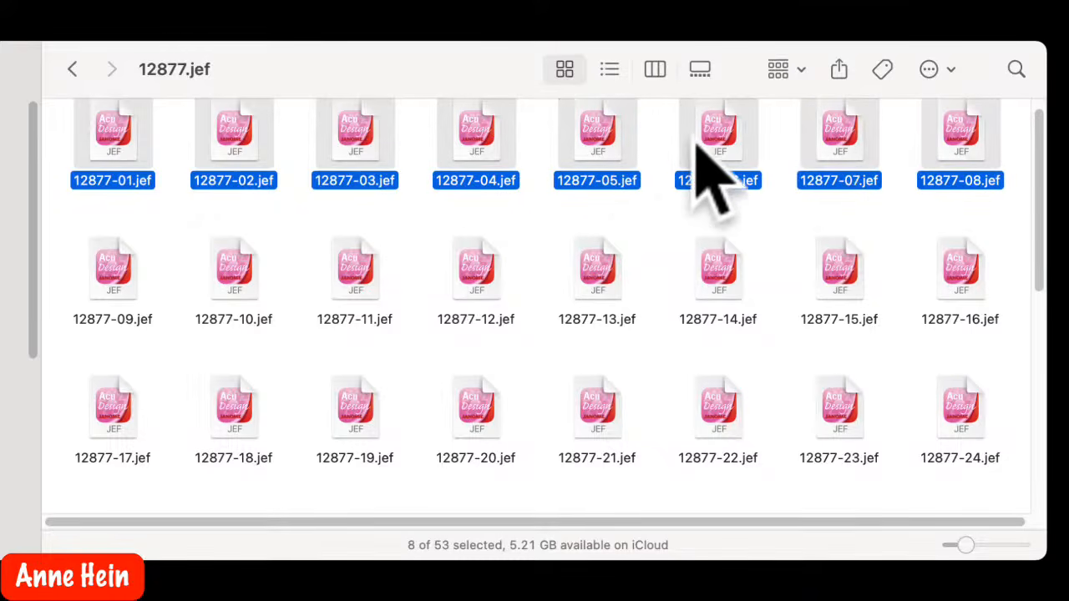
pyautogui.moveTo(704, 167); pyautogui.dragTo(1054, 598)
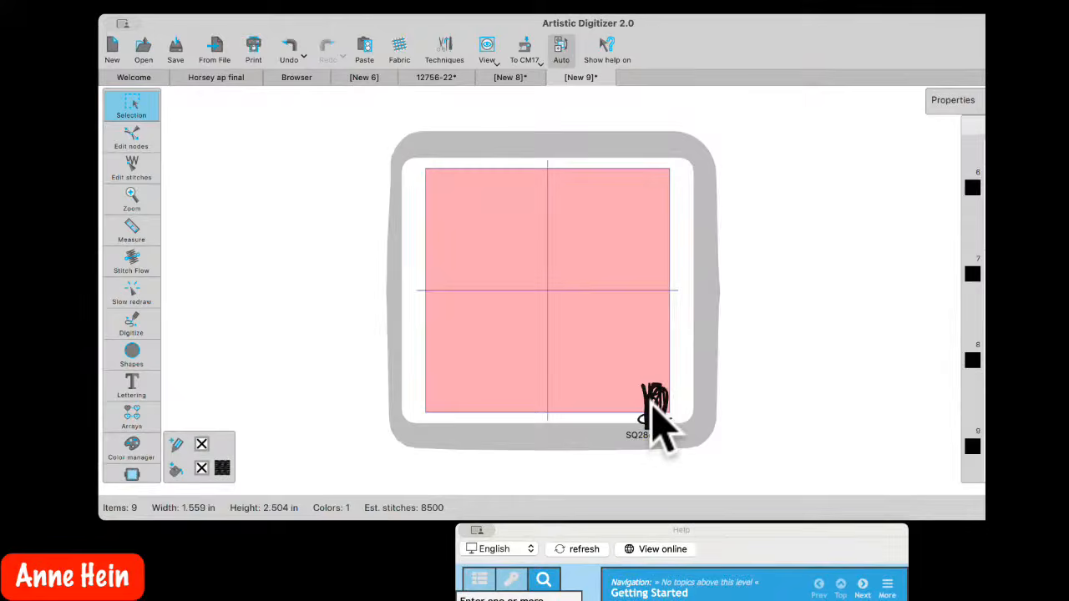
# Separate A, B and C from the stacked letters and line them up in a row in the hoop's upper left area
pyautogui.click(656, 410)
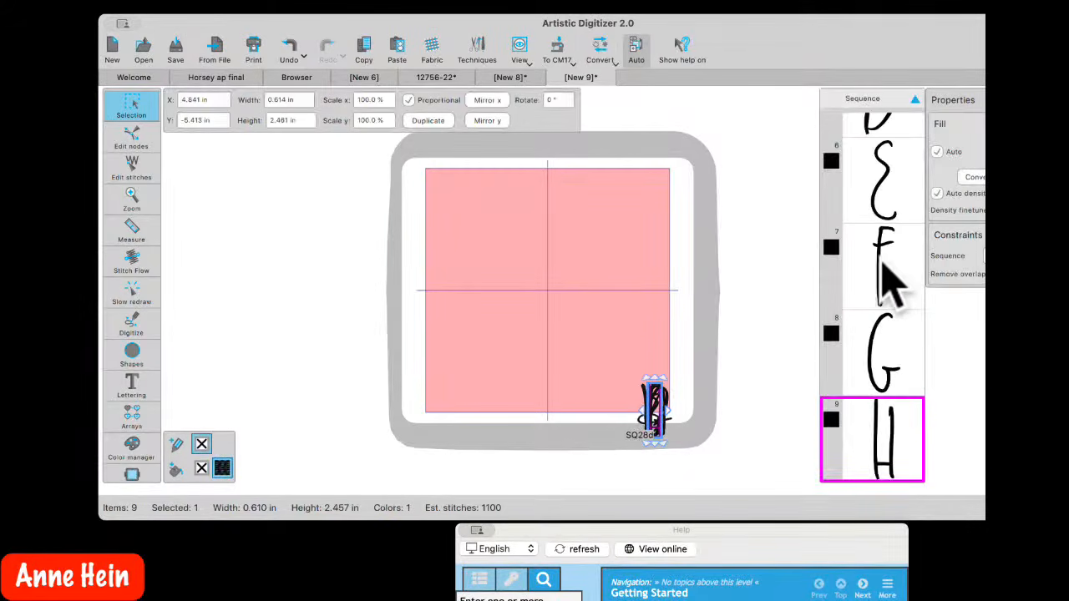
pyautogui.scroll(10, 889, 267)
pyautogui.click(886, 160)
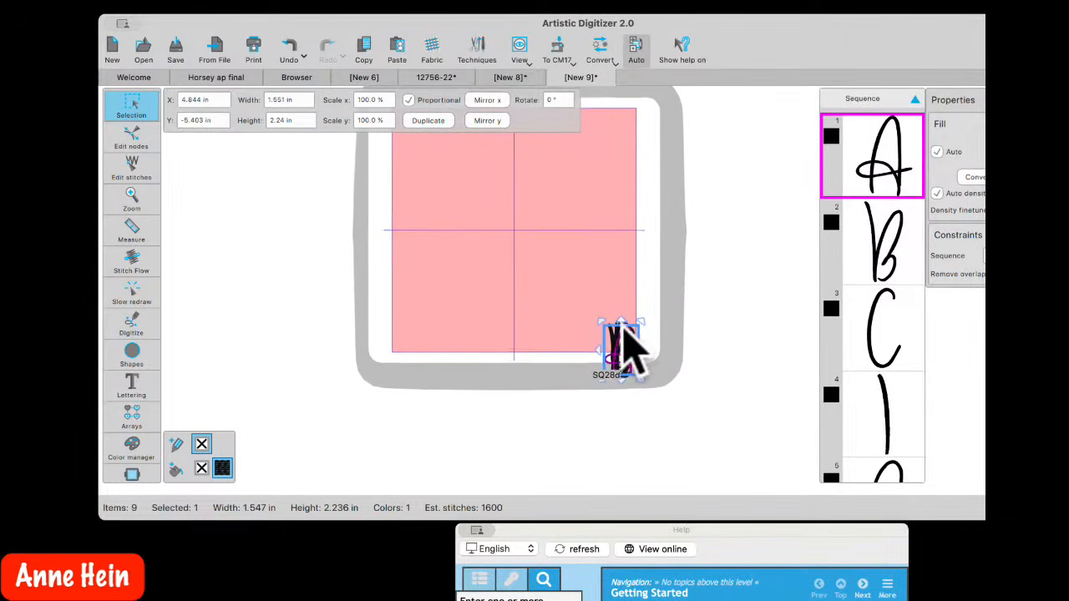
pyautogui.moveTo(596, 376); pyautogui.dragTo(399, 170)
pyautogui.click(883, 250)
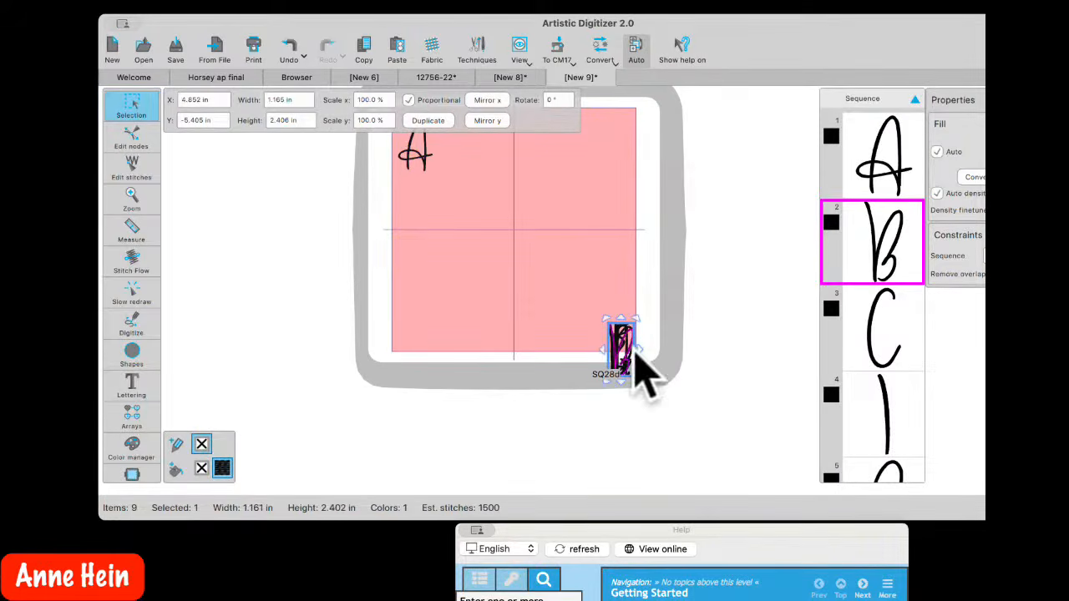
pyautogui.moveTo(598, 376); pyautogui.dragTo(428, 181)
pyautogui.click(873, 351)
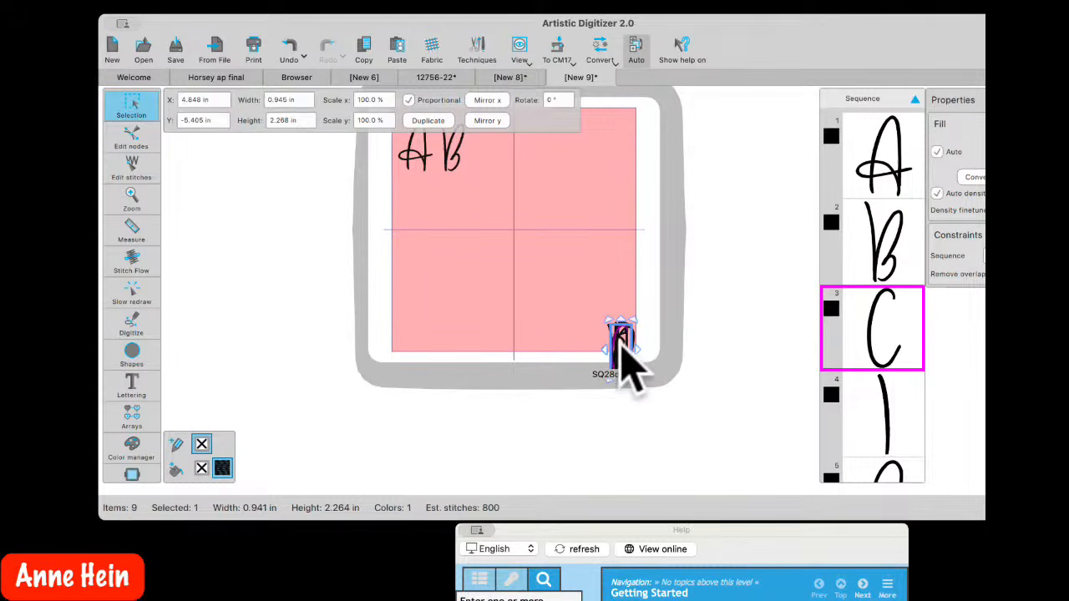
pyautogui.moveTo(603, 372); pyautogui.dragTo(468, 180)
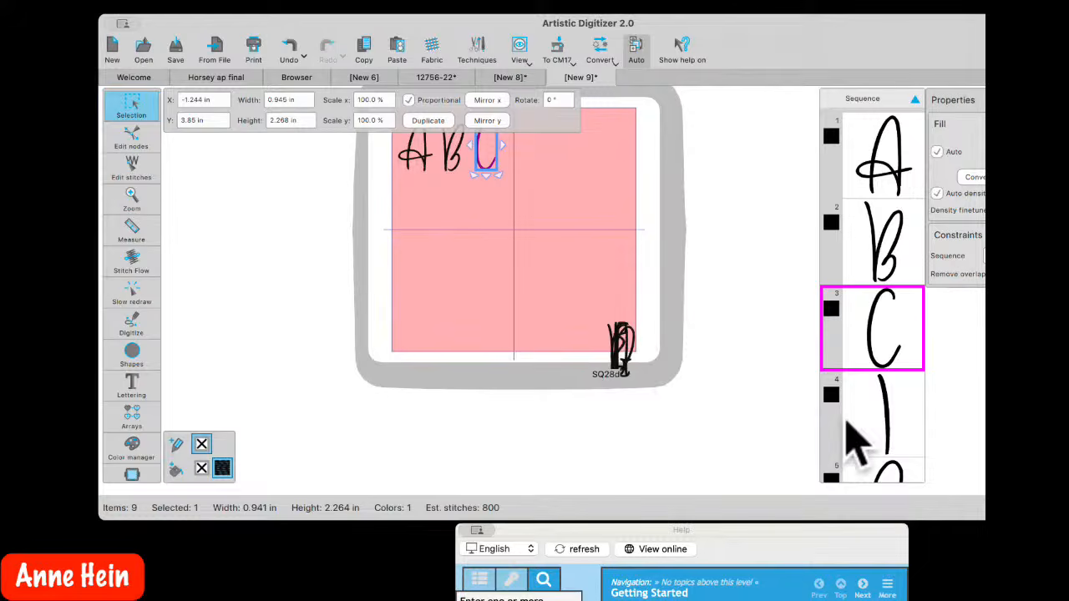
pyautogui.click(879, 417)
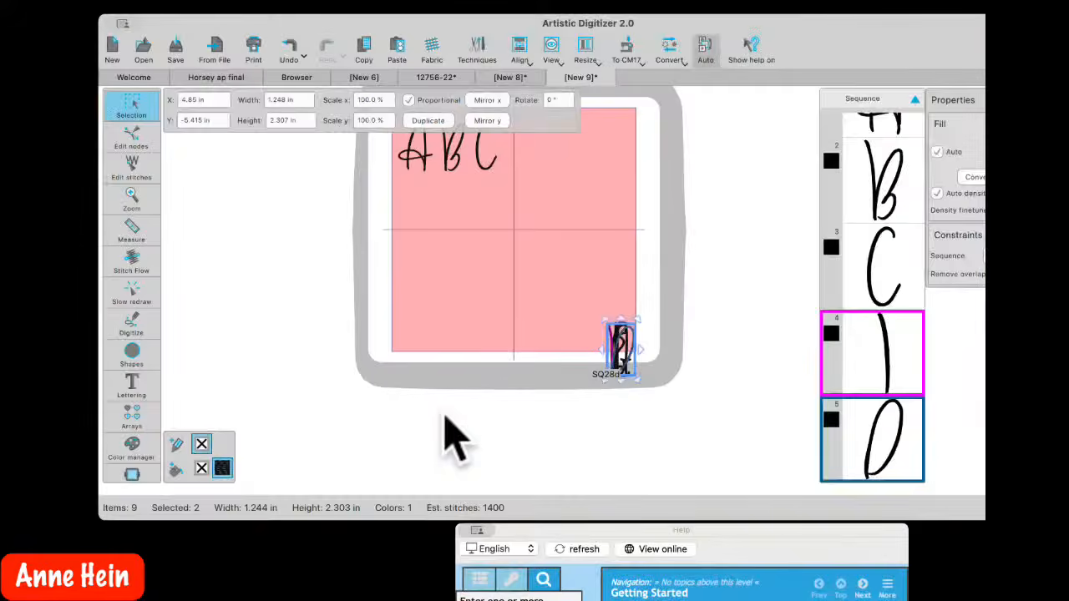
pyautogui.click(442, 437)
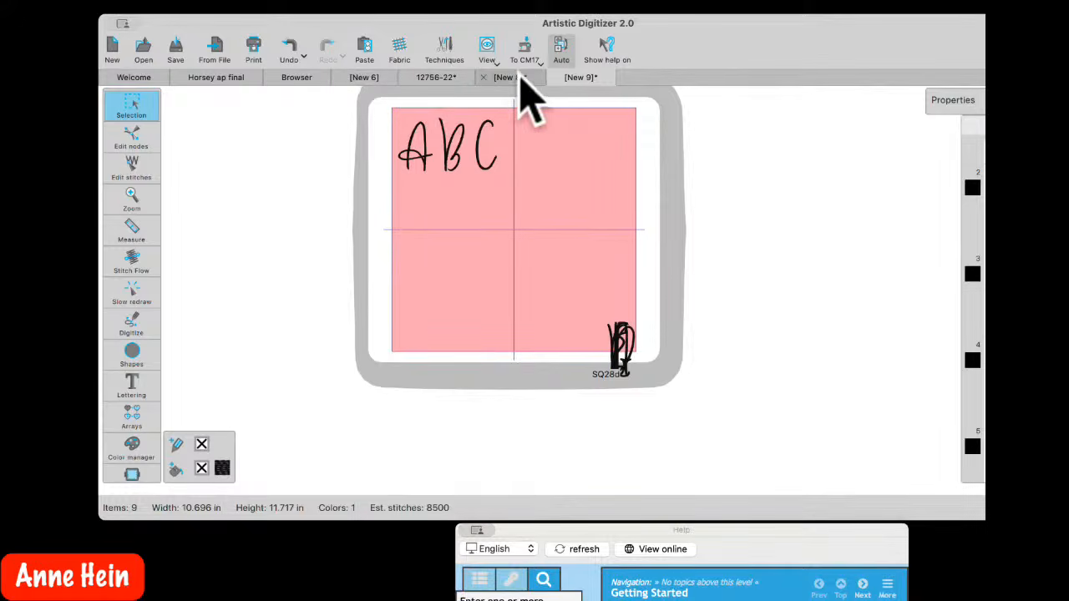
# Add 12877-01.jef from Finder to the 12756-22 design and place the A to the left of the flower, on the horizontal centre line
pyautogui.click(513, 77)
pyautogui.click(430, 78)
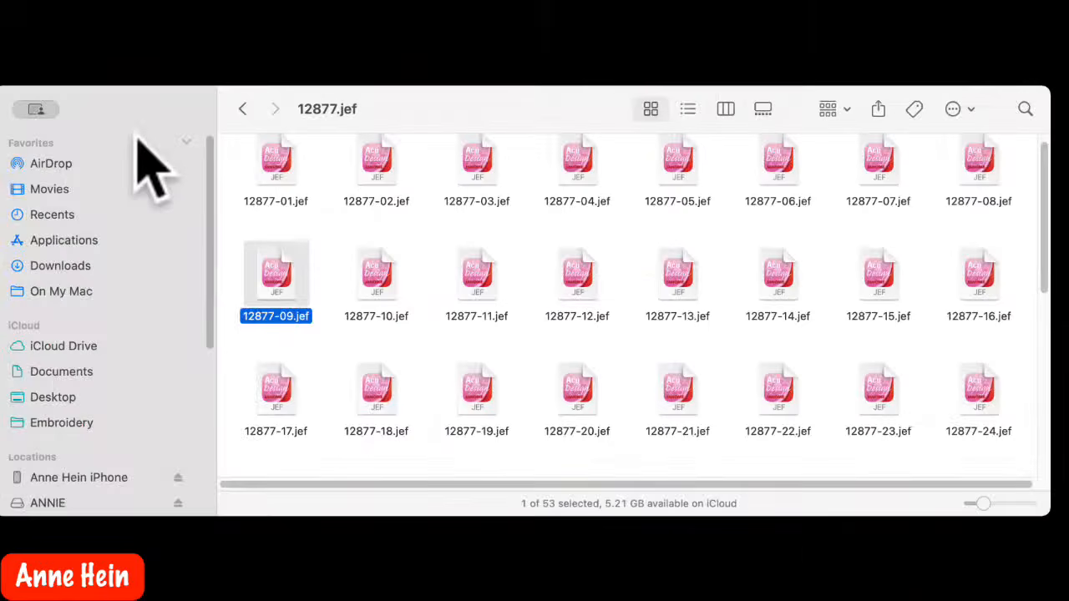
pyautogui.moveTo(272, 163); pyautogui.dragTo(681, 588)
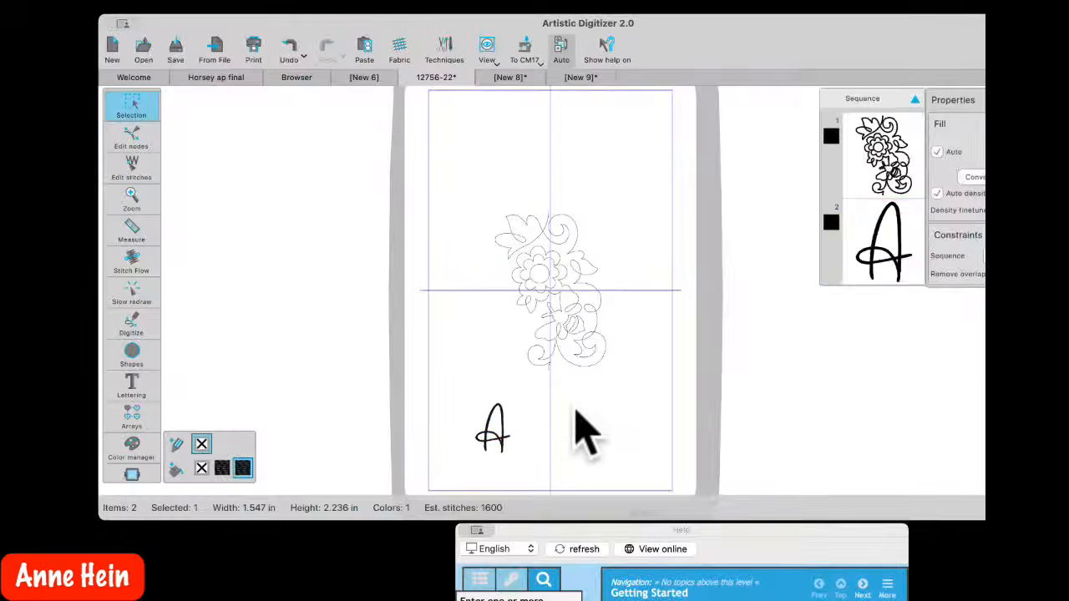
pyautogui.click(556, 418)
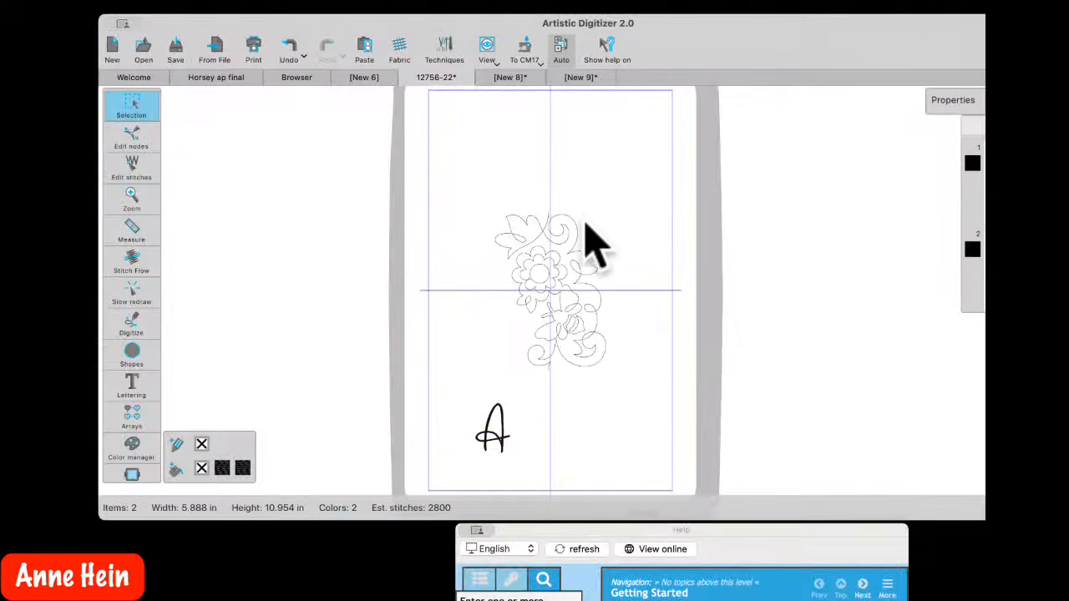
pyautogui.click(490, 429)
pyautogui.moveTo(469, 461); pyautogui.dragTo(424, 302)
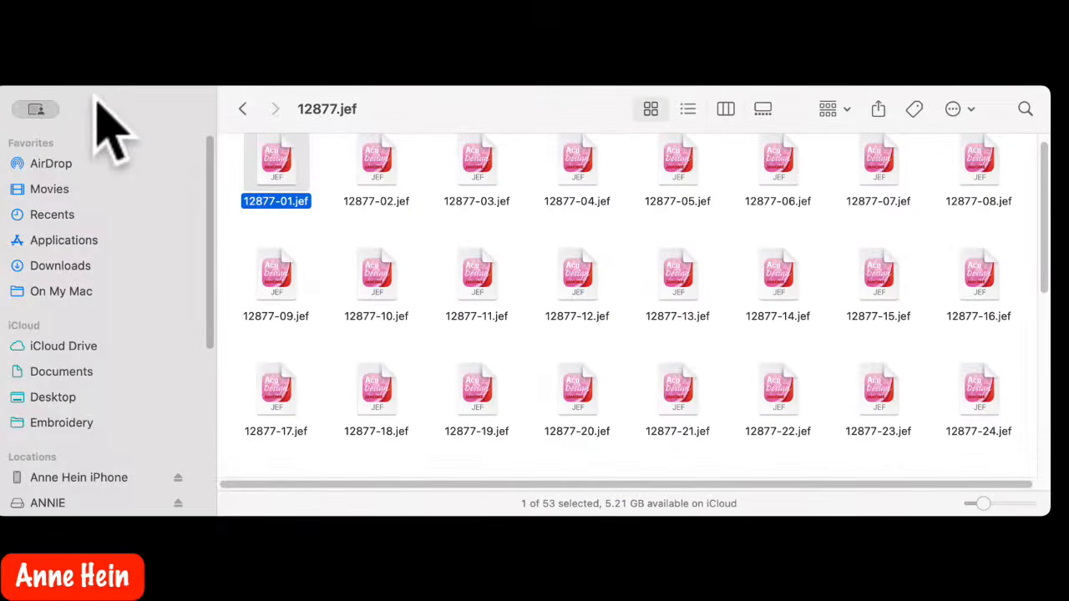
# Move the Finder window out of the way and deselect the letter A in the 12756-22 design
pyautogui.click(117, 110)
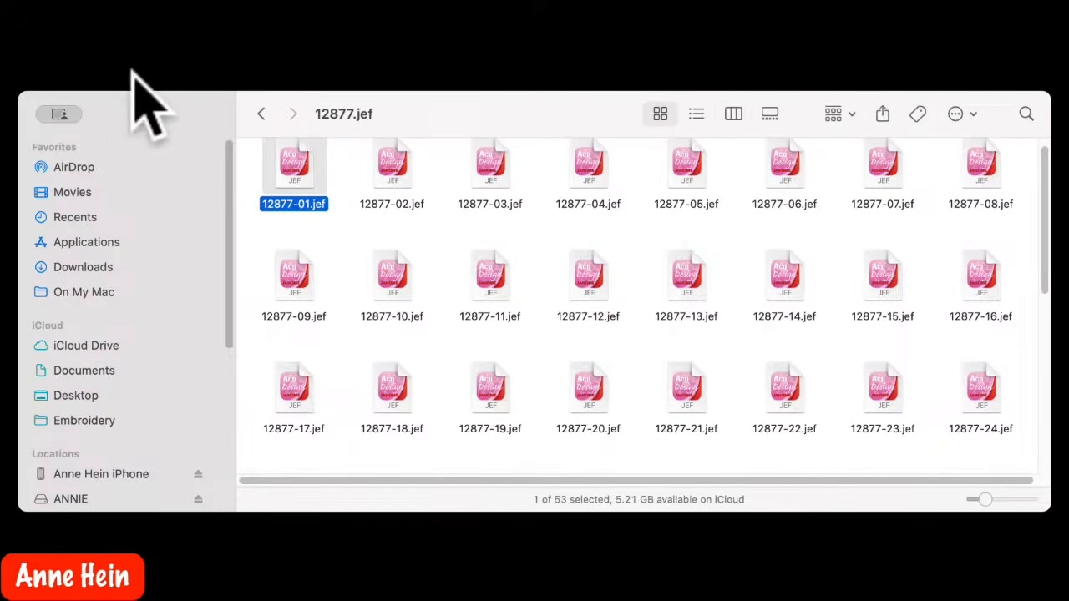
pyautogui.click(148, 107)
pyautogui.moveTo(149, 107); pyautogui.dragTo(146, 587)
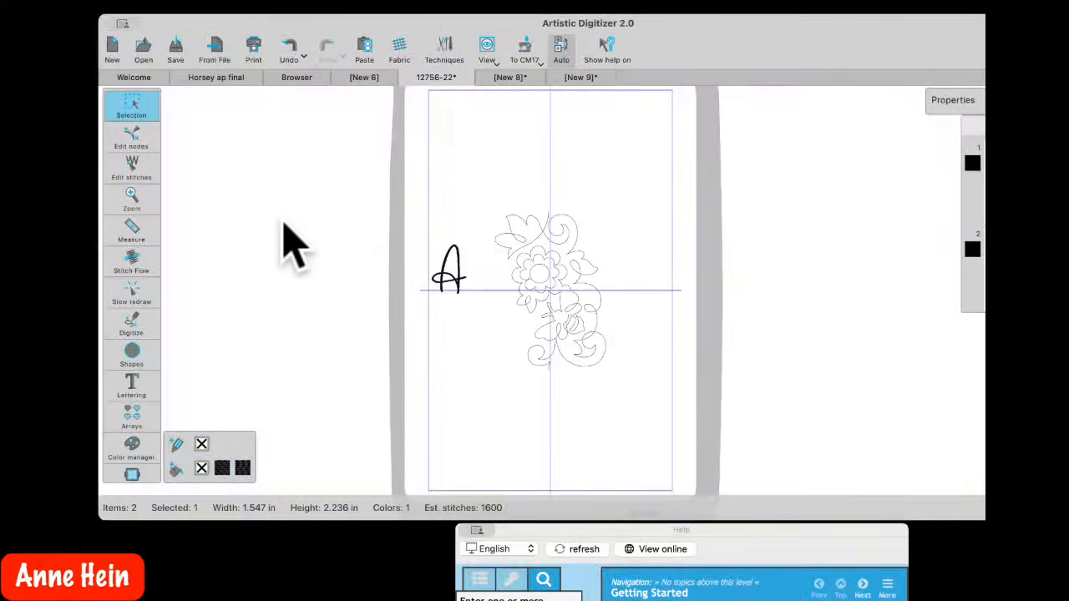
pyautogui.click(284, 224)
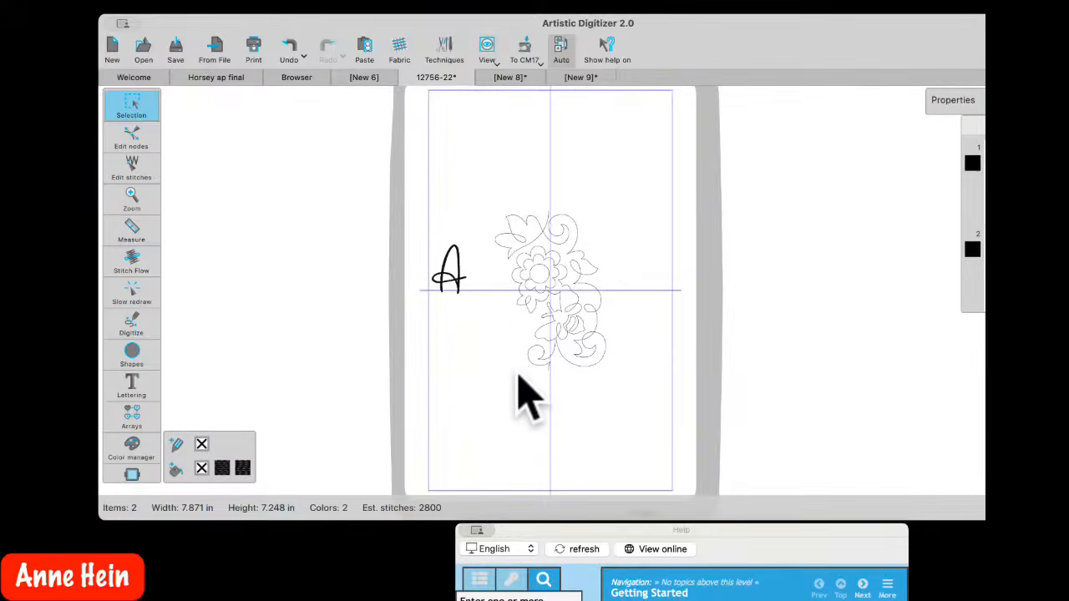
# Open the USB storage export for 12756-22 and browse the files and folders on the connected drive, including one folder level up
pyautogui.click(541, 64)
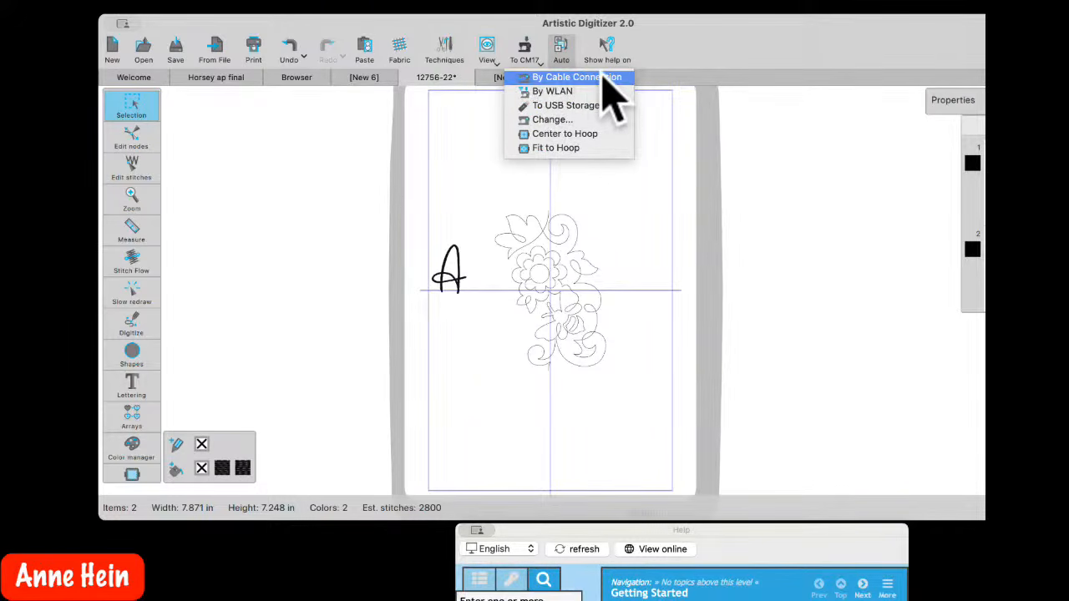
pyautogui.click(568, 106)
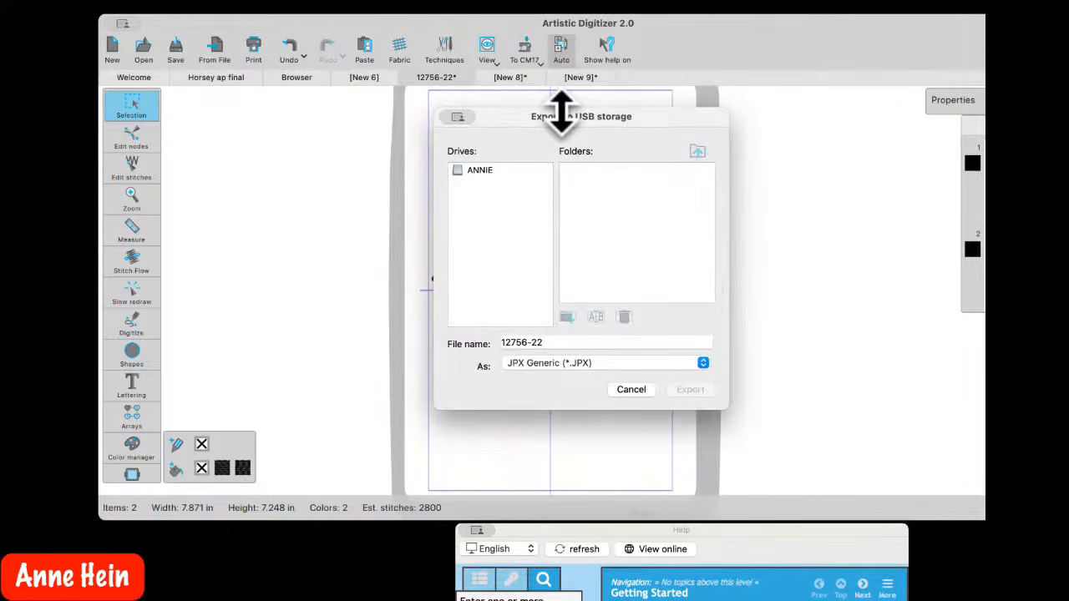
pyautogui.click(477, 175)
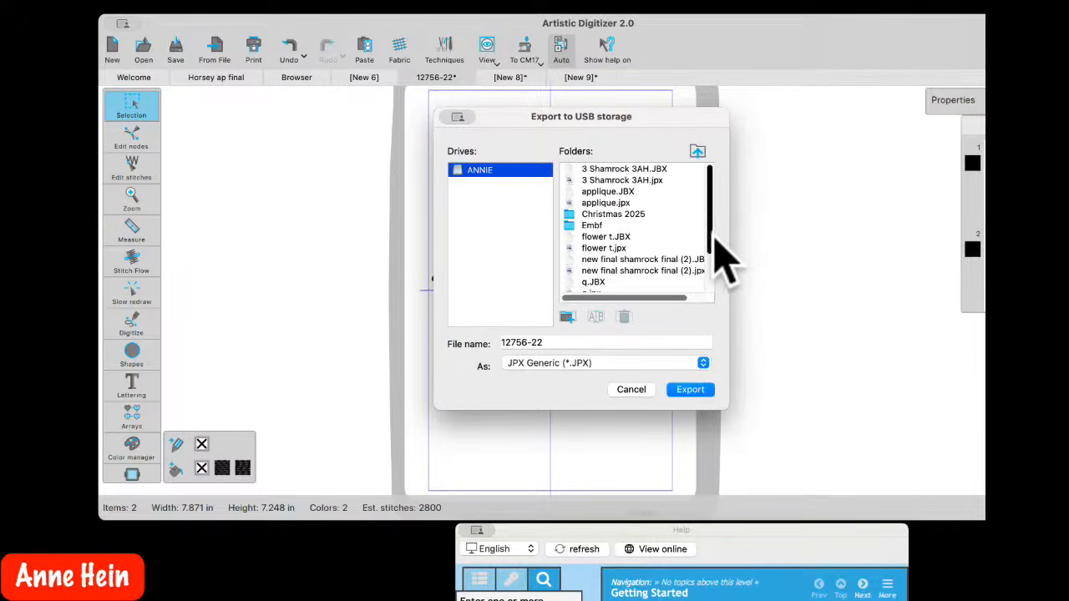
pyautogui.moveTo(711, 238); pyautogui.dragTo(714, 212)
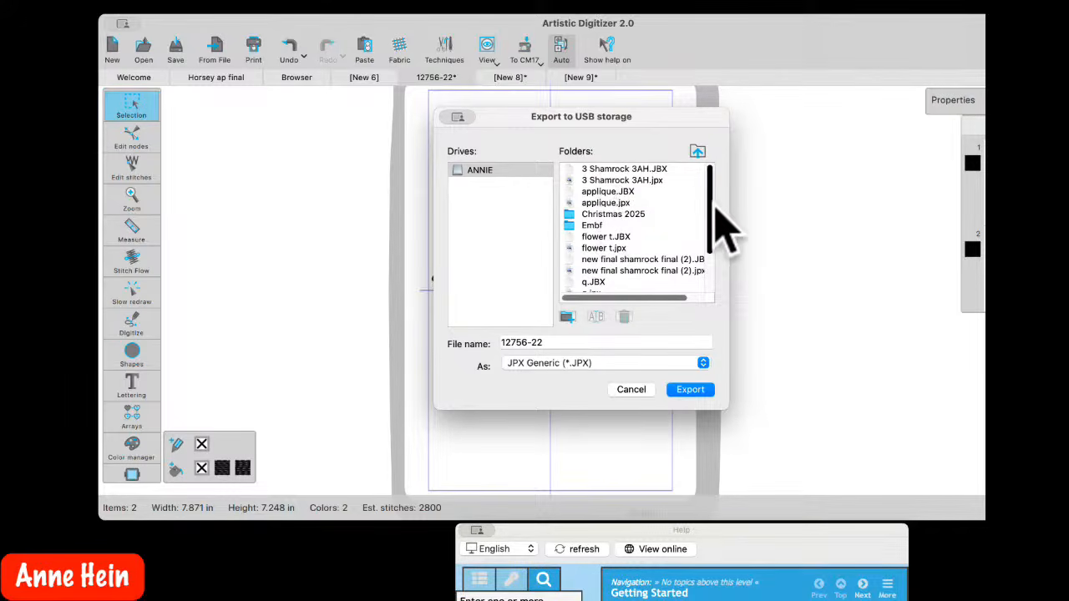
pyautogui.moveTo(710, 205); pyautogui.dragTo(719, 274)
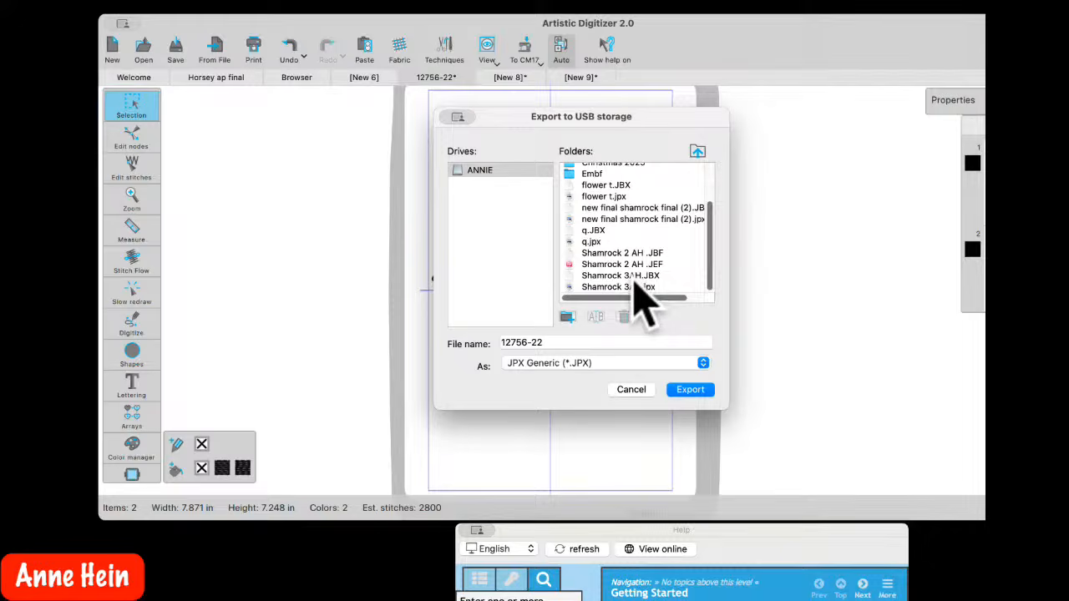
pyautogui.moveTo(711, 235); pyautogui.dragTo(702, 147)
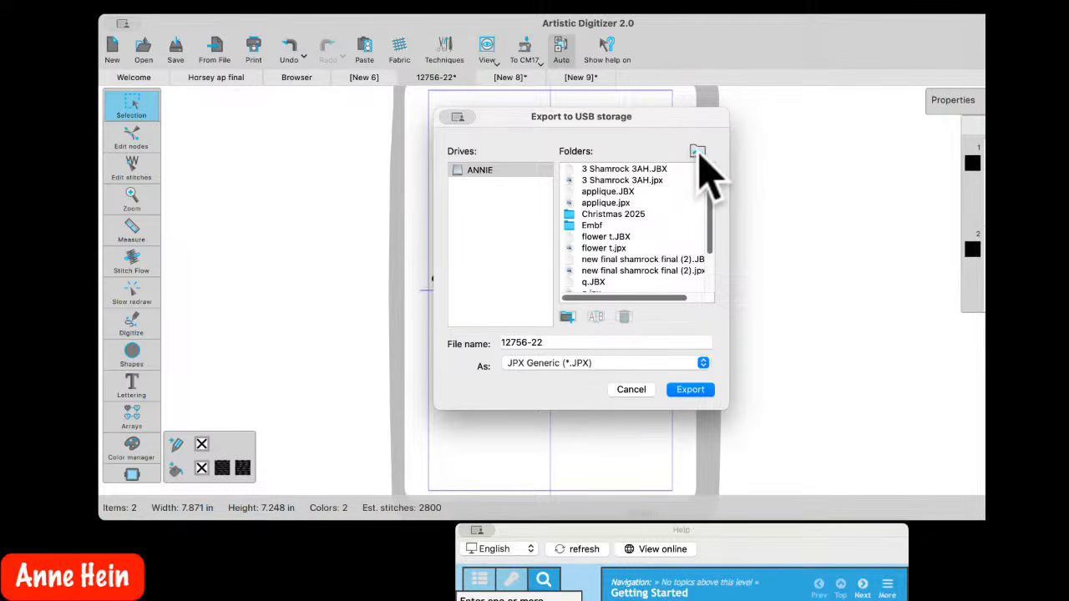
pyautogui.click(697, 151)
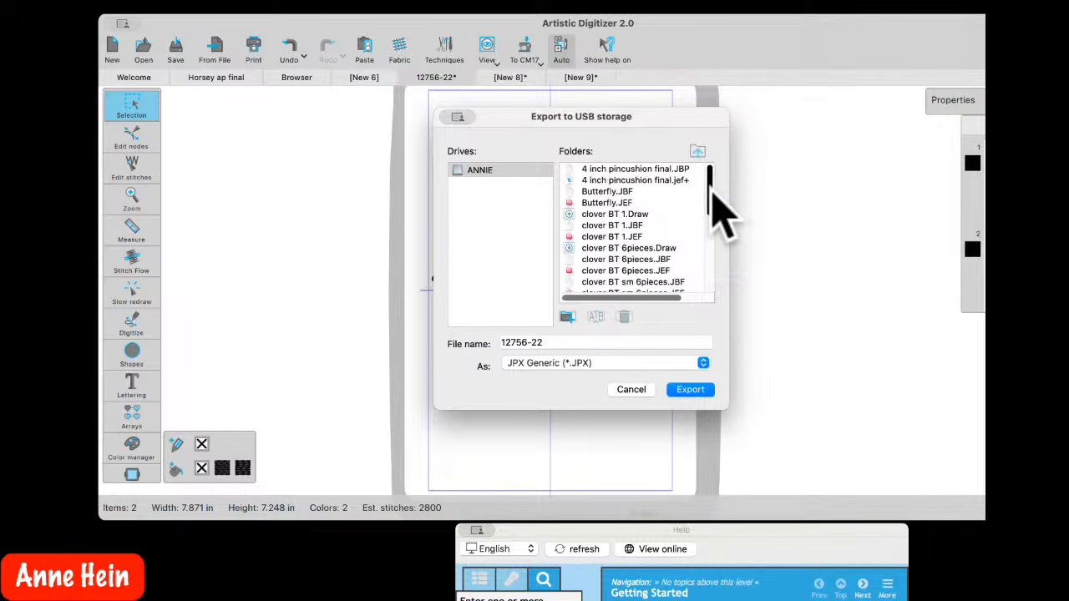
pyautogui.moveTo(710, 180); pyautogui.dragTo(713, 227)
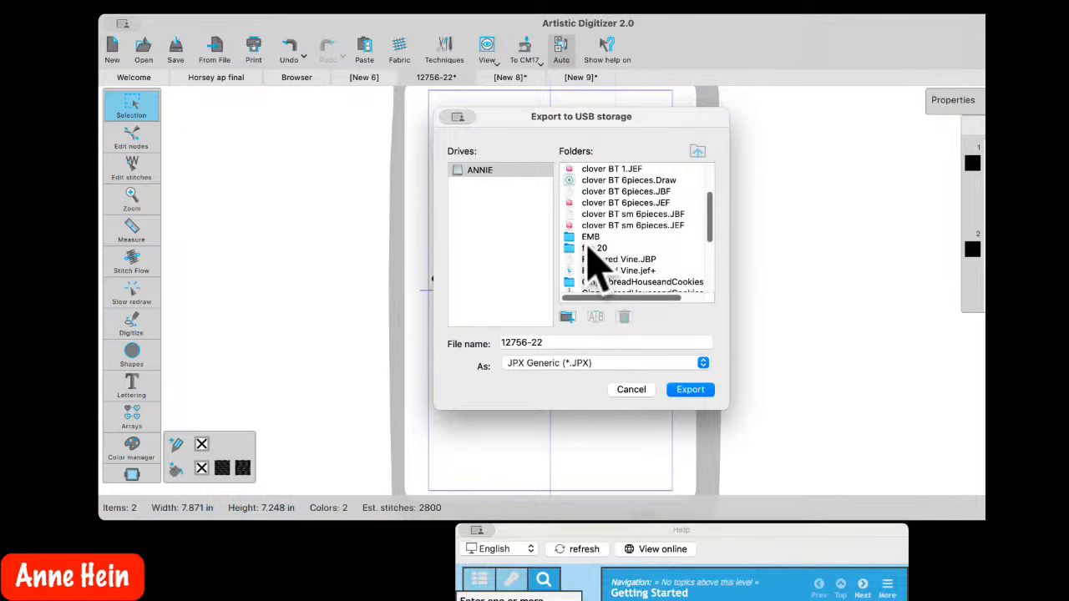
# Review the USB export formats, keep JPX Generic (*.JPX), and cancel the export
pyautogui.click(703, 363)
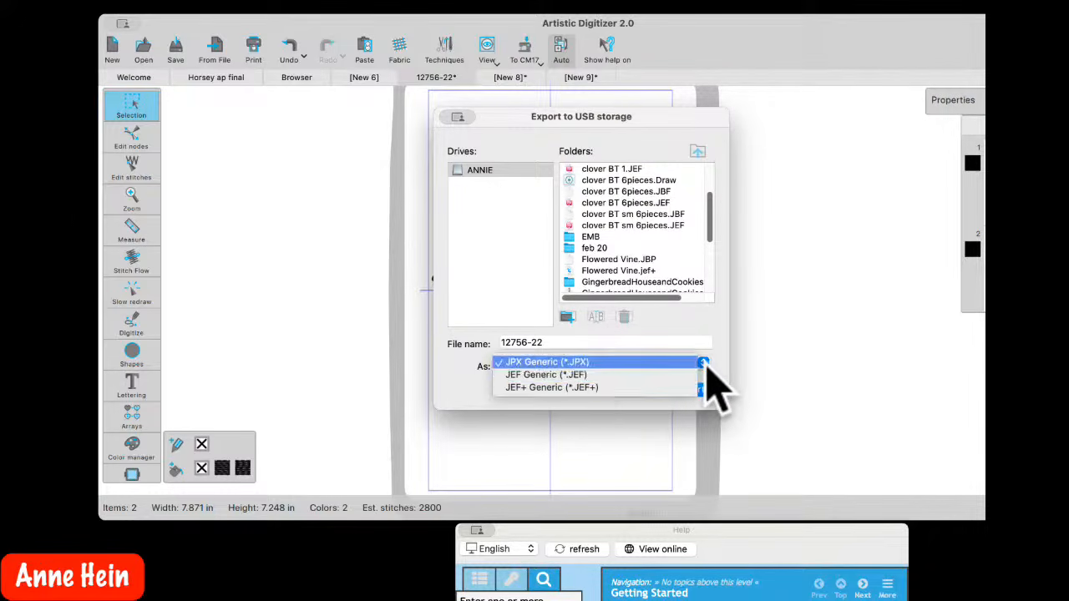
pyautogui.click(599, 365)
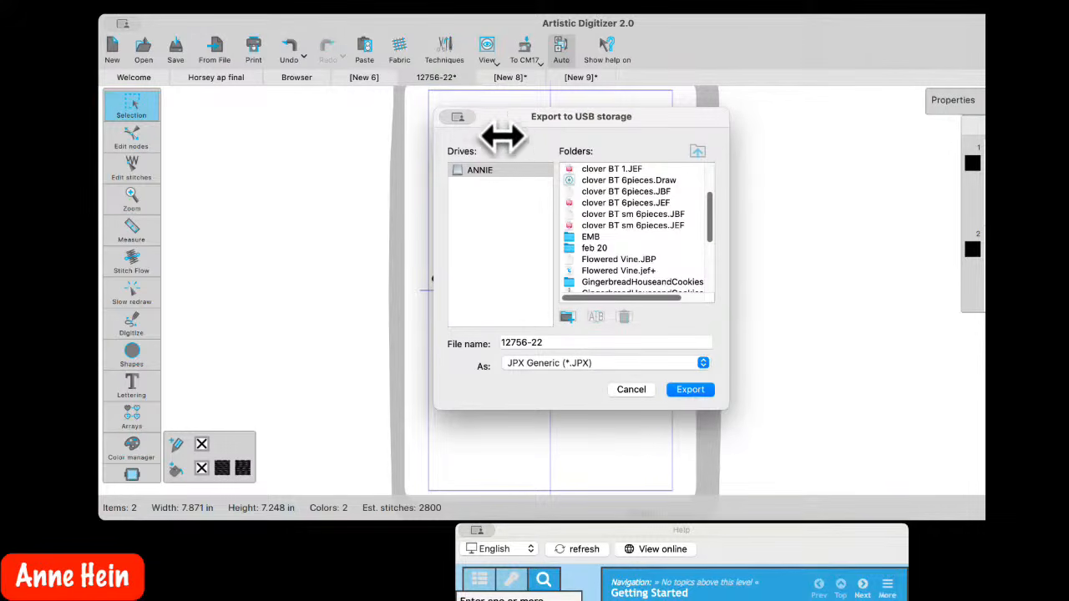
pyautogui.click(632, 389)
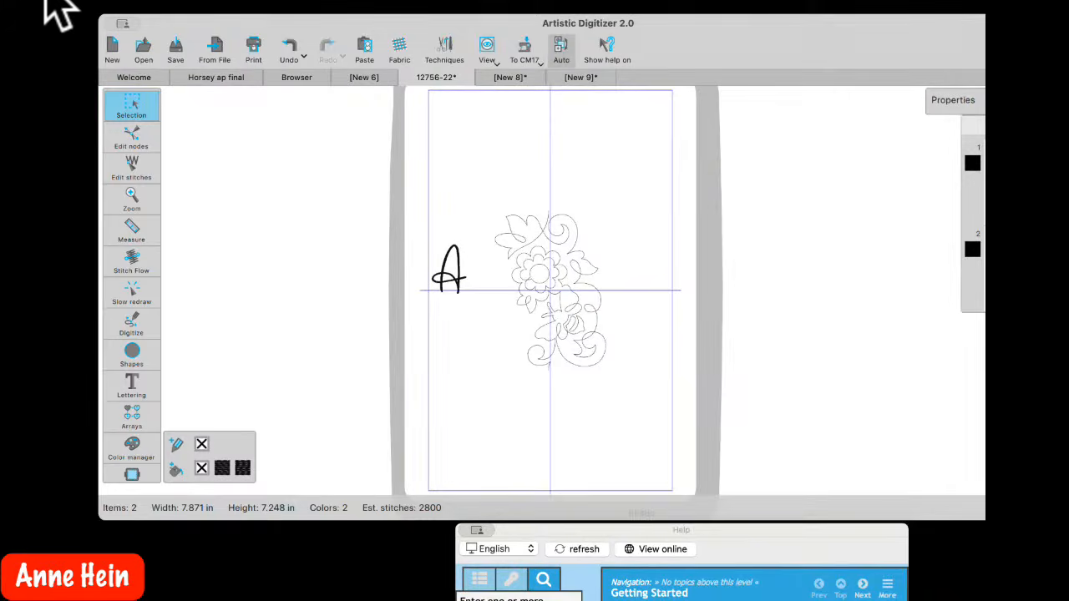
# Review the file formats offered when saving the 12756-22 design, keep Design Files (*.Draw), and cancel the save
pyautogui.click(92, 70)
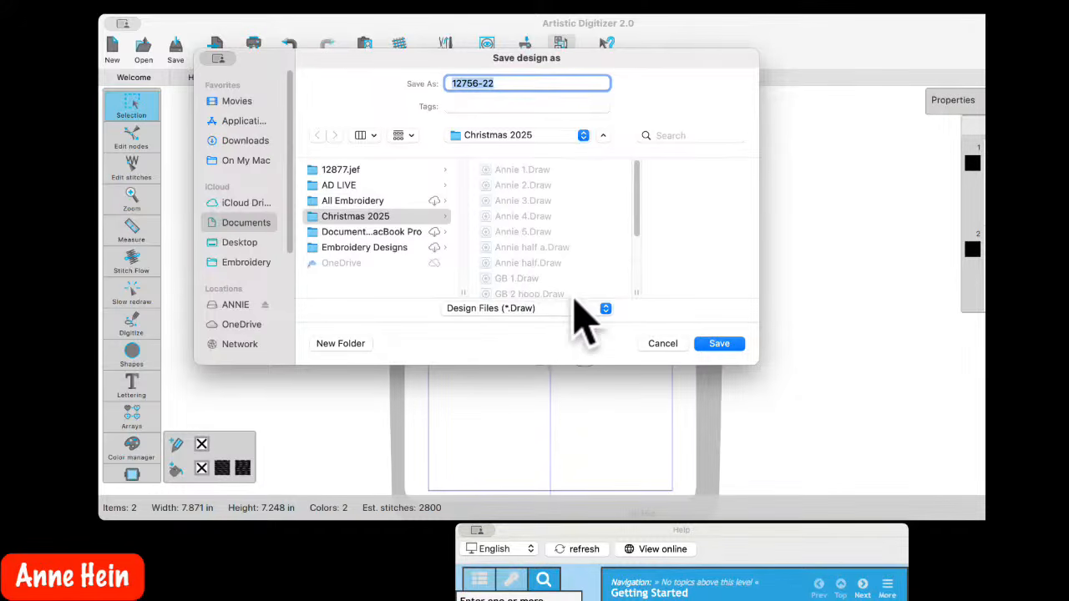
pyautogui.click(606, 311)
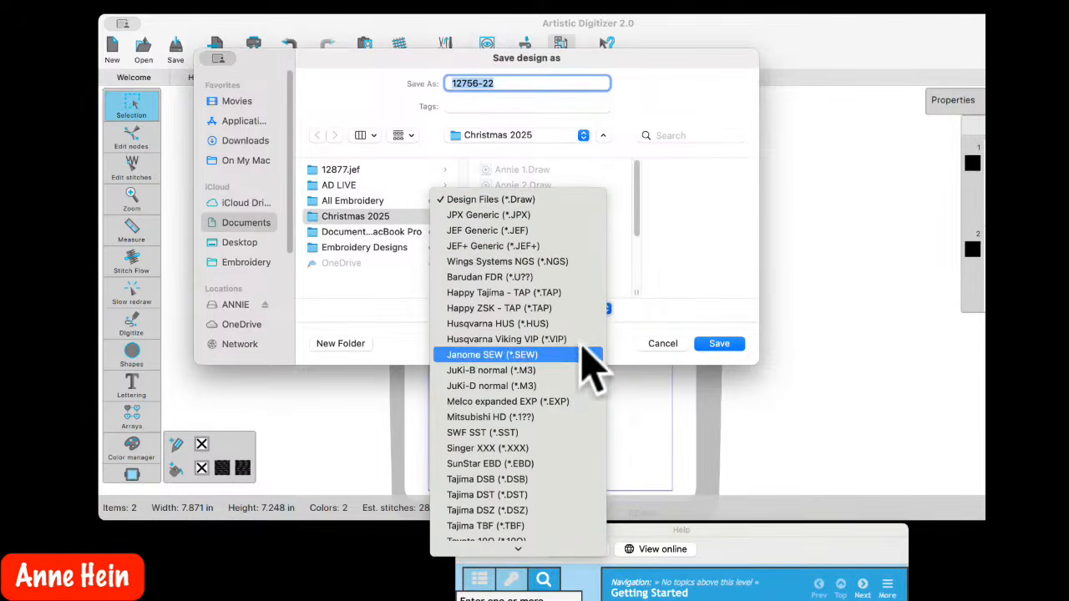
pyautogui.scroll(-2, 576, 326)
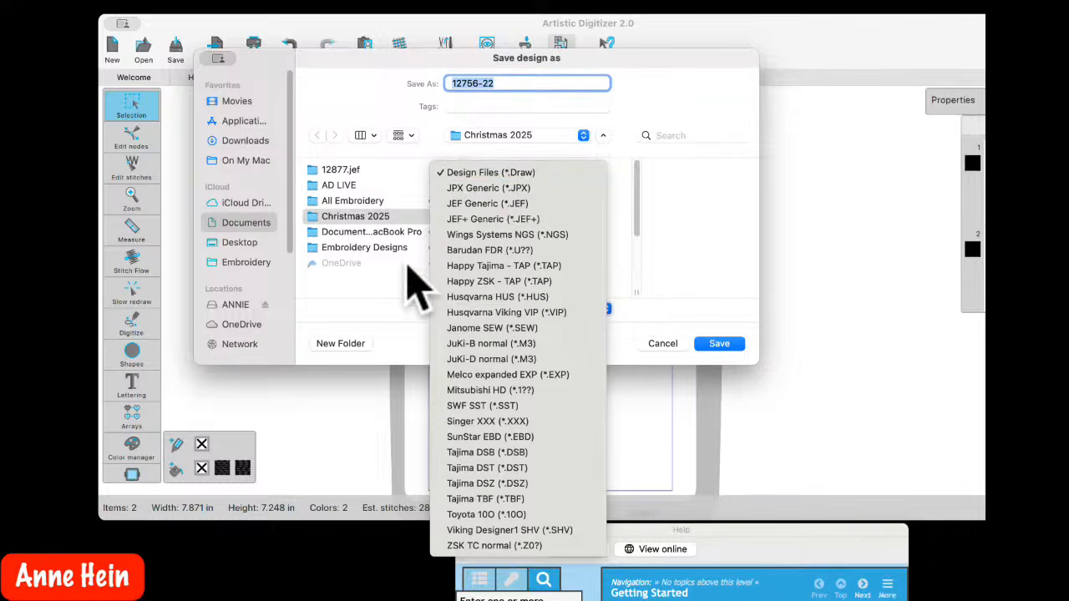
pyautogui.click(417, 371)
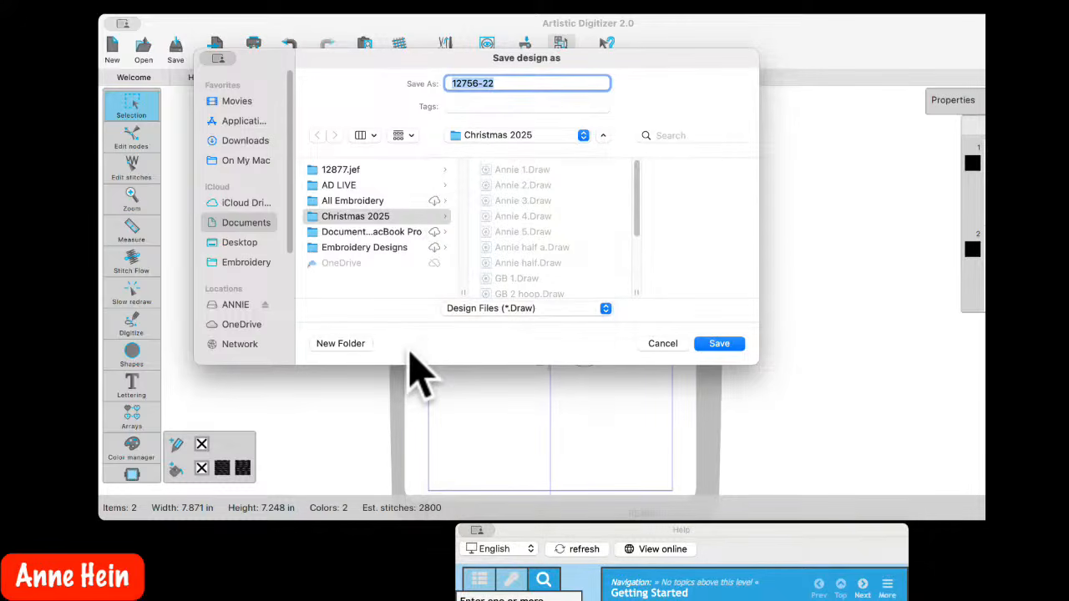
pyautogui.click(668, 343)
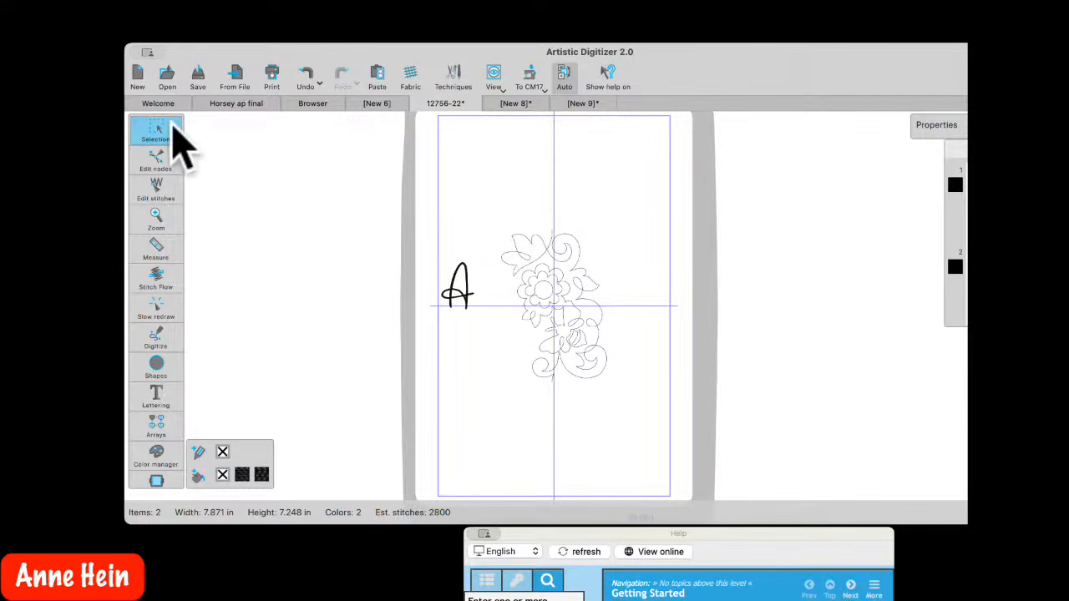
# Browse the EMB folder on the CM17's built-in drive as a destination for 12756-22, and cancel the transfer
pyautogui.click(260, 135)
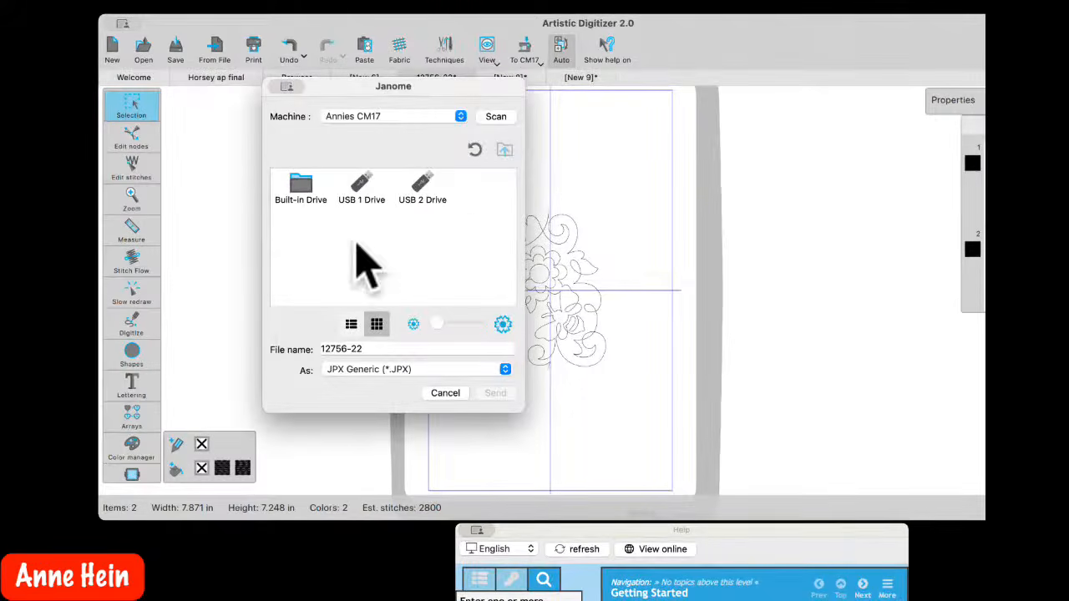
pyautogui.click(304, 192)
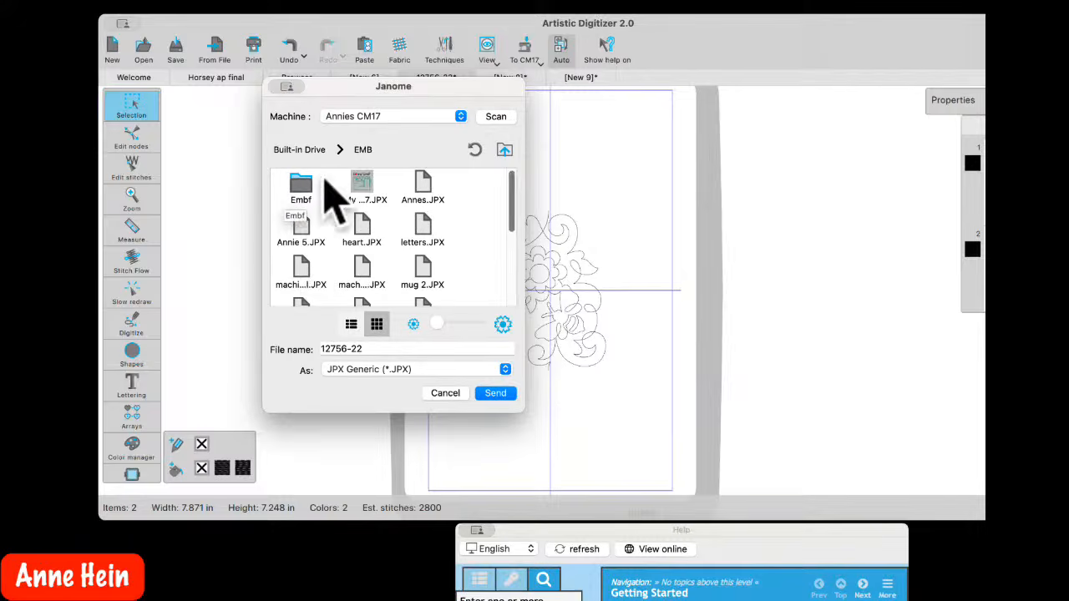
pyautogui.moveTo(513, 239); pyautogui.dragTo(522, 205)
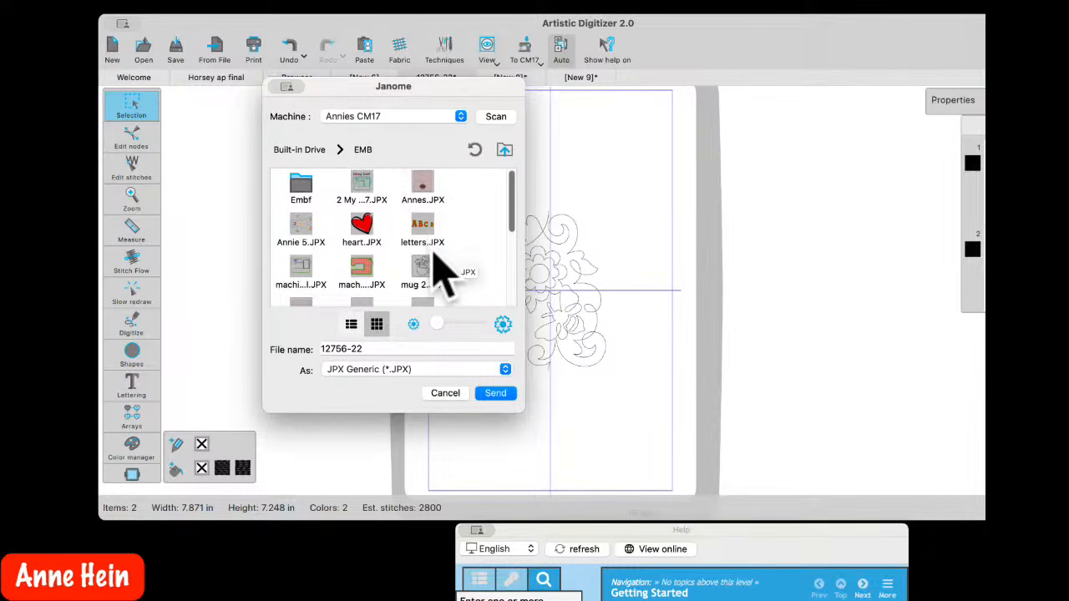
pyautogui.click(444, 393)
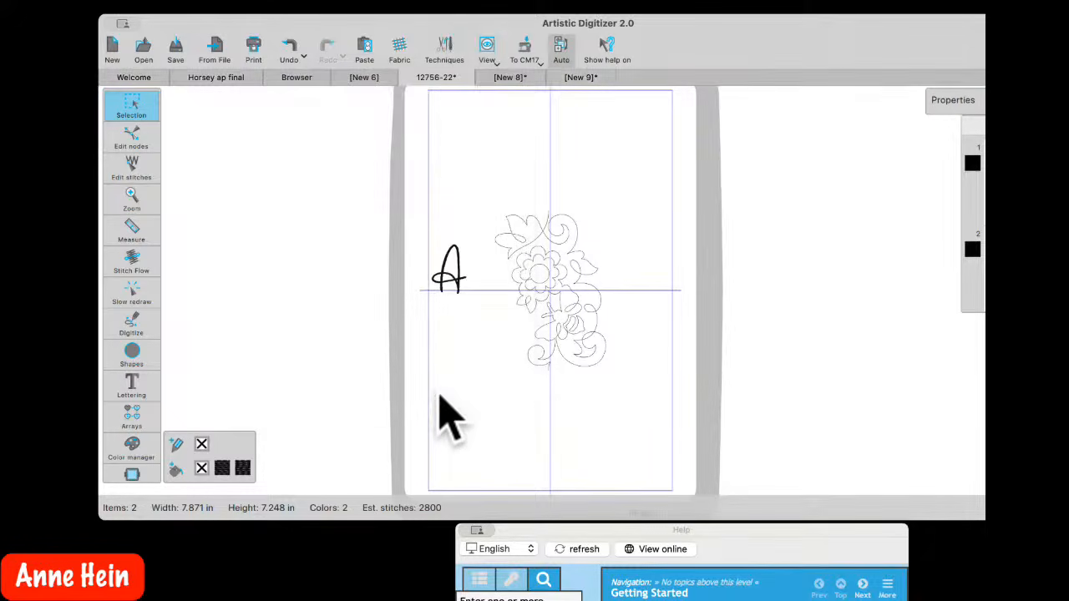
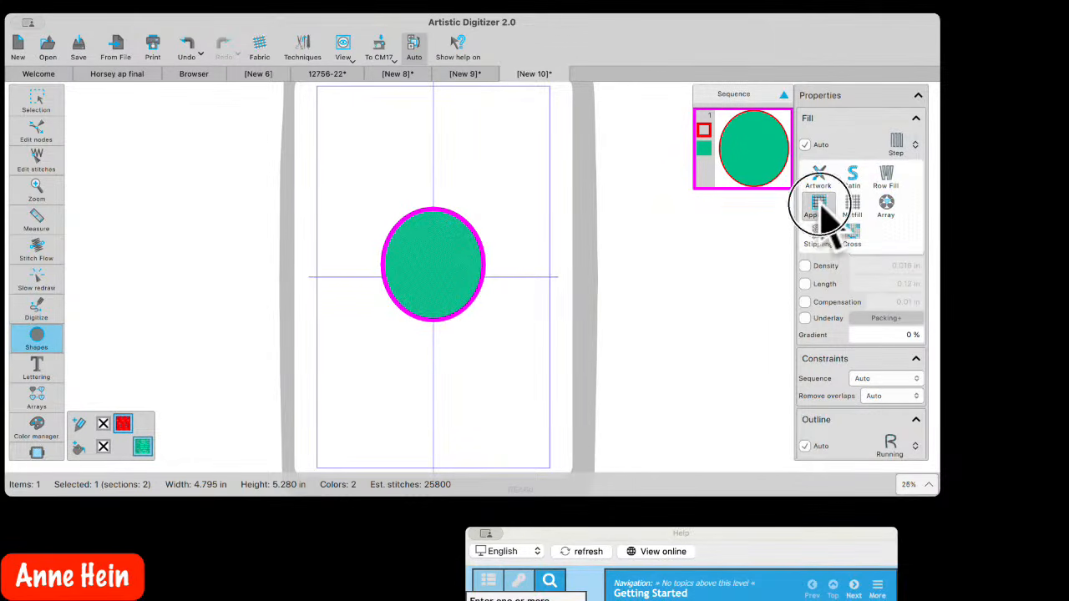
# Set the green oval's fill to Applique, deselect it and inspect the fabric texture up close
pyautogui.click(819, 204)
pyautogui.scroll(5, 434, 292)
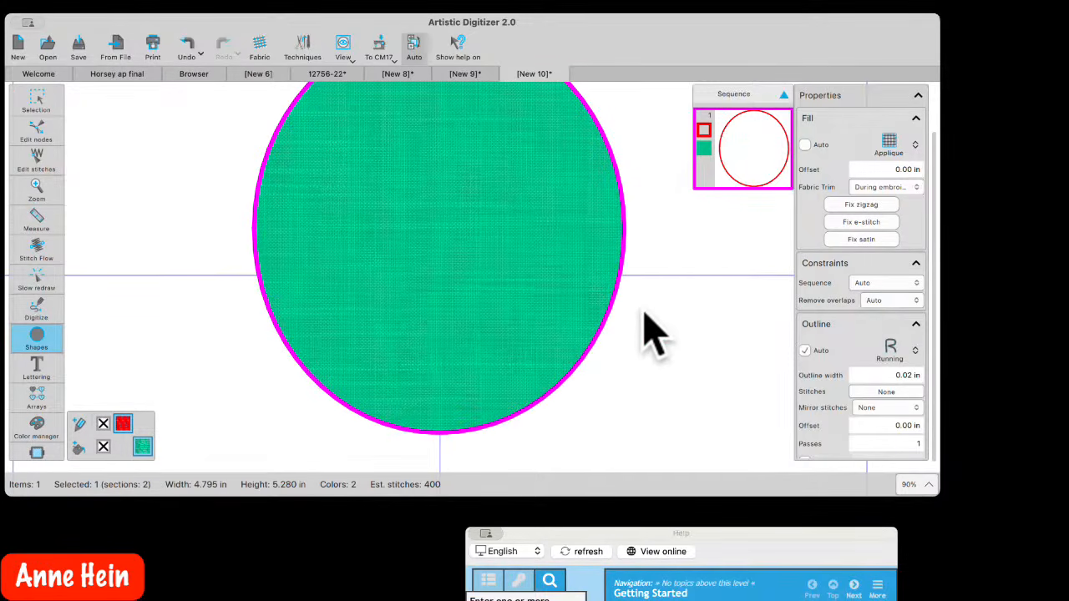
pyautogui.click(36, 103)
pyautogui.click(174, 242)
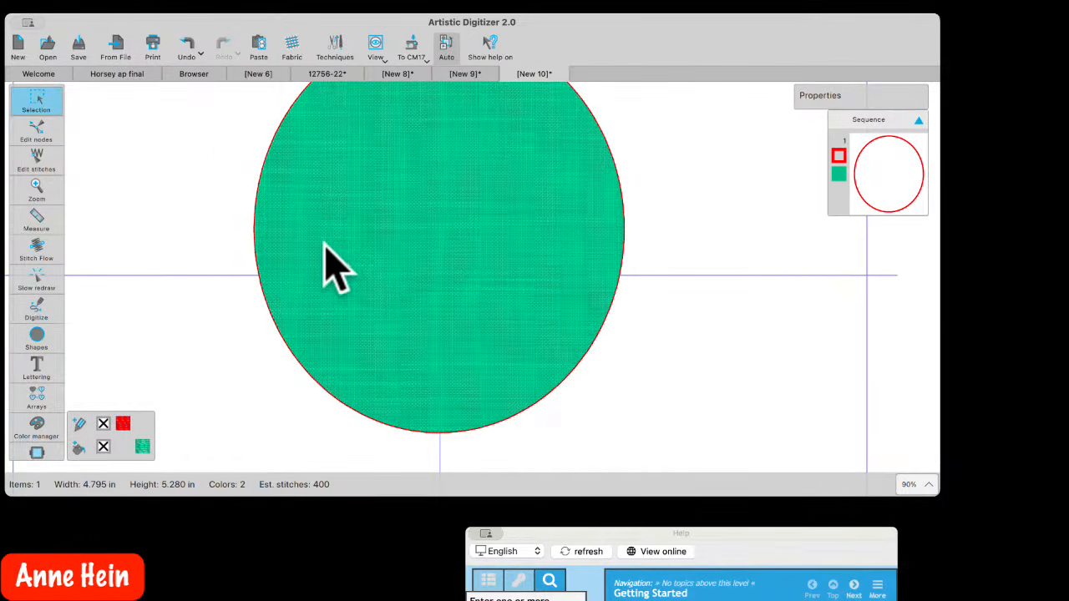
pyautogui.scroll(2, 375, 272)
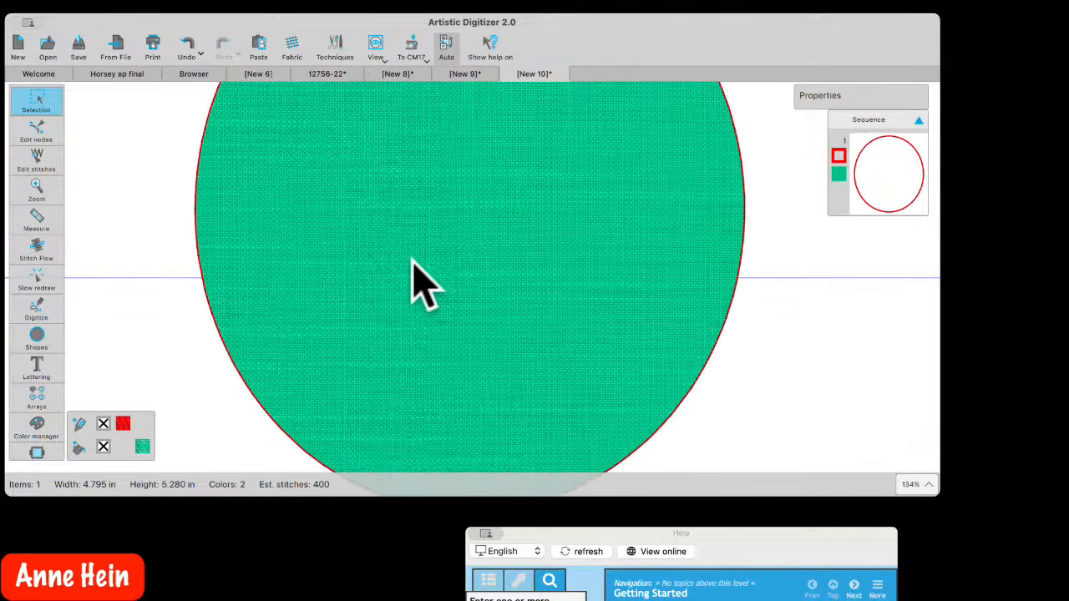
pyautogui.scroll(-3, 422, 288)
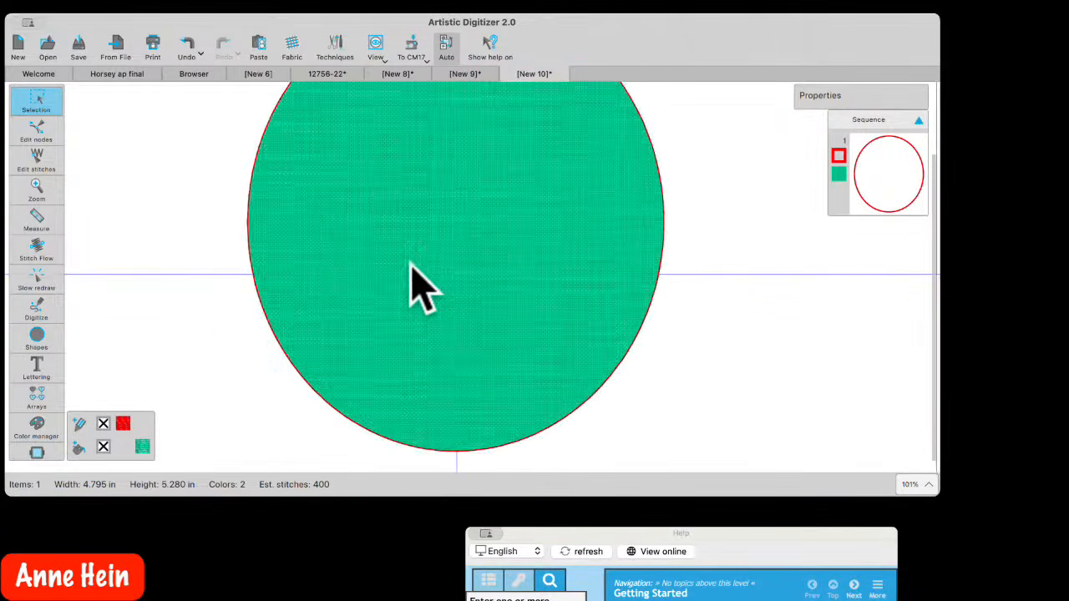
# Apply Fix satin to the applique oval's edge, review the Fabric Trim options while keeping During embroidery, and deselect the oval
pyautogui.click(897, 196)
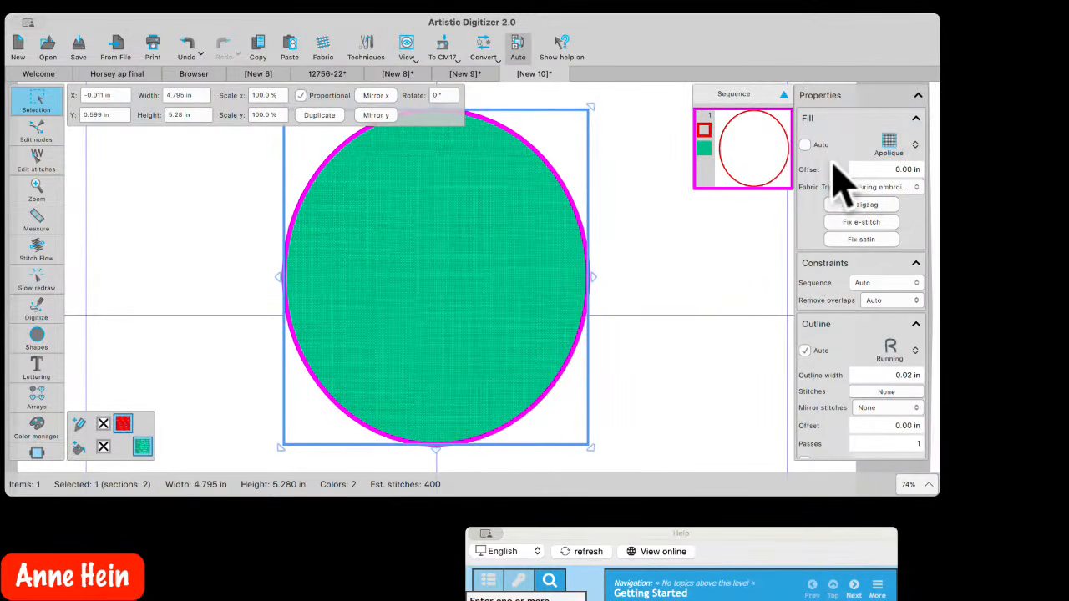
pyautogui.click(862, 240)
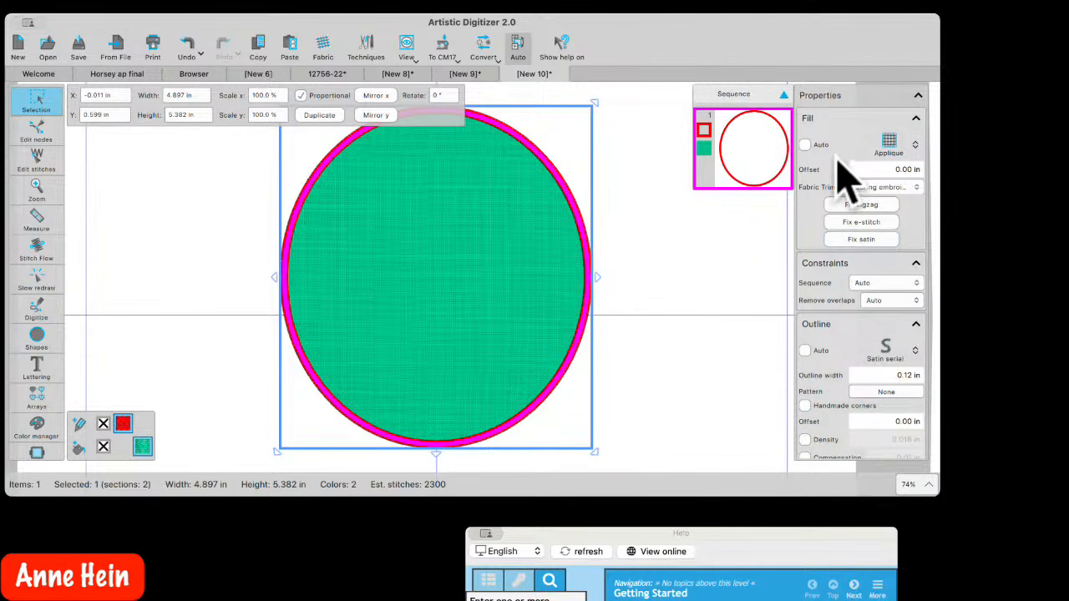
pyautogui.click(917, 187)
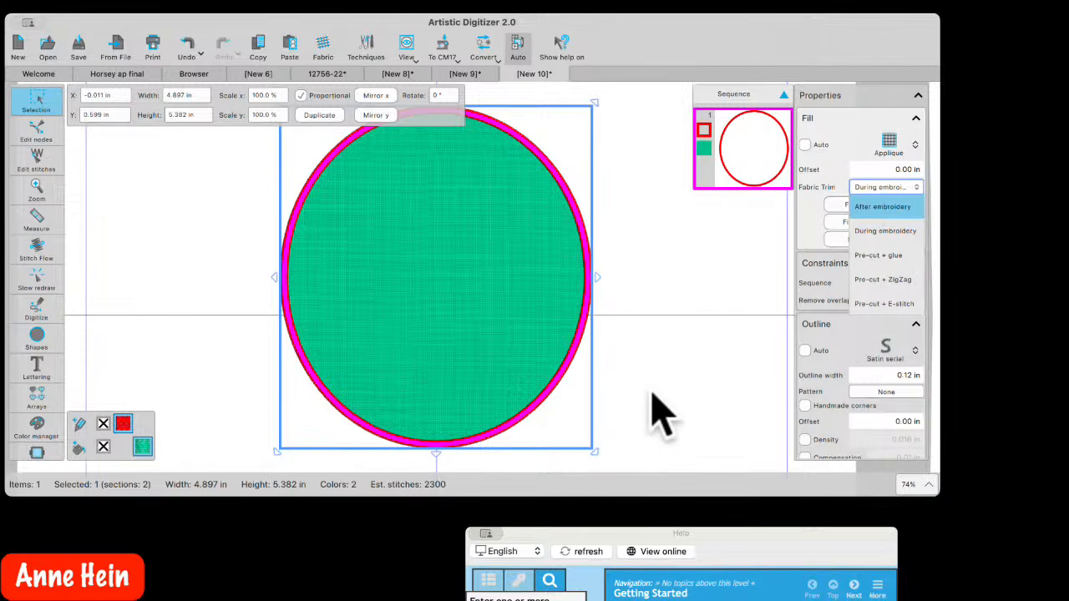
pyautogui.click(642, 357)
pyautogui.click(645, 365)
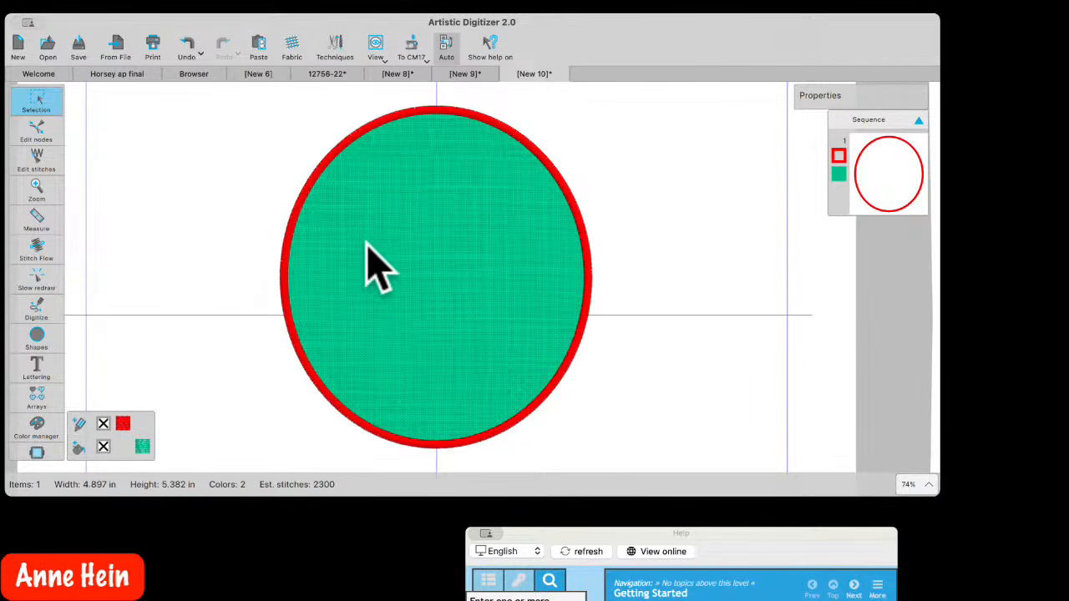
pyautogui.click(38, 308)
pyautogui.click(91, 306)
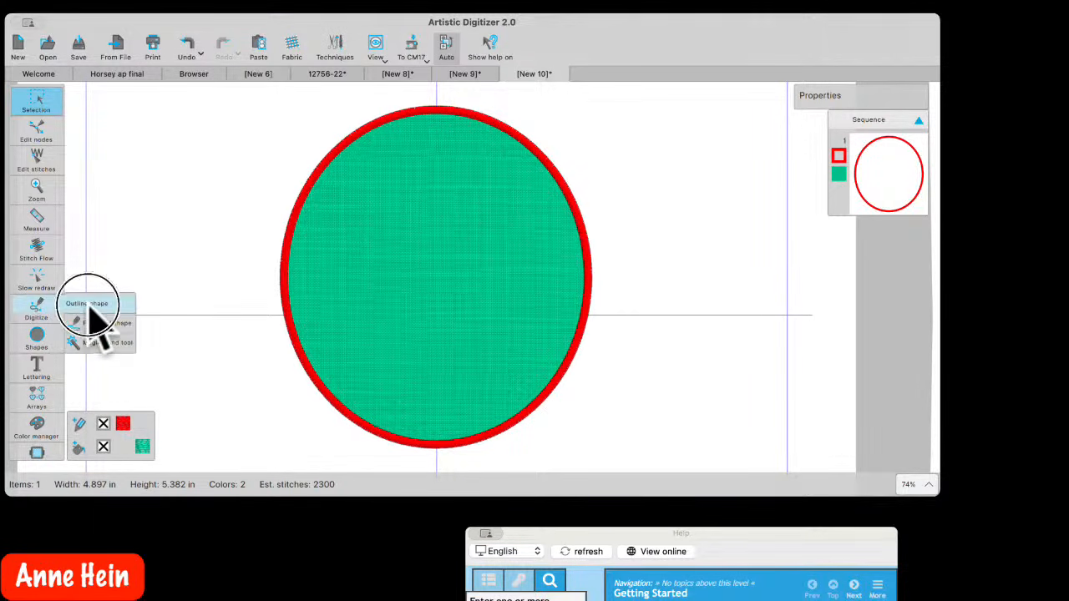
pyautogui.click(322, 271)
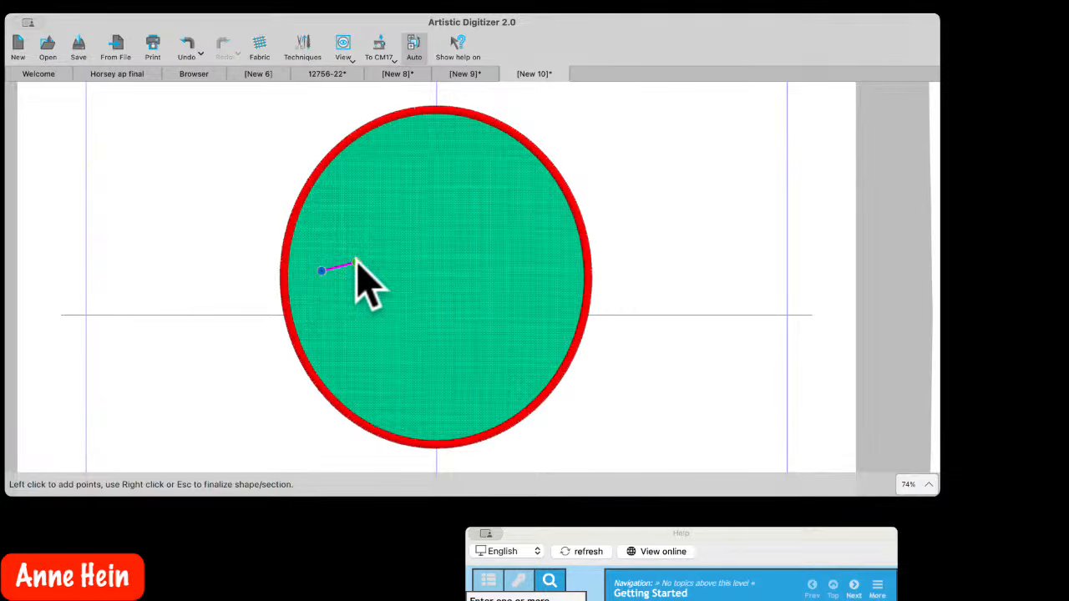
pyautogui.press('Escape')
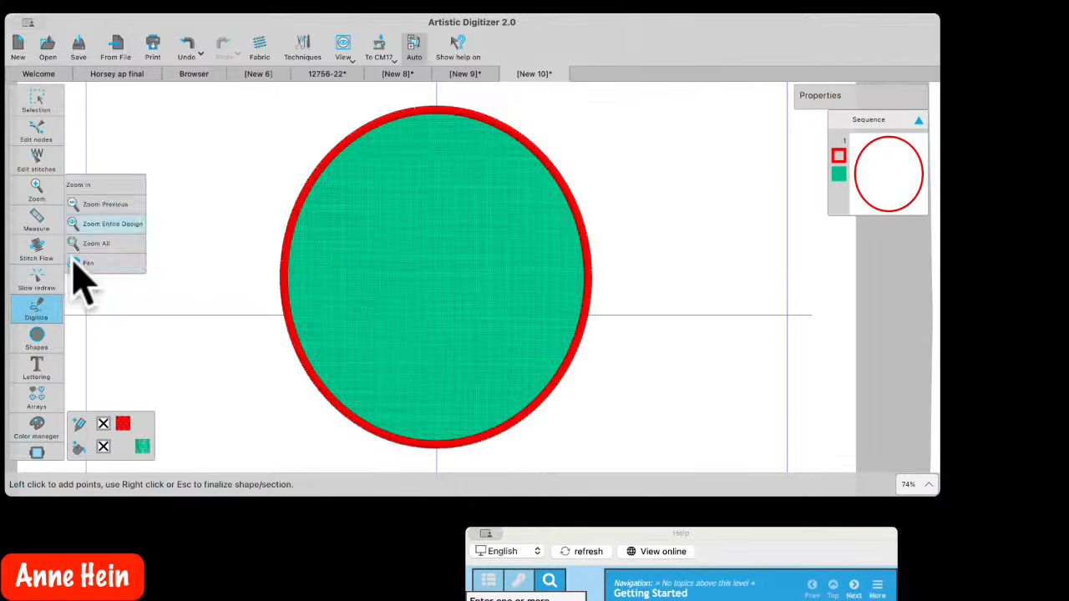
# Add BACK TO SCHOOL as BubbleGum lettering at font size 20.0, starting inside the oval's left edge above the horizontal centre line
pyautogui.moveTo(35, 357)
pyautogui.click(67, 366)
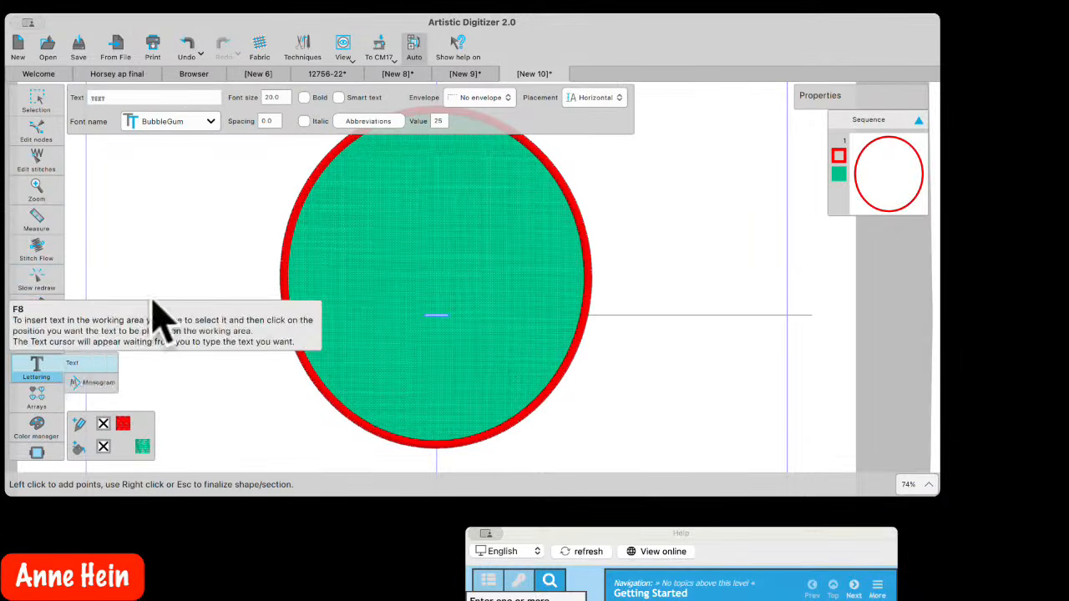
pyautogui.click(325, 263)
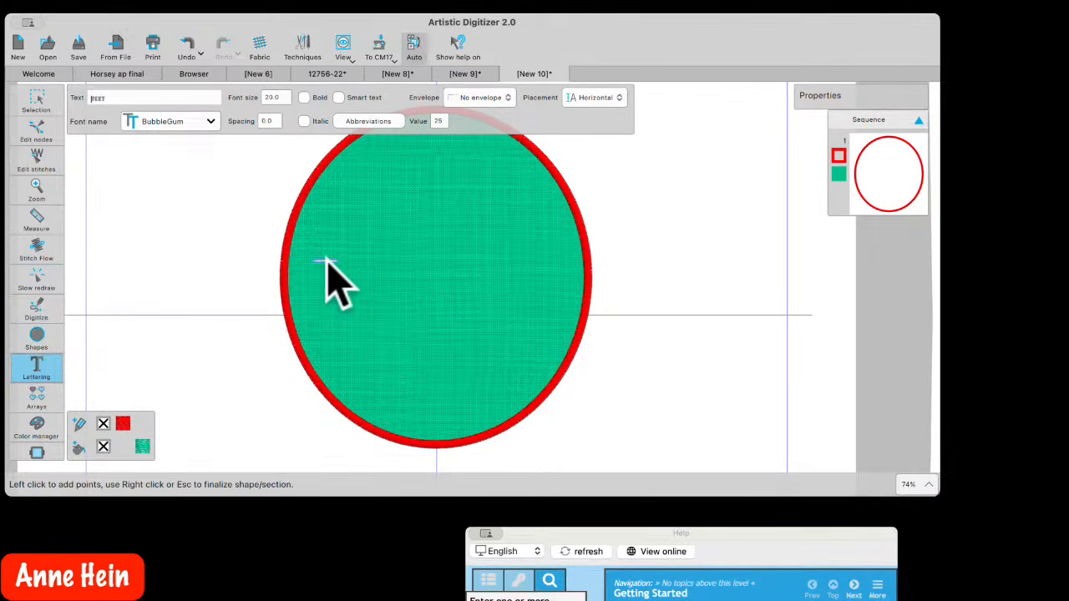
pyautogui.write('B')
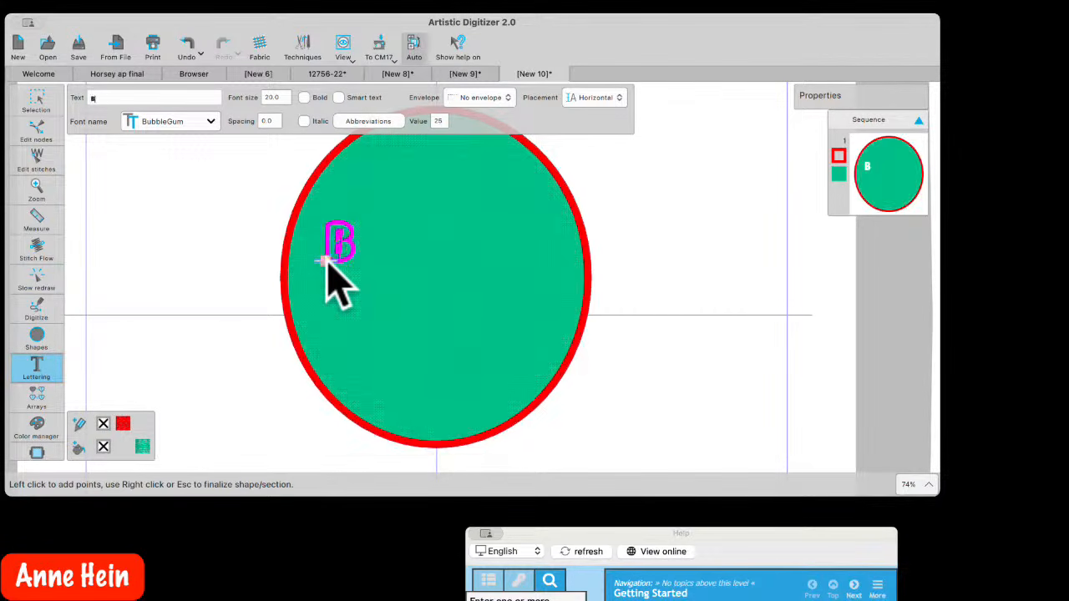
pyautogui.write('ACK')
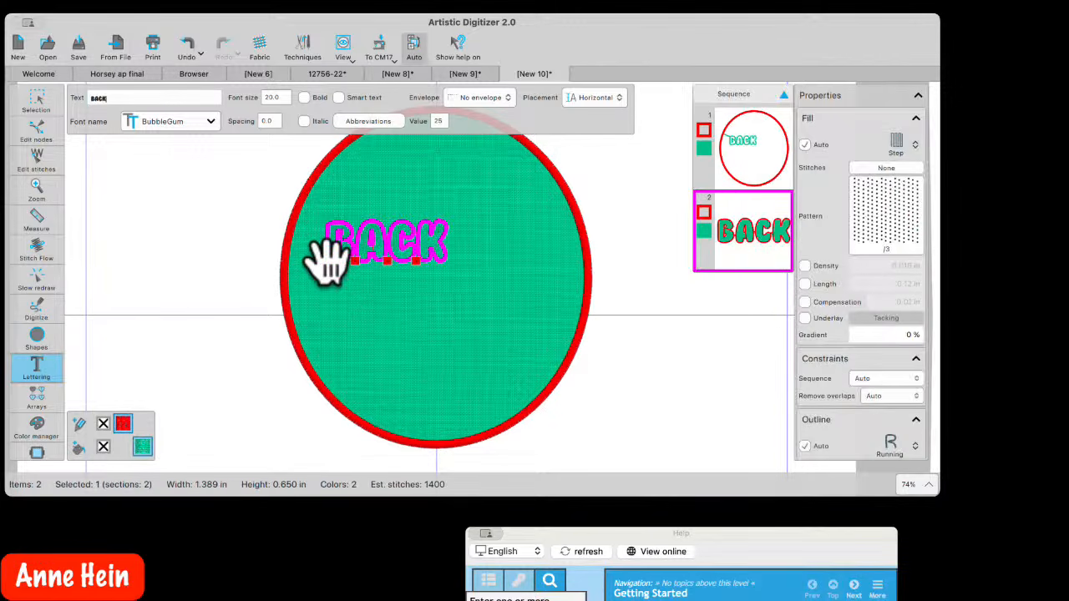
pyautogui.write(' TO SCHOOL')
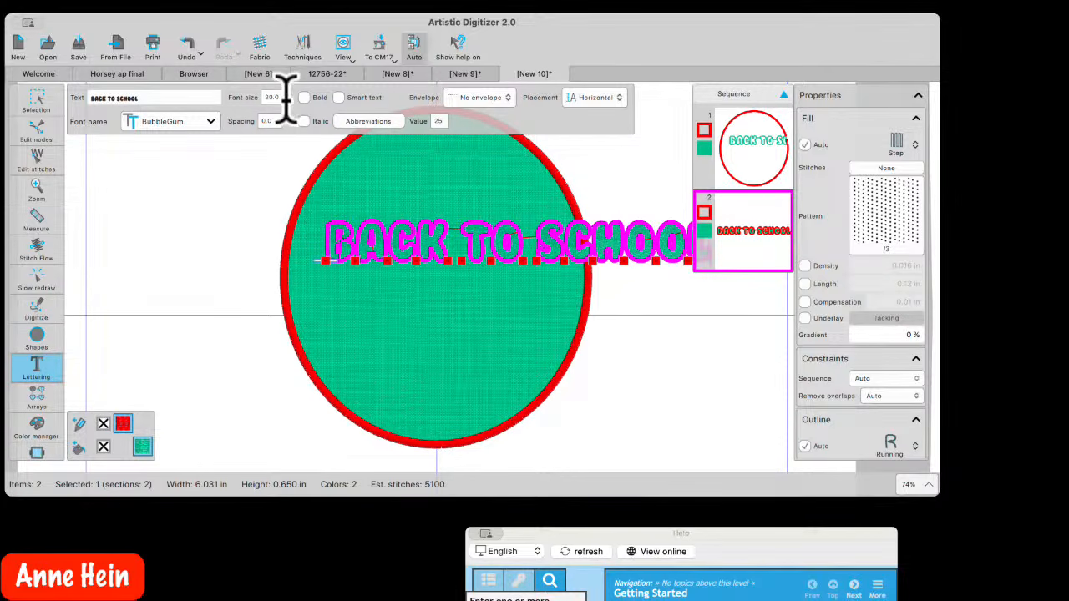
# Scale the BACK TO SCHOOL lettering proportionally to about 3.67 in wide to fit inside the oval, undoing the first, flipped resize
pyautogui.click(38, 101)
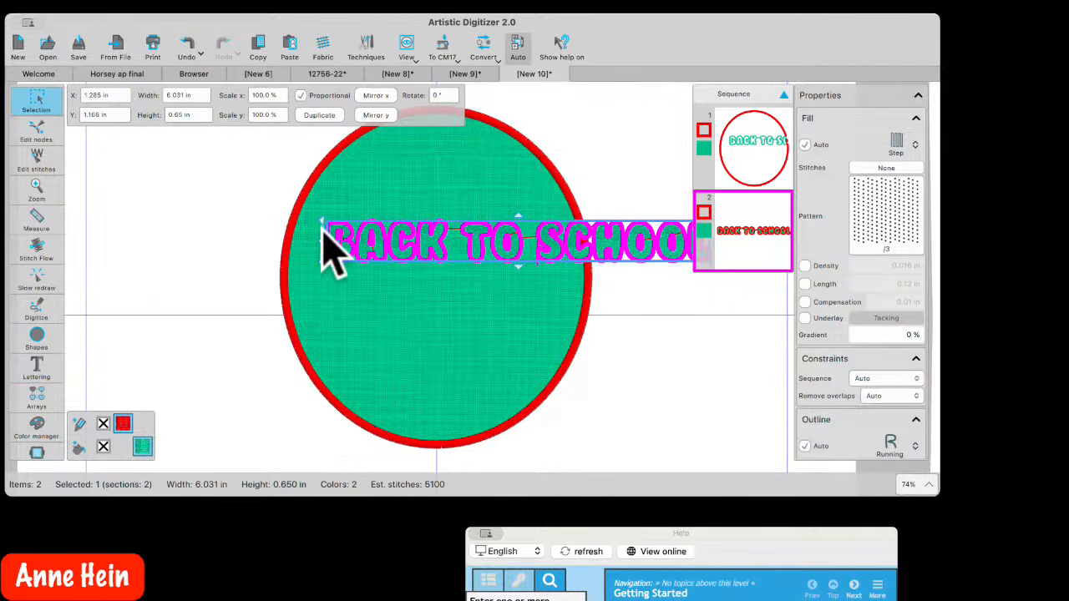
pyautogui.moveTo(301, 247); pyautogui.dragTo(509, 305)
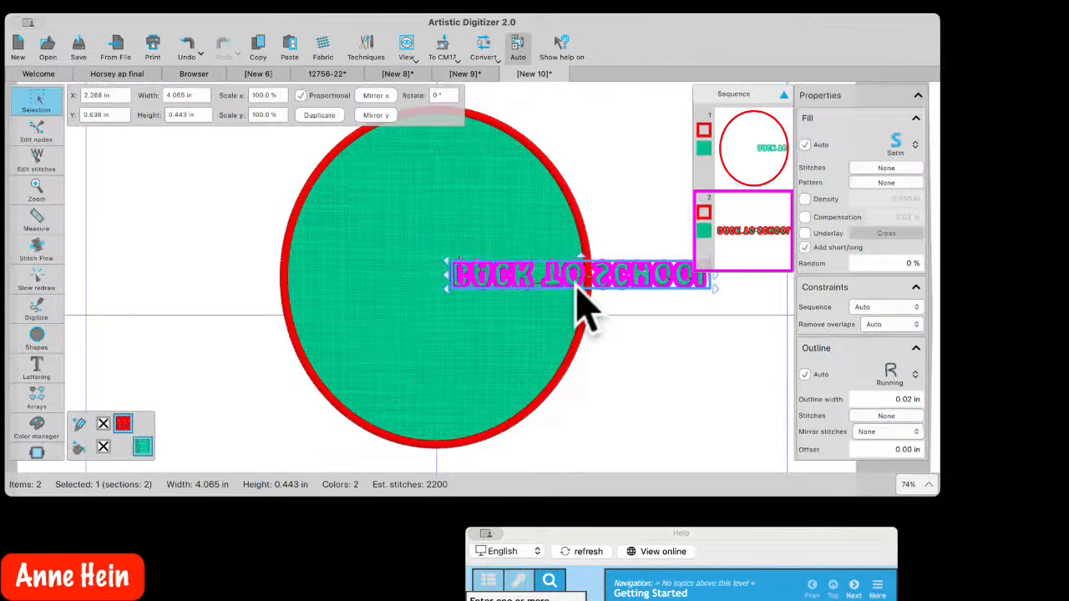
pyautogui.click(187, 50)
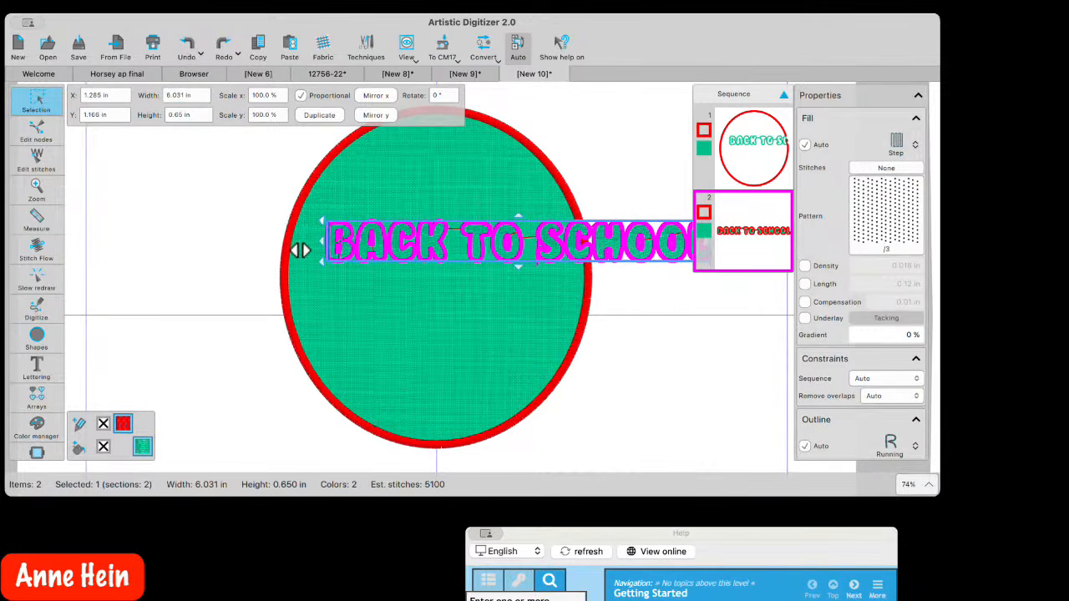
pyautogui.moveTo(301, 249); pyautogui.dragTo(369, 257)
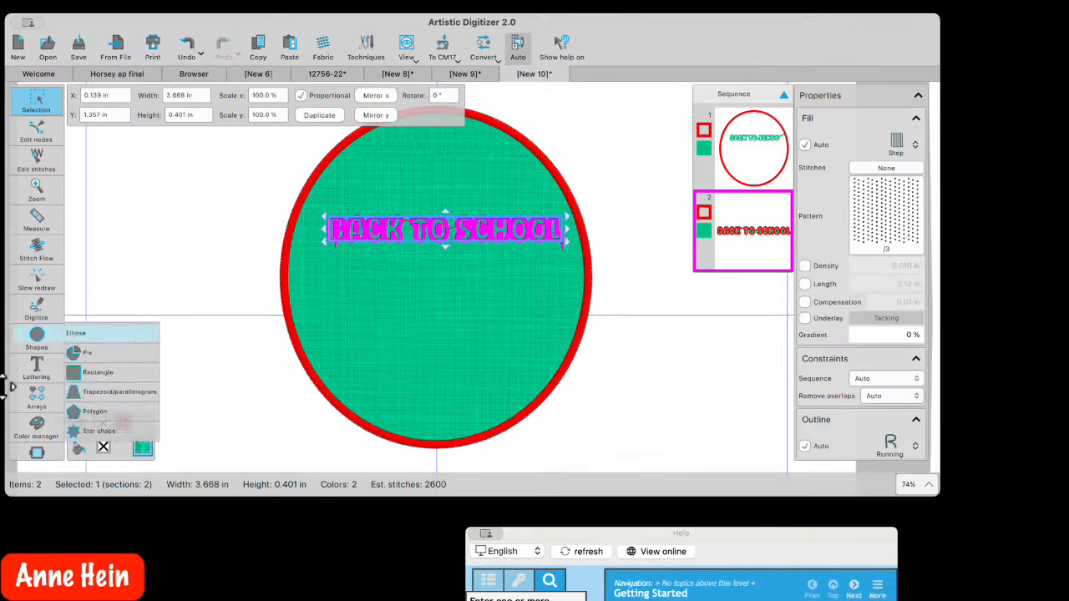
# Place the BACK TO SCHOOL lettering on an arc with Center text alignment, and return to the Selection tool
pyautogui.click(34, 374)
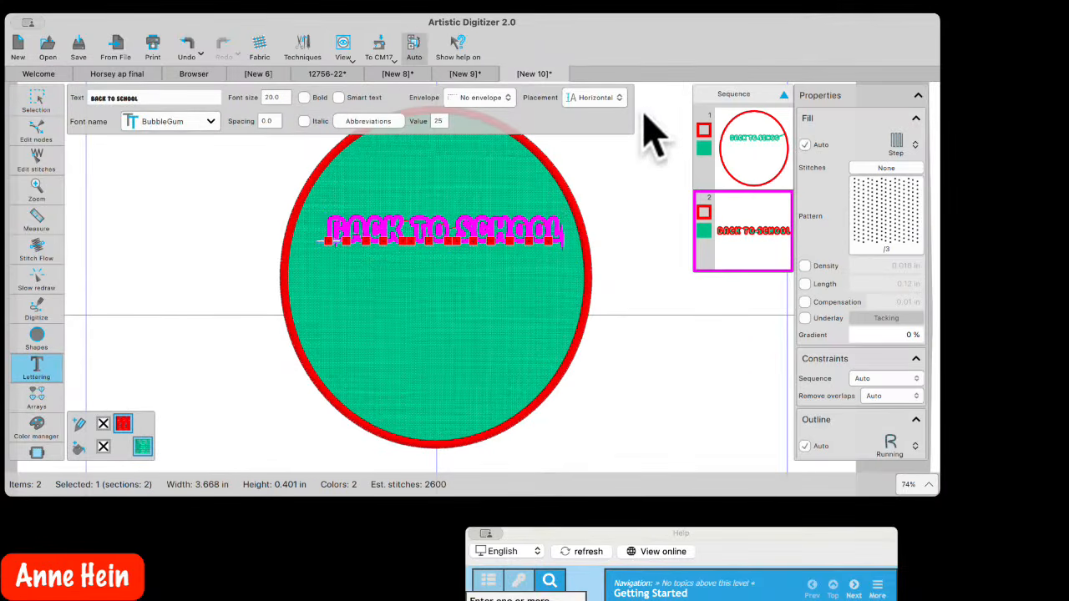
pyautogui.click(595, 99)
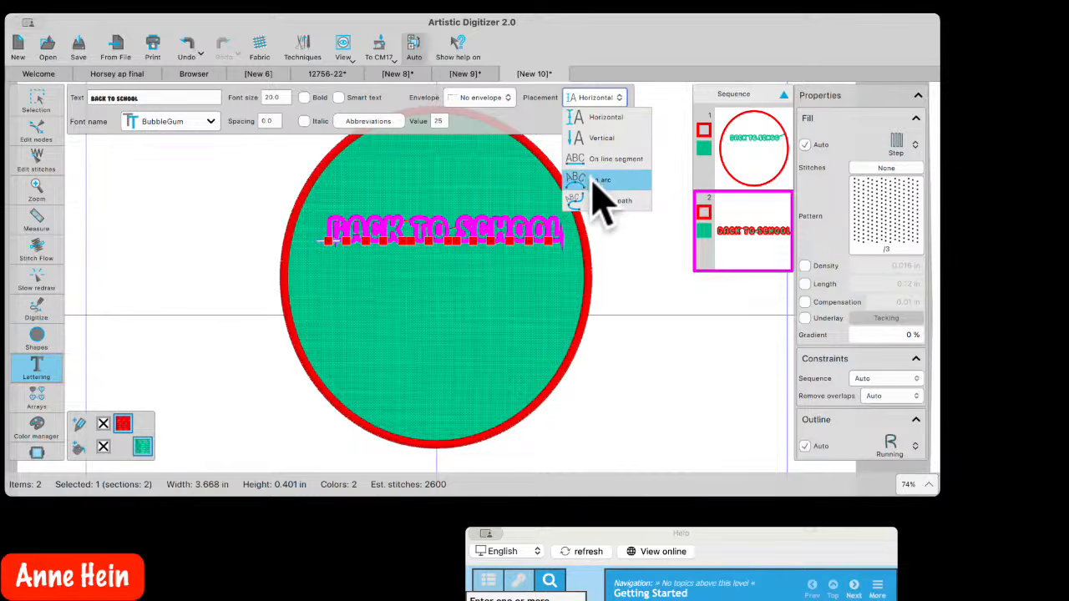
pyautogui.click(594, 181)
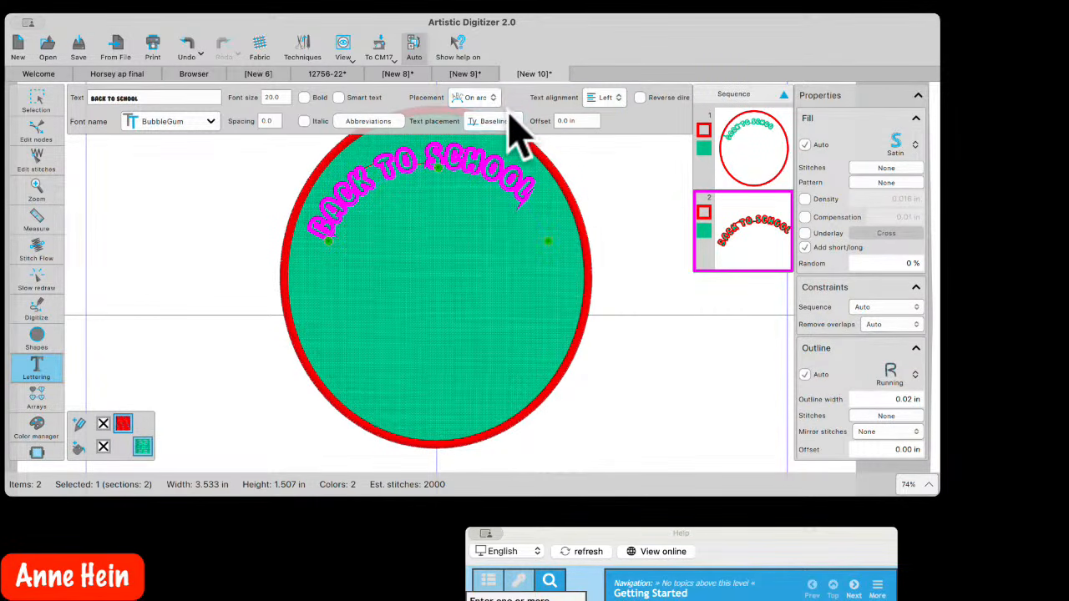
pyautogui.click(605, 97)
pyautogui.click(604, 139)
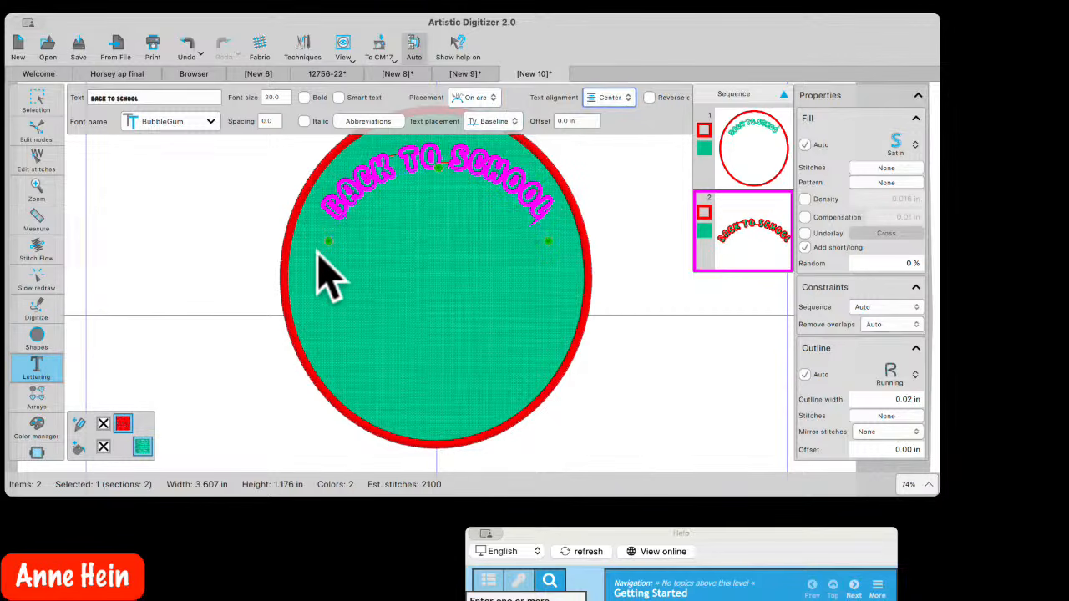
pyautogui.click(36, 102)
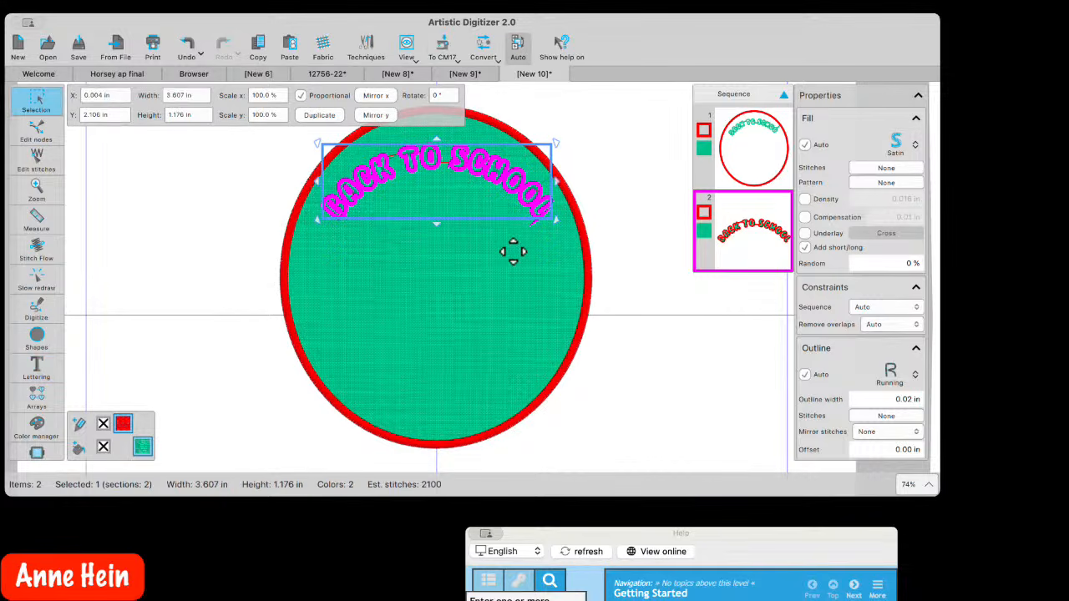
# Remove the outline from the BACK TO SCHOOL lettering and set its Remove overlaps option to Never
pyautogui.click(103, 423)
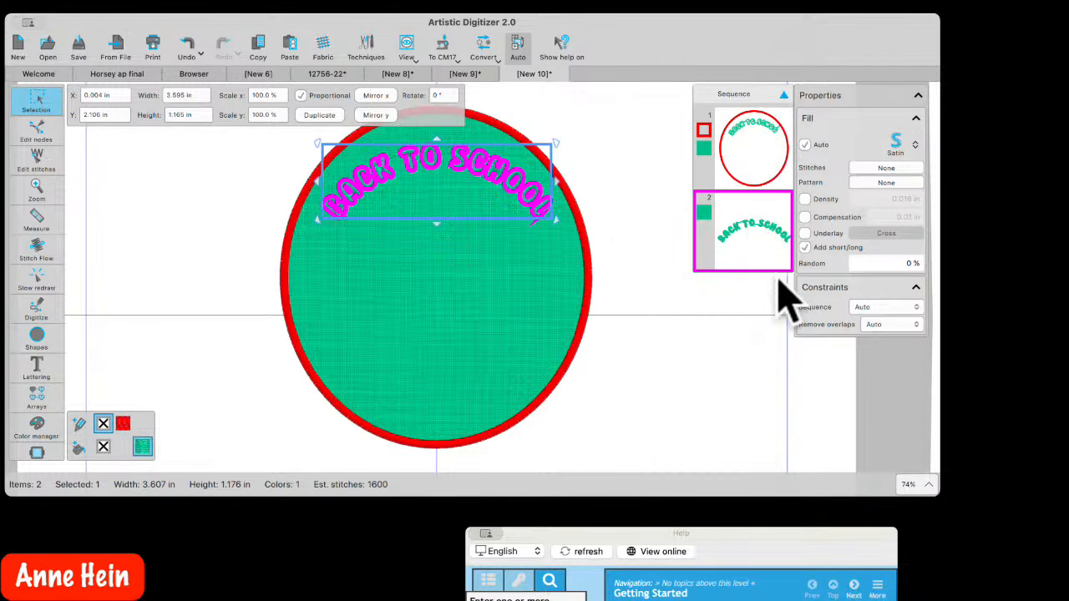
pyautogui.click(916, 325)
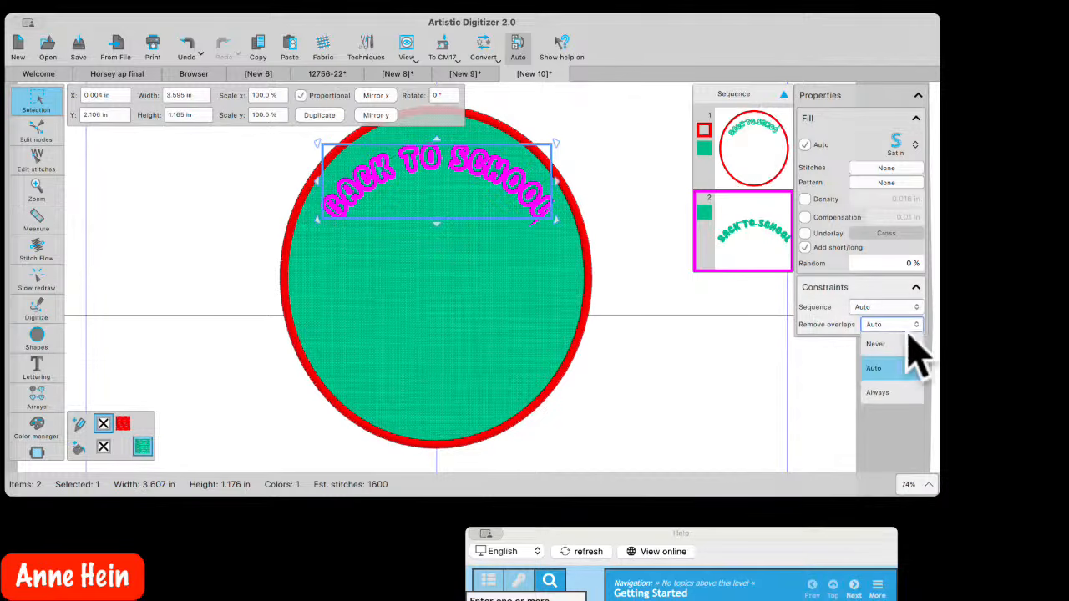
pyautogui.click(900, 343)
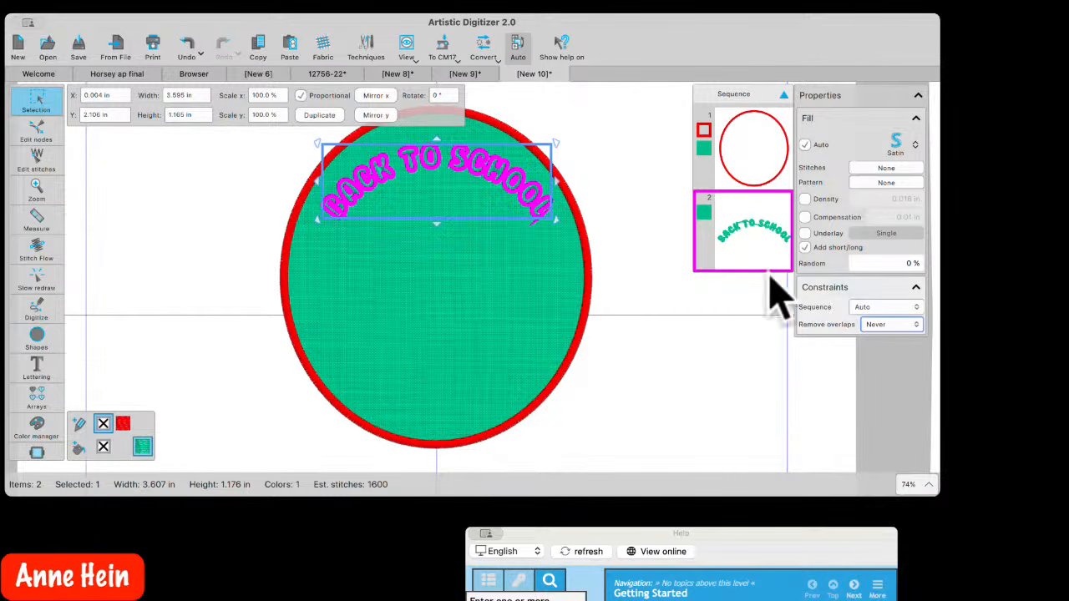
# Set Remove overlaps to Never for the applique oval and deselect it
pyautogui.click(762, 152)
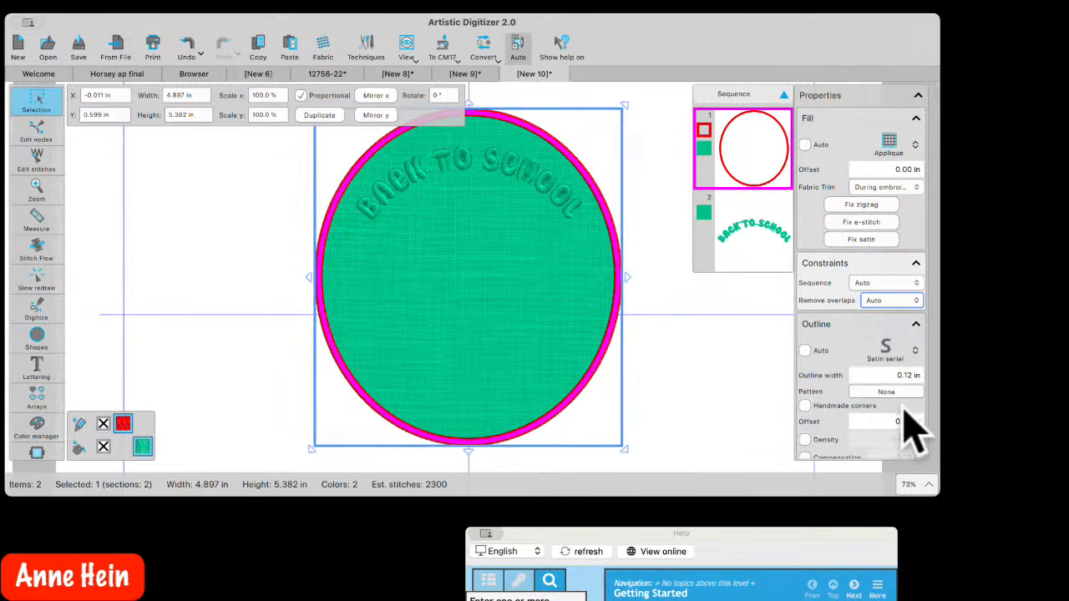
pyautogui.click(912, 302)
pyautogui.click(888, 319)
pyautogui.click(678, 351)
# Recolor the fill of the BACK TO SCHOOL lettering to 272 Old Gold from the JANOME palette and deselect it
pyautogui.click(519, 194)
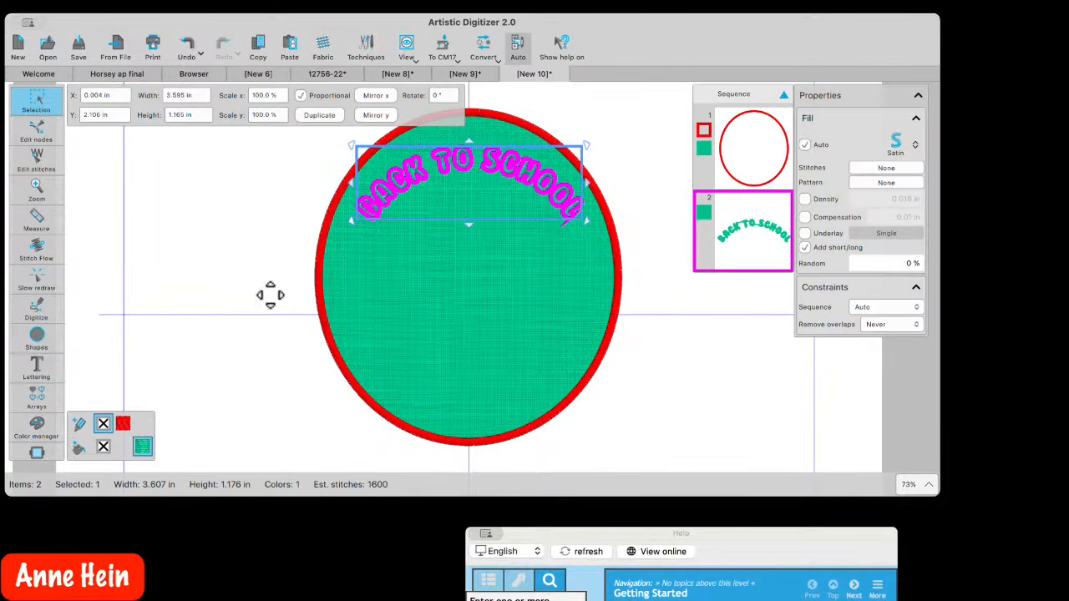
pyautogui.click(78, 450)
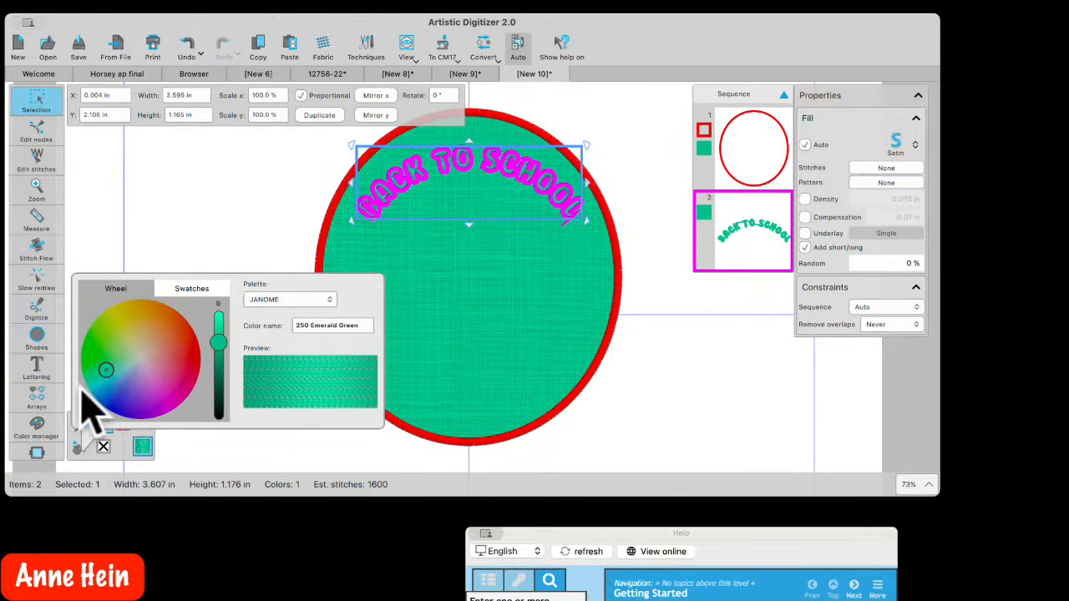
pyautogui.click(116, 314)
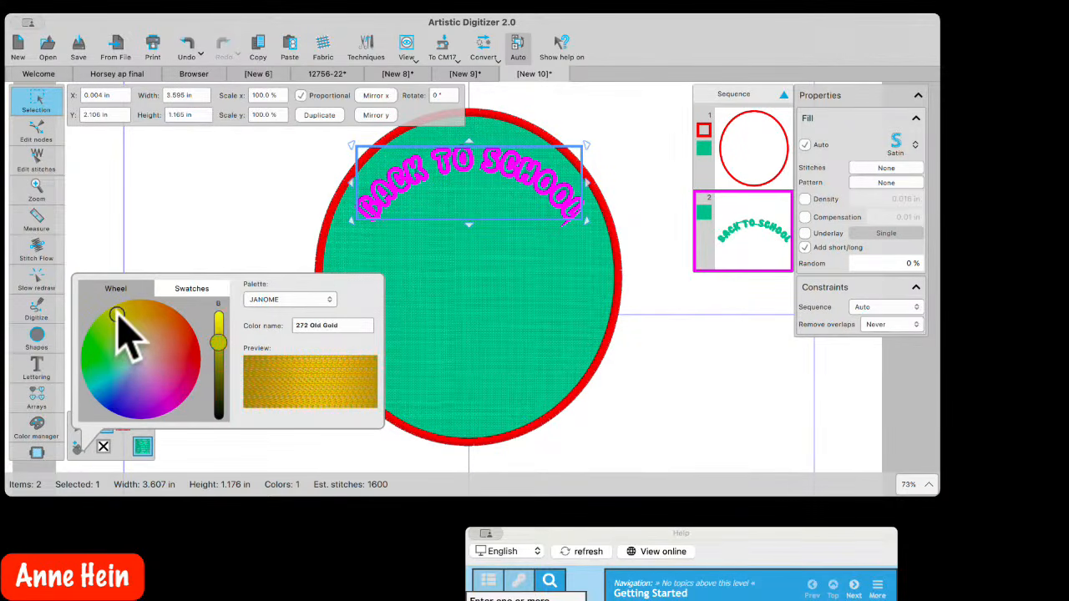
pyautogui.click(144, 457)
pyautogui.click(238, 421)
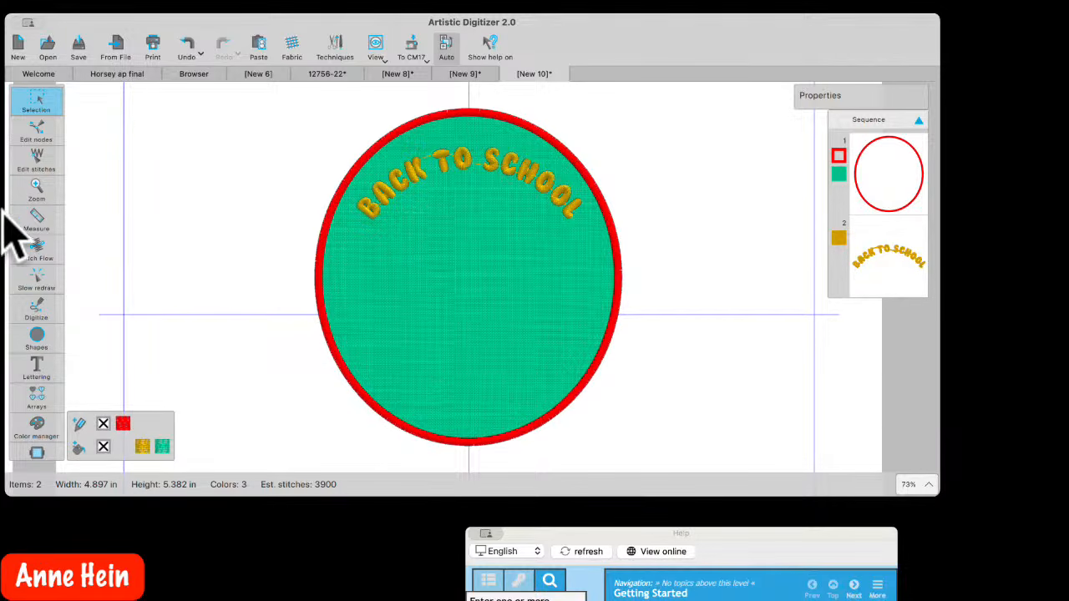
# Preview the stitching order with Slow redraw, from the applique placement stitches through the red satin edge to the gold lettering, and return to the Selection tool
pyautogui.moveTo(24, 380)
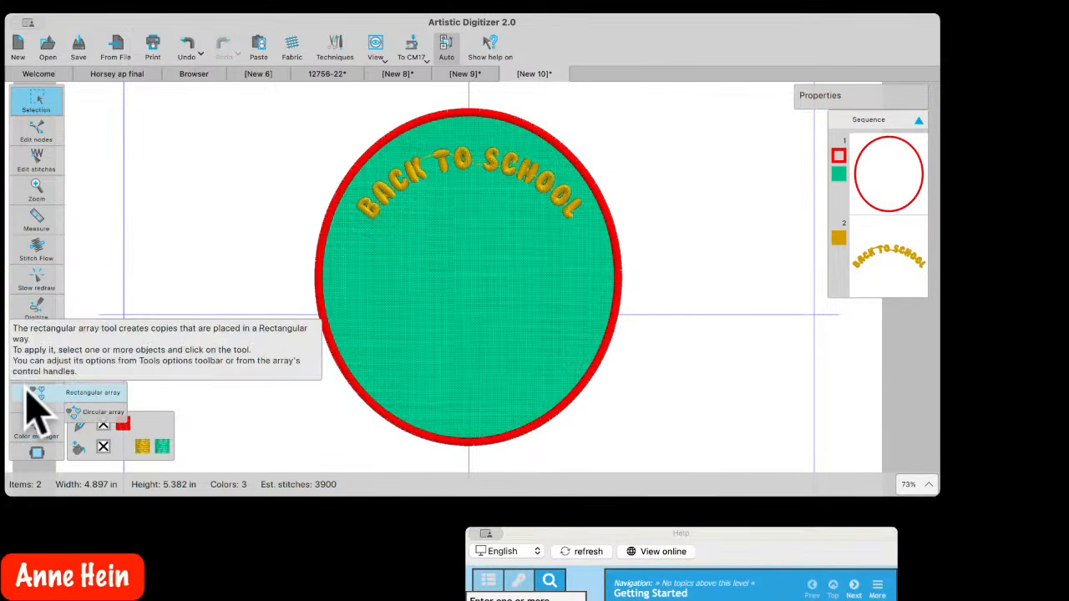
pyautogui.click(37, 283)
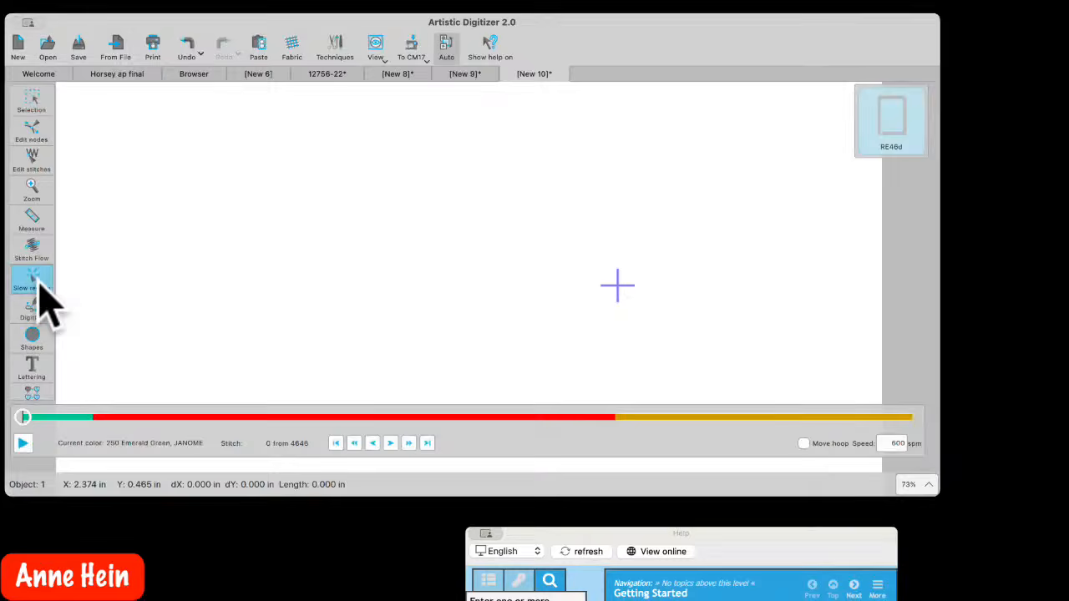
pyautogui.click(21, 444)
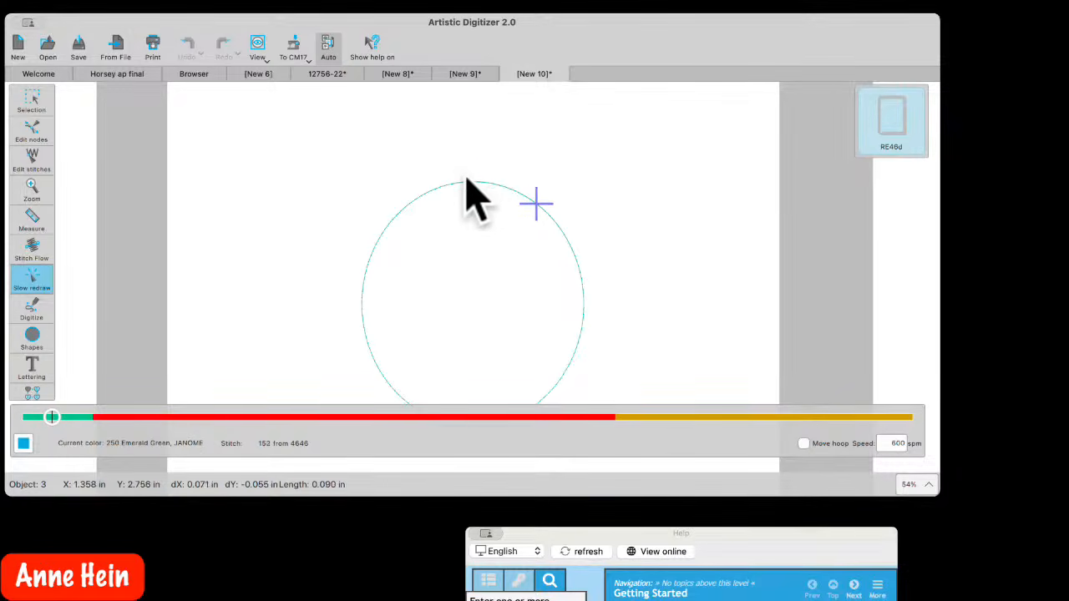
pyautogui.click(23, 442)
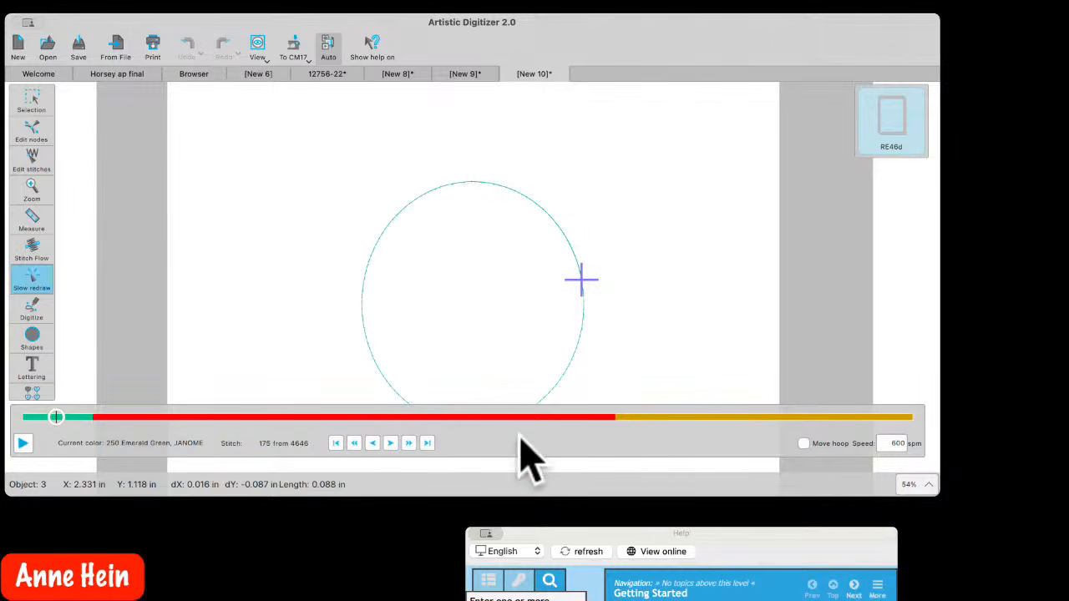
pyautogui.click(23, 443)
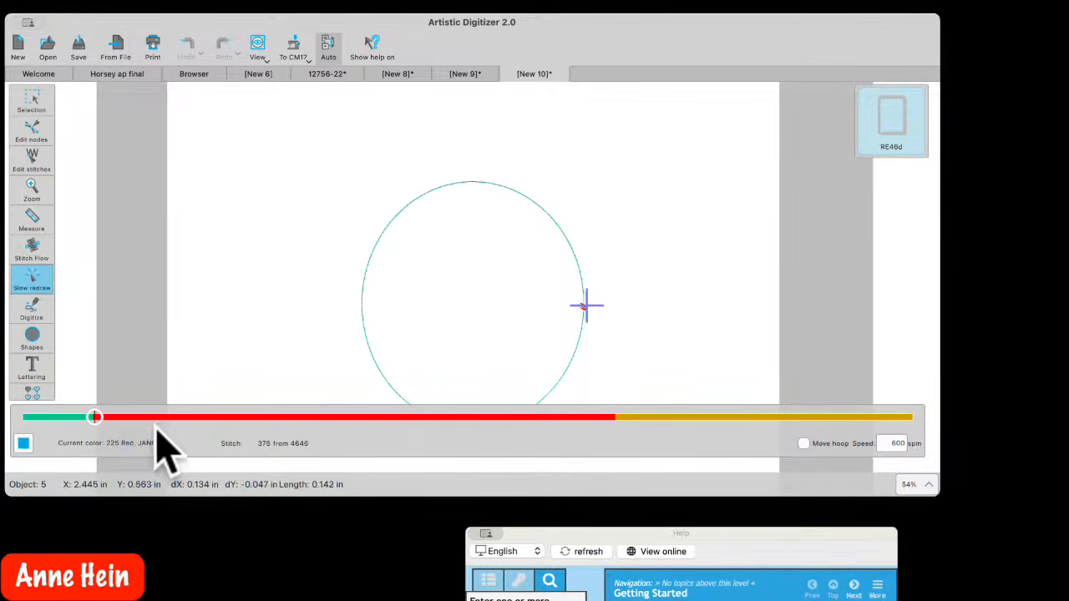
pyautogui.click(614, 416)
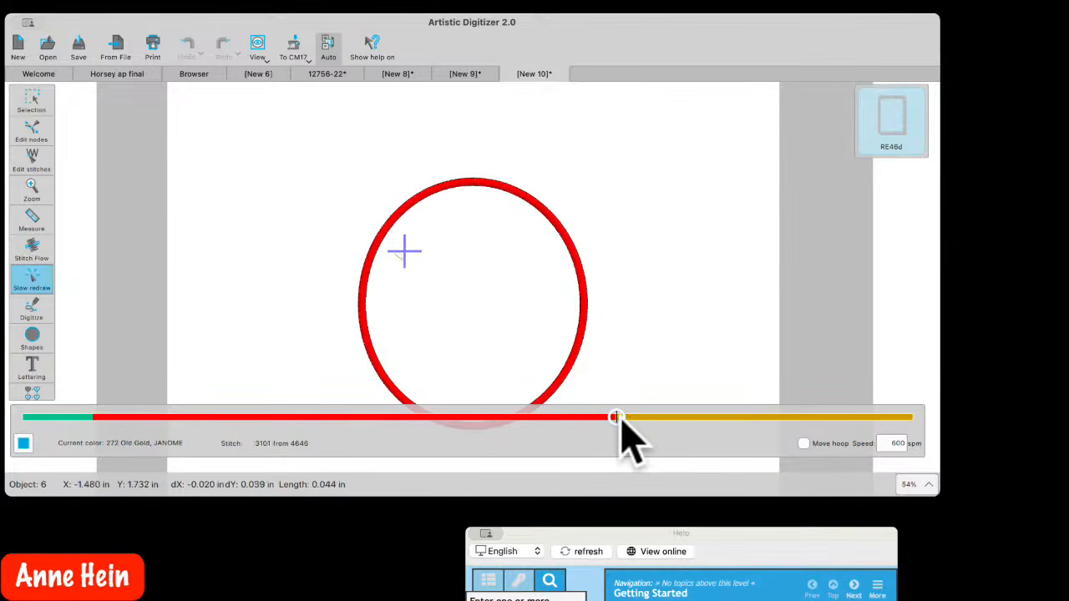
pyautogui.moveTo(619, 417); pyautogui.dragTo(837, 416)
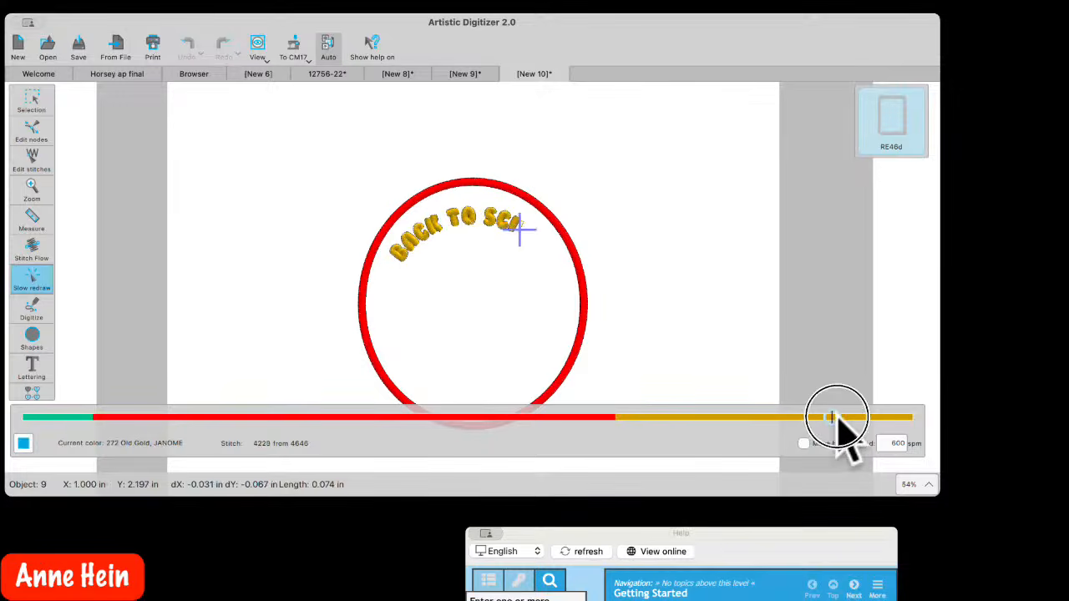
pyautogui.click(35, 103)
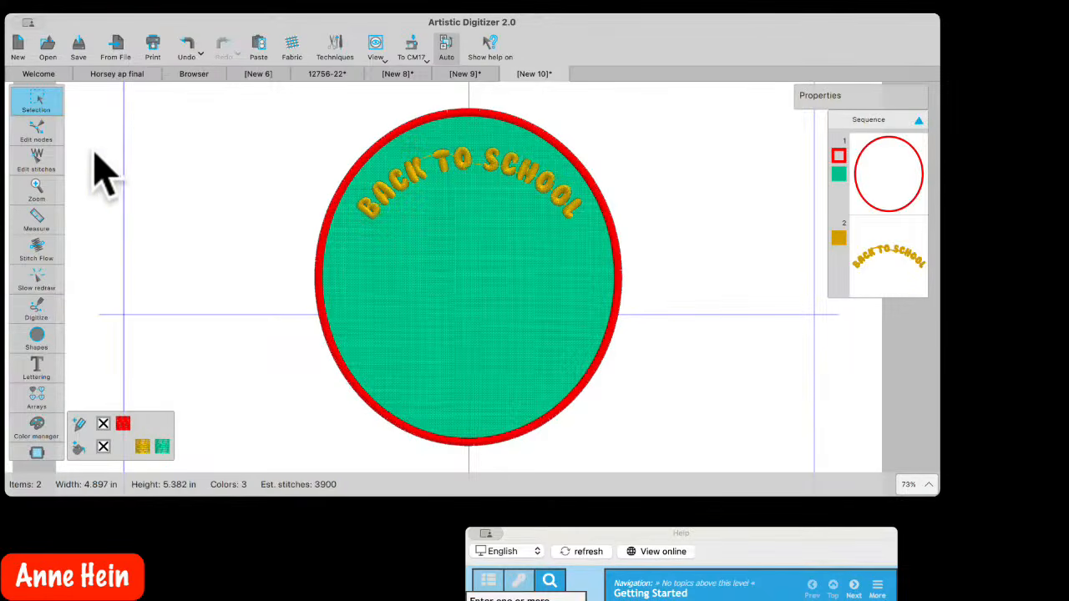